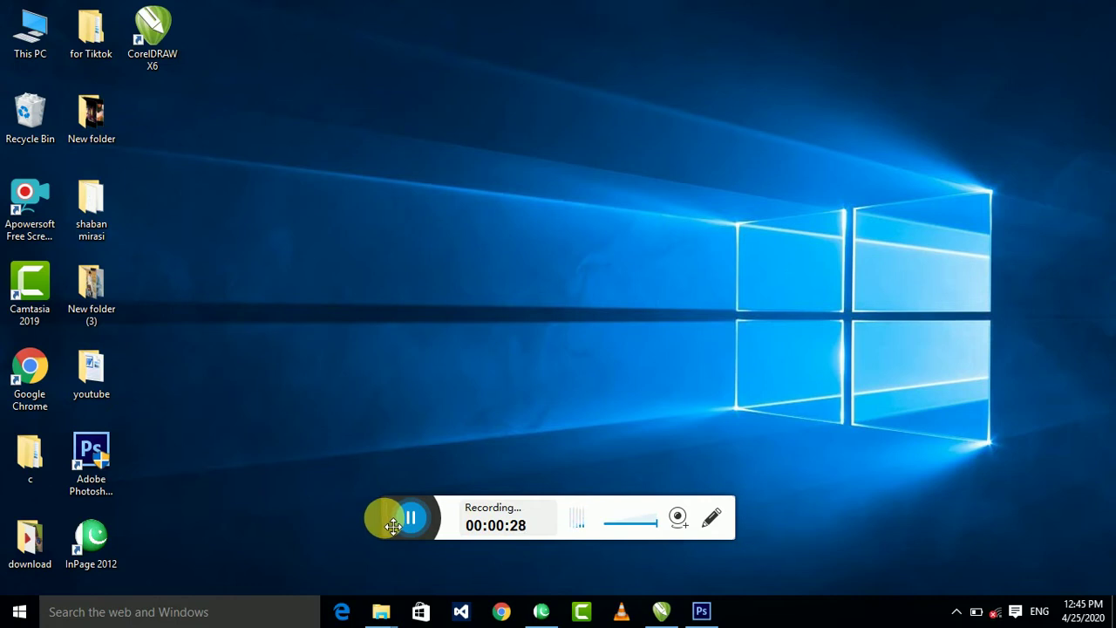
# Open IMG_0965.JPG from New folder (3) in Photoshop
pyautogui.moveTo(394, 524)
pyautogui.mouseDown()
pyautogui.moveTo(763, 524)
pyautogui.moveTo(1090, 558)
pyautogui.mouseUp()
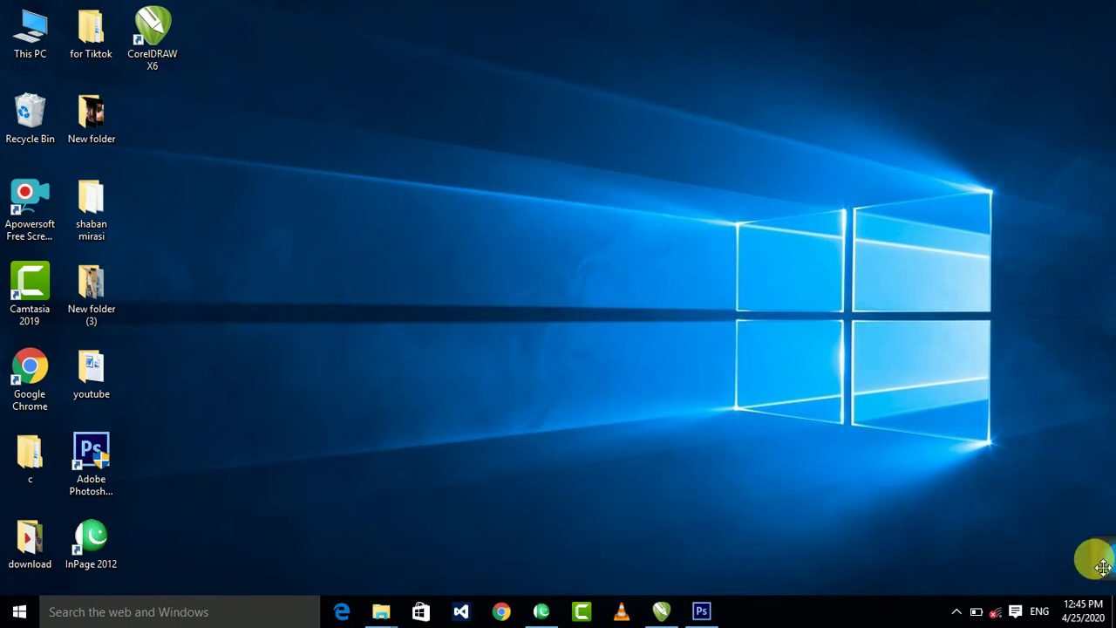
pyautogui.click(708, 612)
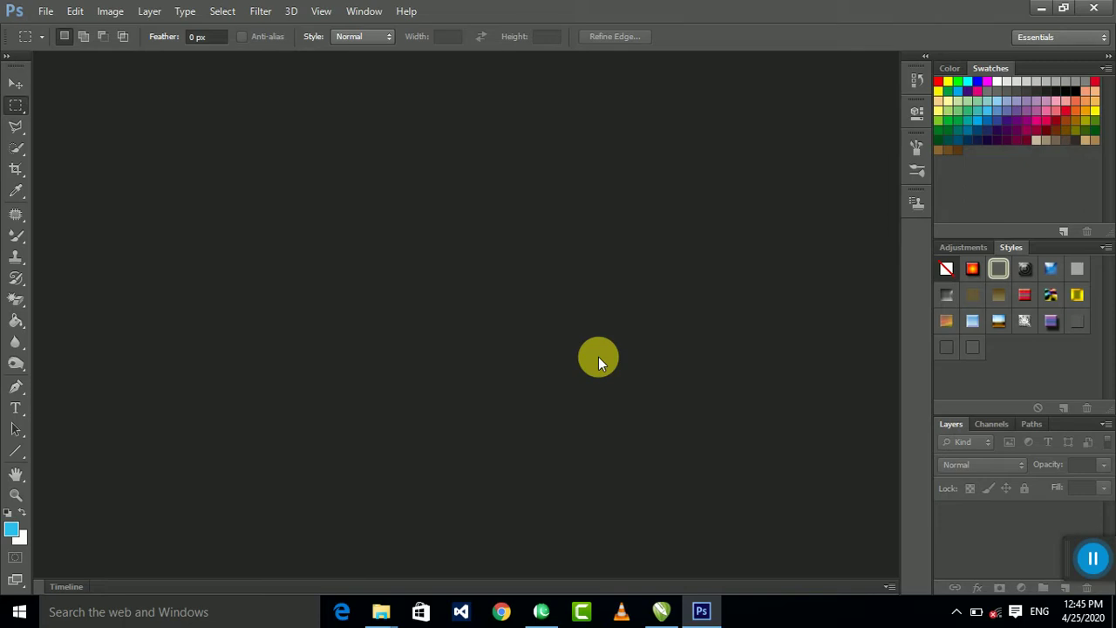
pyautogui.doubleClick(598, 356)
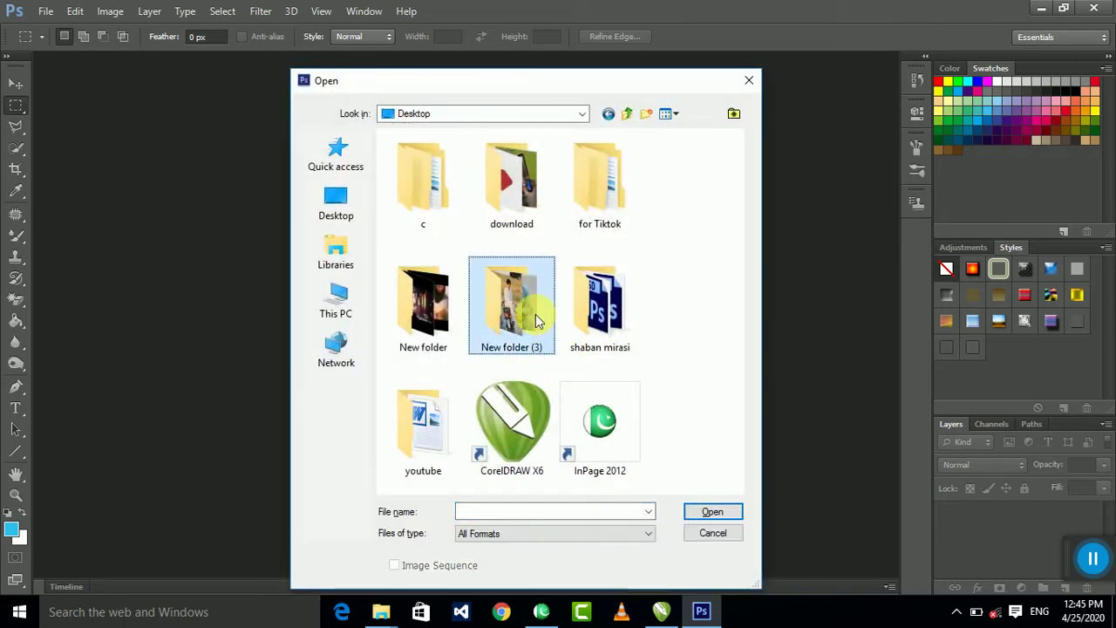
pyautogui.doubleClick(528, 307)
pyautogui.scroll(-5, 593, 316)
pyautogui.doubleClick(494, 372)
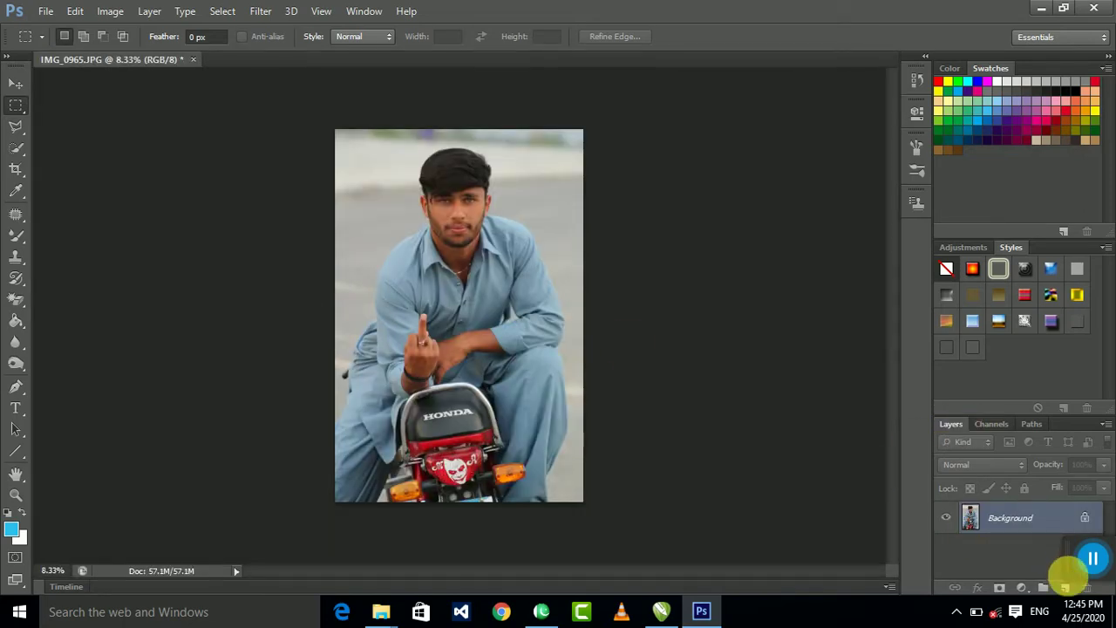
# Zoom and pan the photo to bring the man's face and shirt into view
pyautogui.moveTo(1072, 577); pyautogui.dragTo(1042, 384)
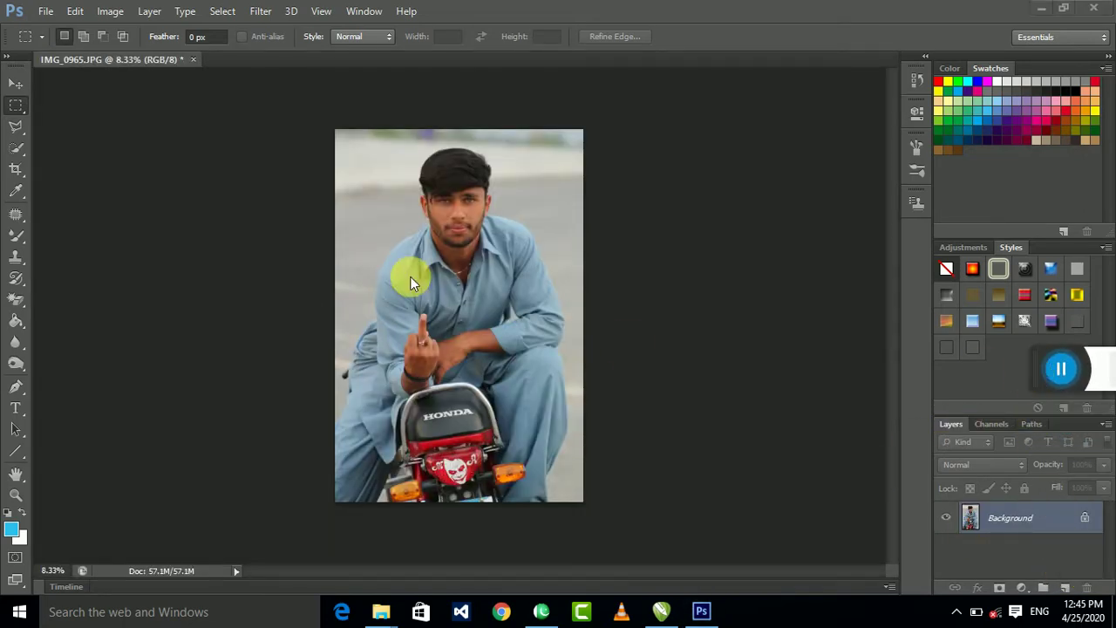
pyautogui.click(481, 268)
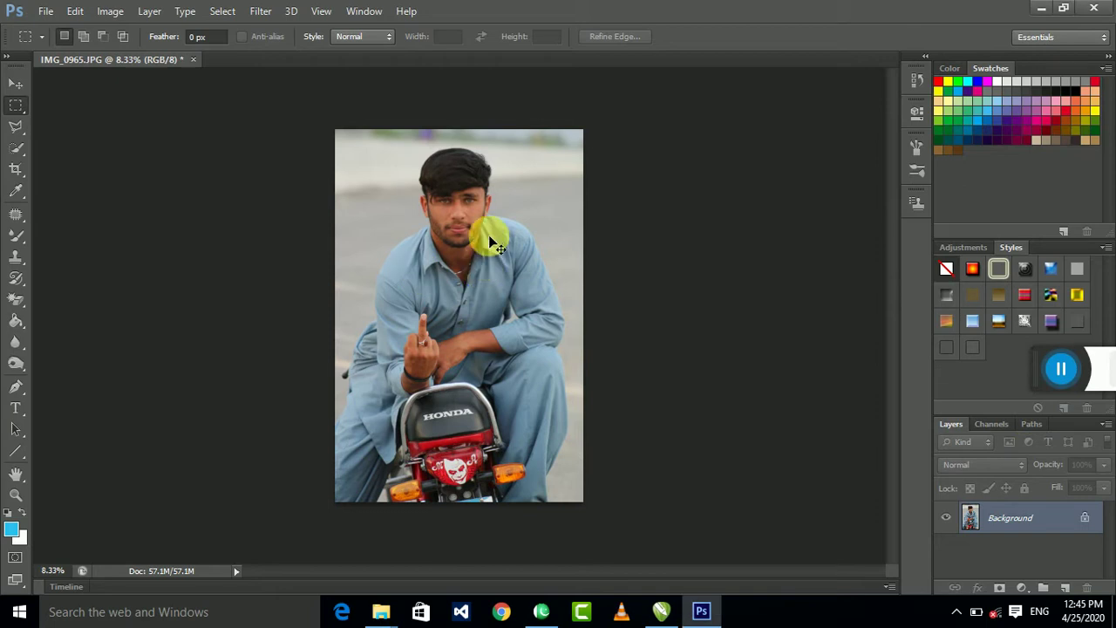
pyautogui.scroll(1, 490, 237)
pyautogui.scroll(1, 534, 225)
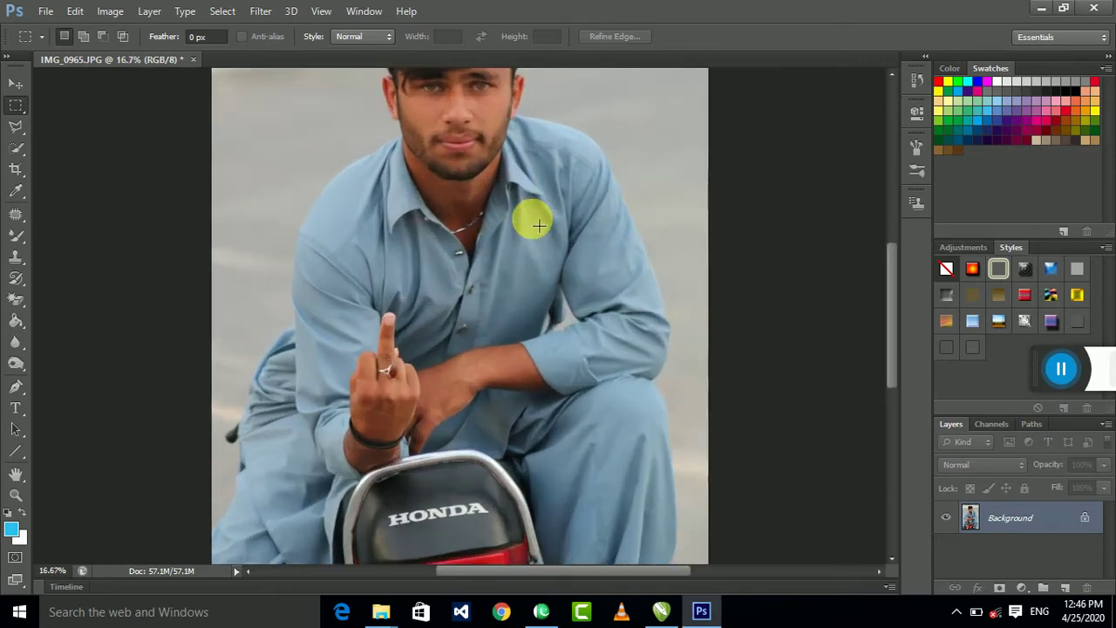
pyautogui.moveTo(530, 219); pyautogui.dragTo(557, 338)
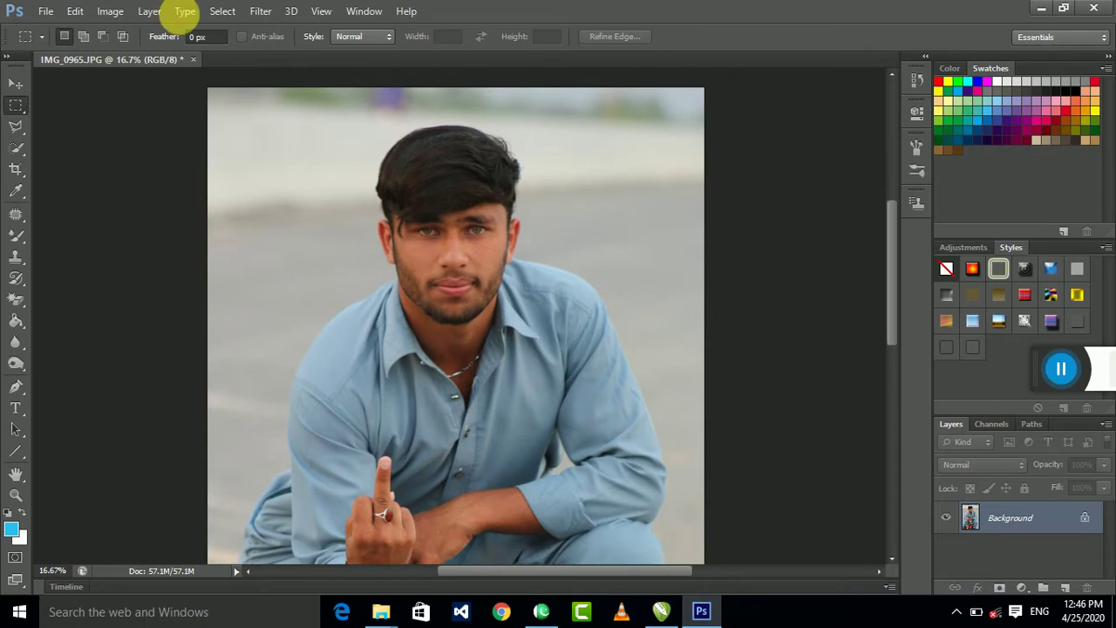
# Start HDR Toning with Saturation +23, adjusted gamma, Radius 113 and Strength 2.21
pyautogui.click(113, 12)
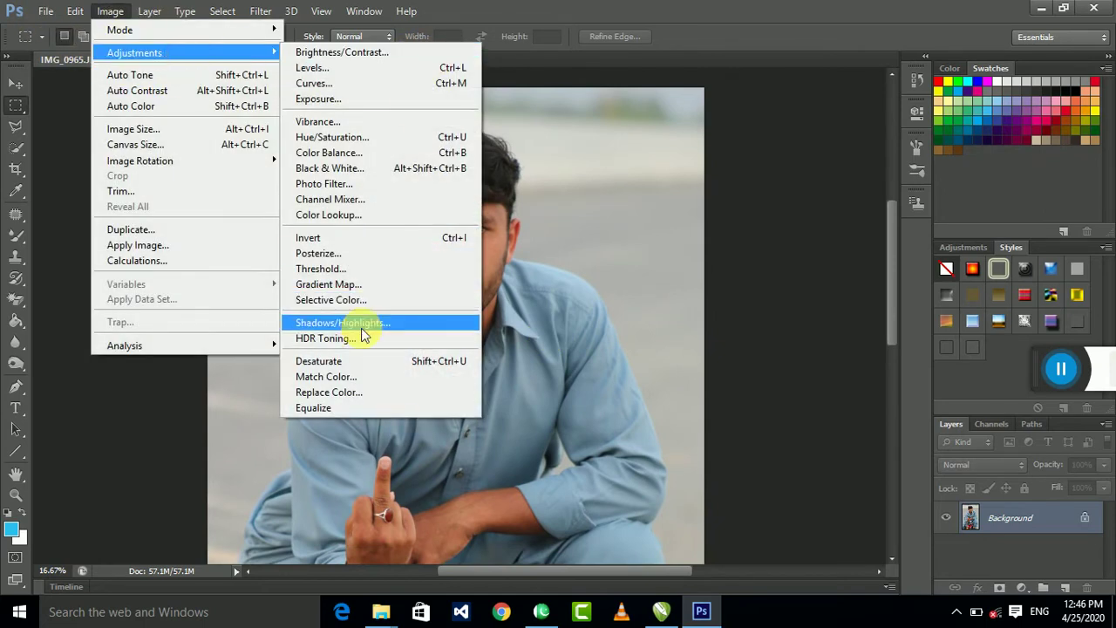
pyautogui.click(376, 337)
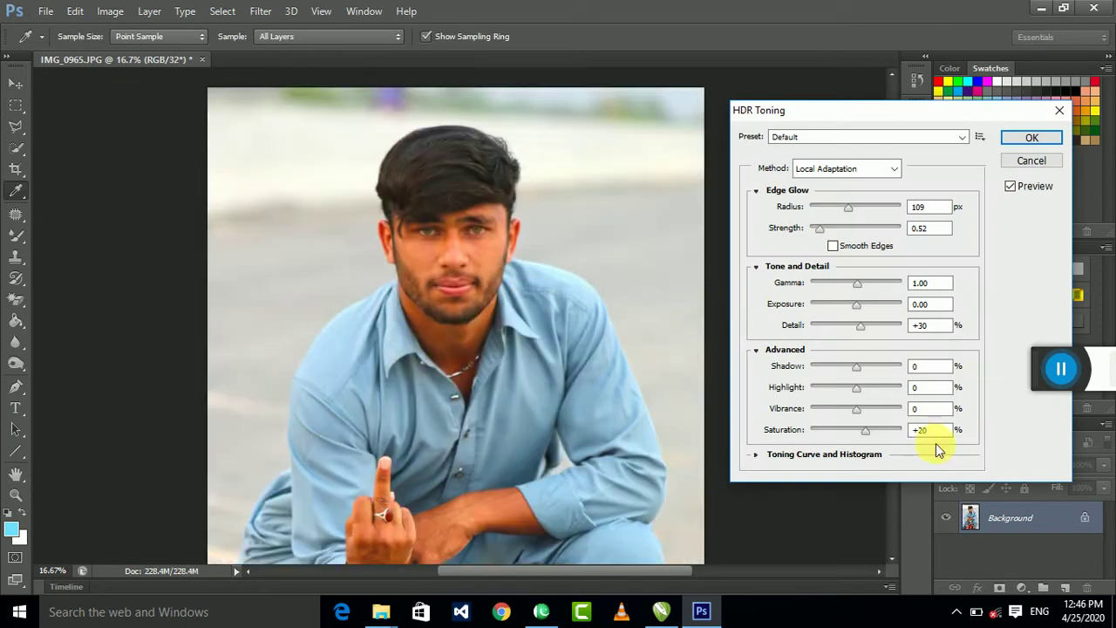
pyautogui.click(874, 431)
pyautogui.moveTo(872, 431); pyautogui.dragTo(867, 434)
pyautogui.click(865, 284)
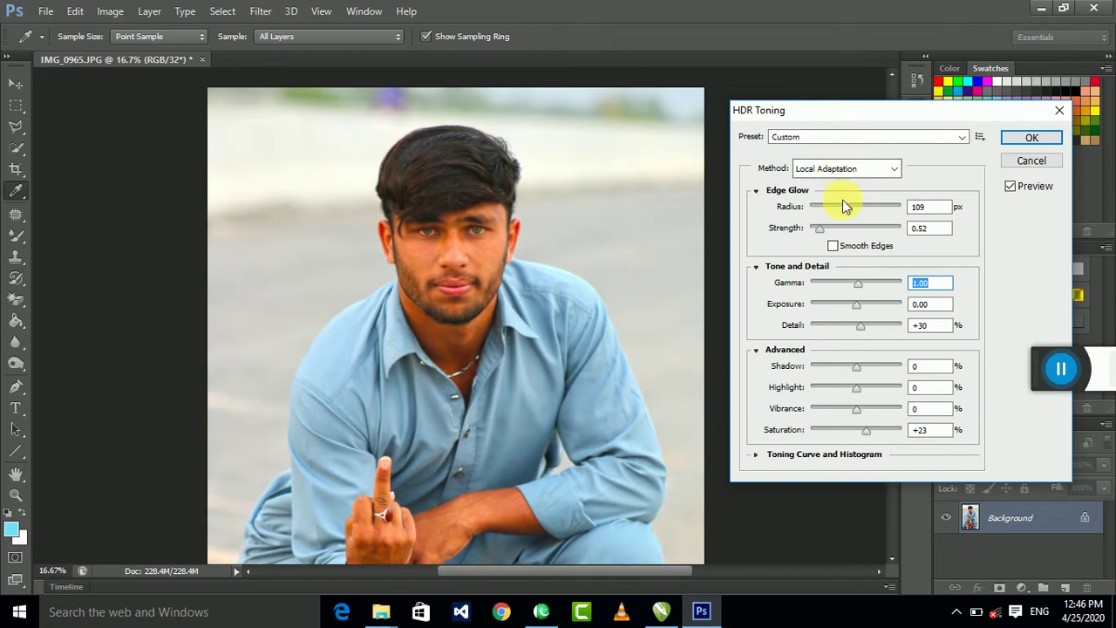
pyautogui.click(849, 207)
pyautogui.click(859, 227)
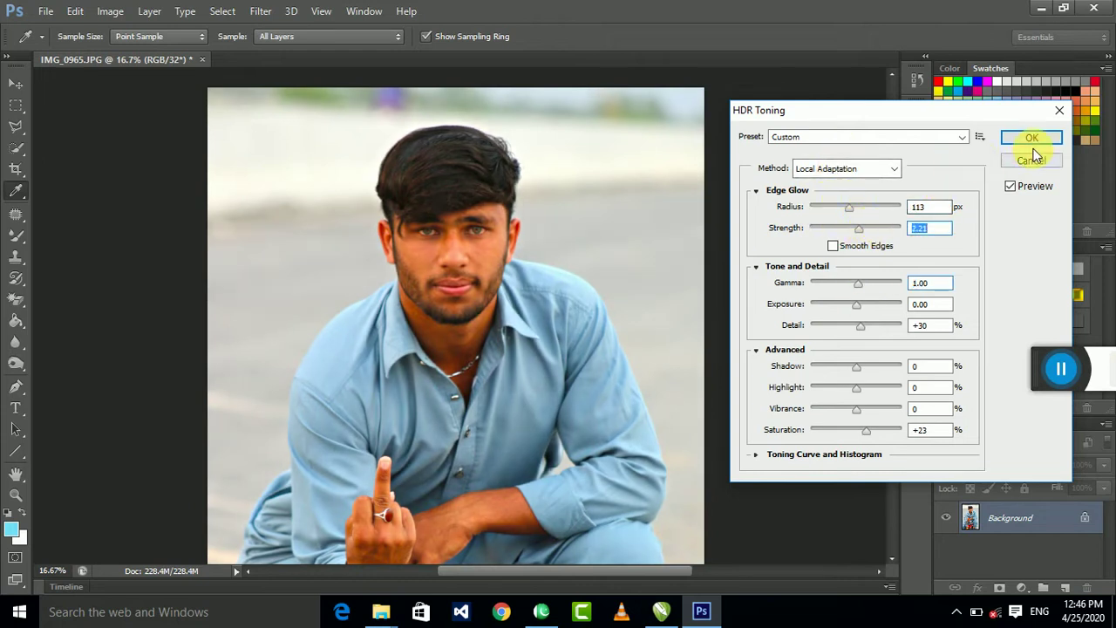
# Set Highlight -35, Shadow -51 and Detail +78, then apply the HDR toning
pyautogui.click(843, 387)
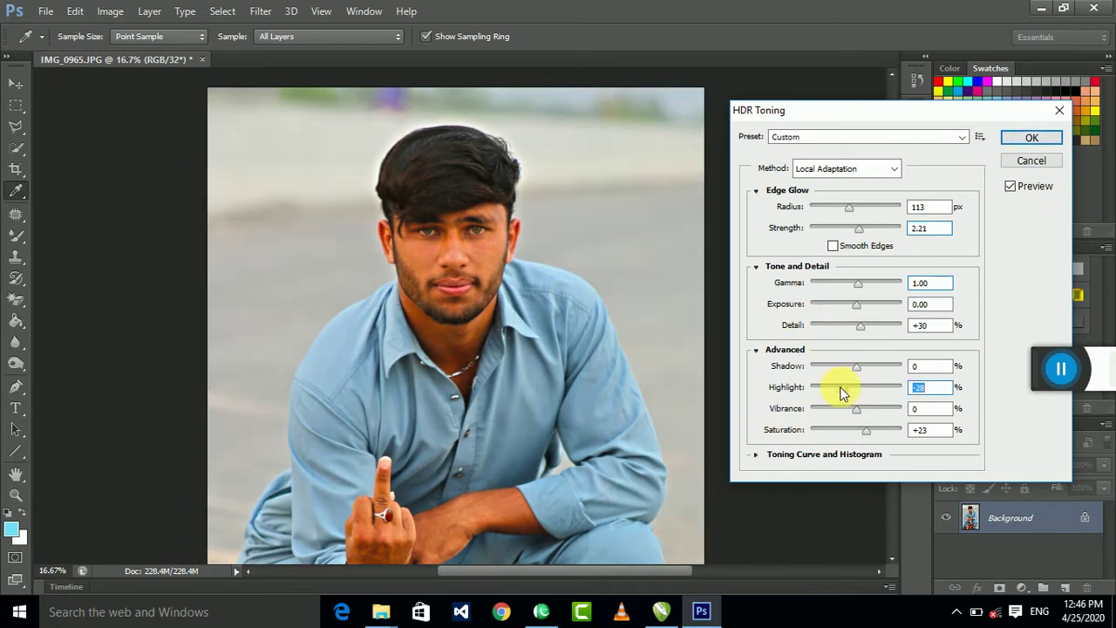
pyautogui.press('Down')
pyautogui.press('Down')
pyautogui.press('Down')
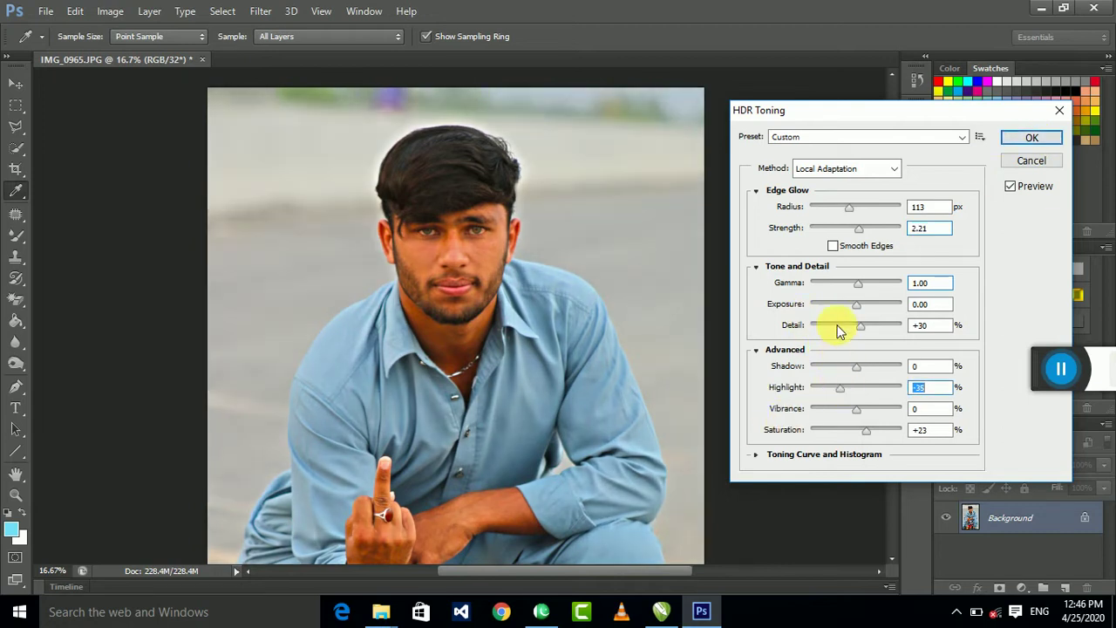
pyautogui.click(842, 367)
pyautogui.click(864, 325)
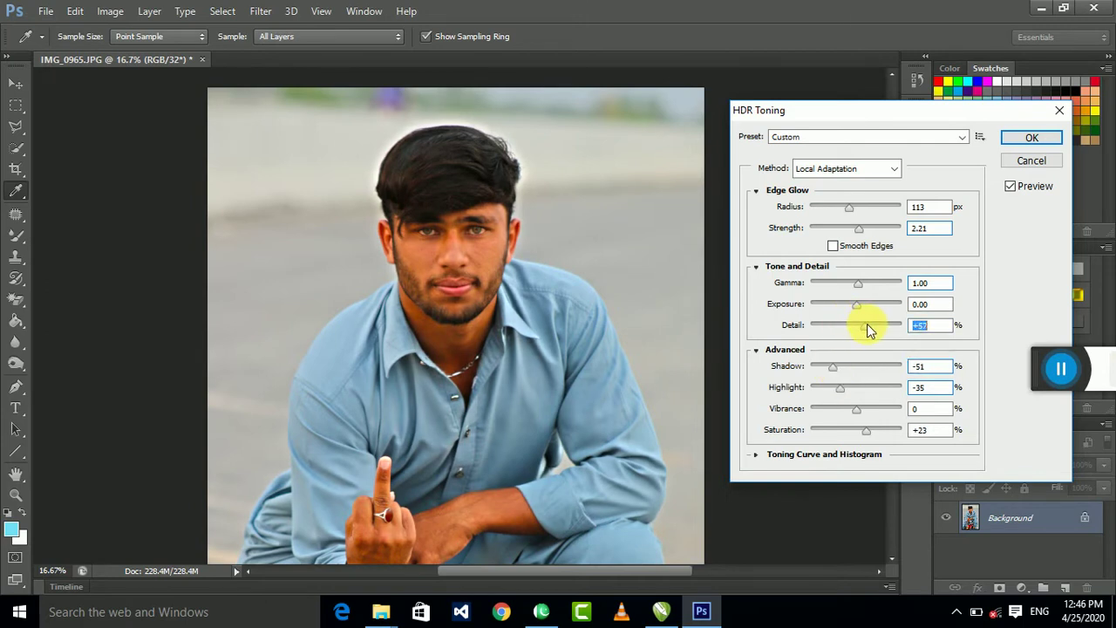
pyautogui.click(866, 324)
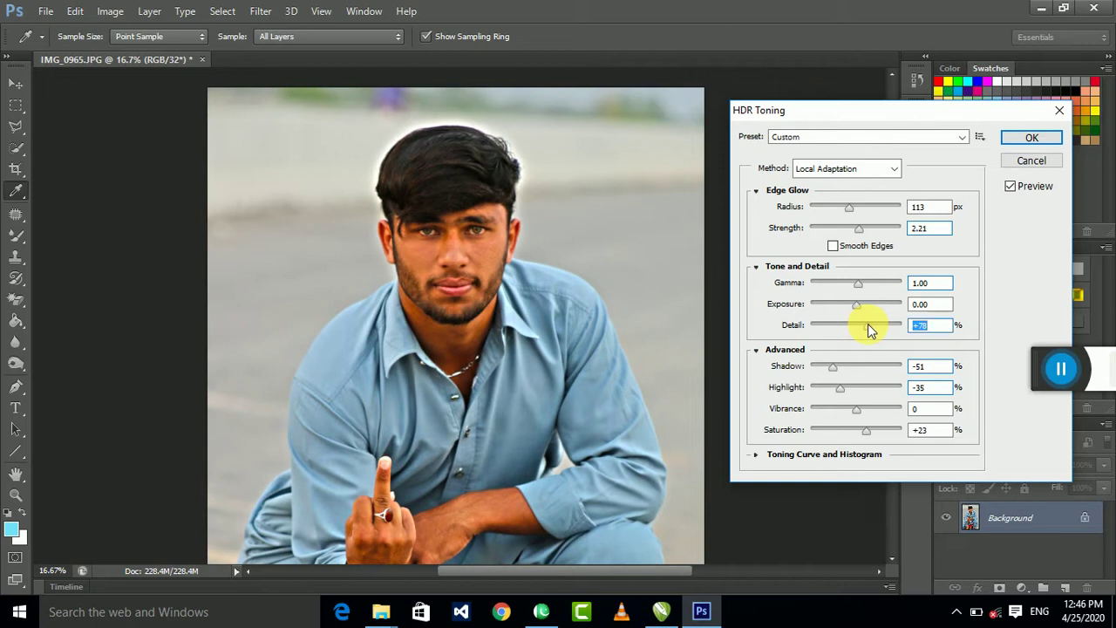
pyautogui.click(1029, 142)
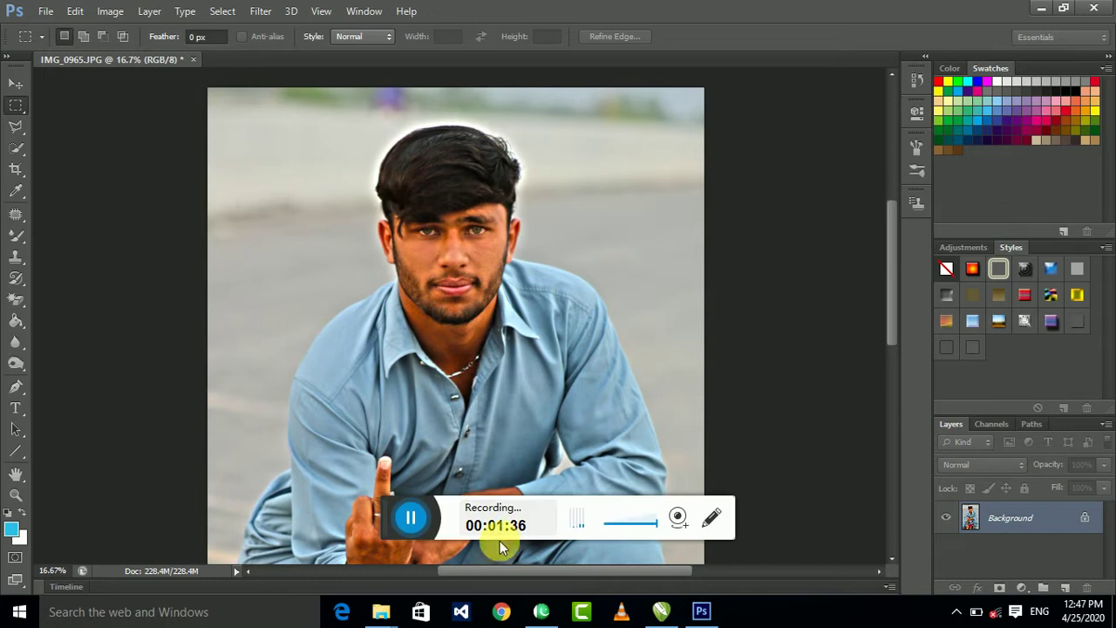
# Zoom in to frame the eyes and hair, and pick the Mixer Brush tool
pyautogui.moveTo(395, 526)
pyautogui.mouseDown()
pyautogui.moveTo(1076, 299)
pyautogui.moveTo(1046, 379)
pyautogui.mouseUp()
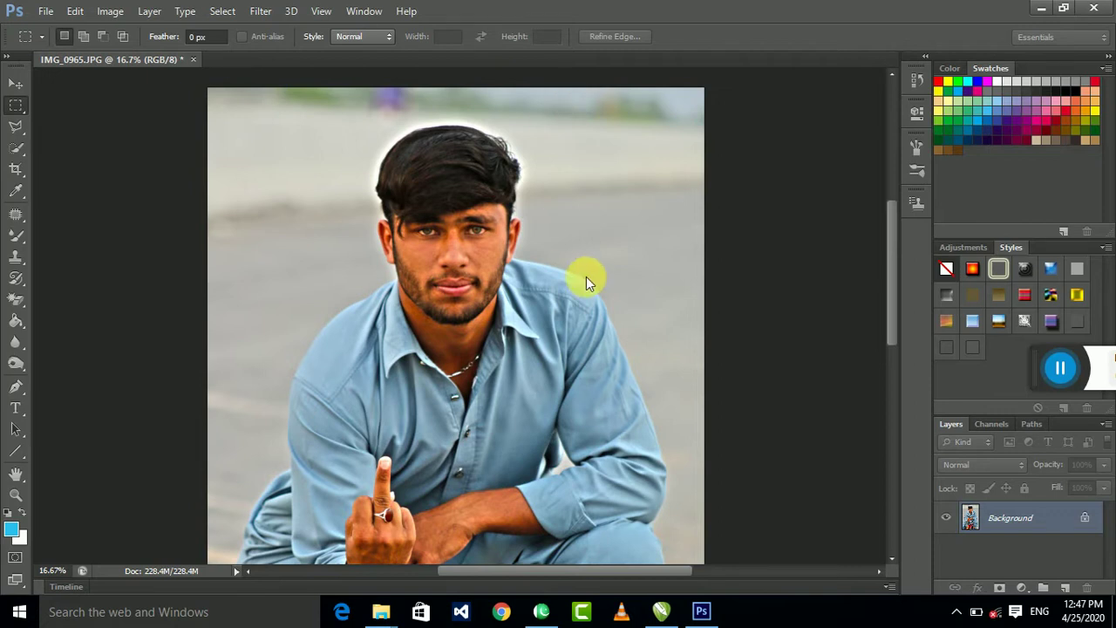
pyautogui.hotkey('ctrl', '+')
pyautogui.hotkey('ctrl', '+')
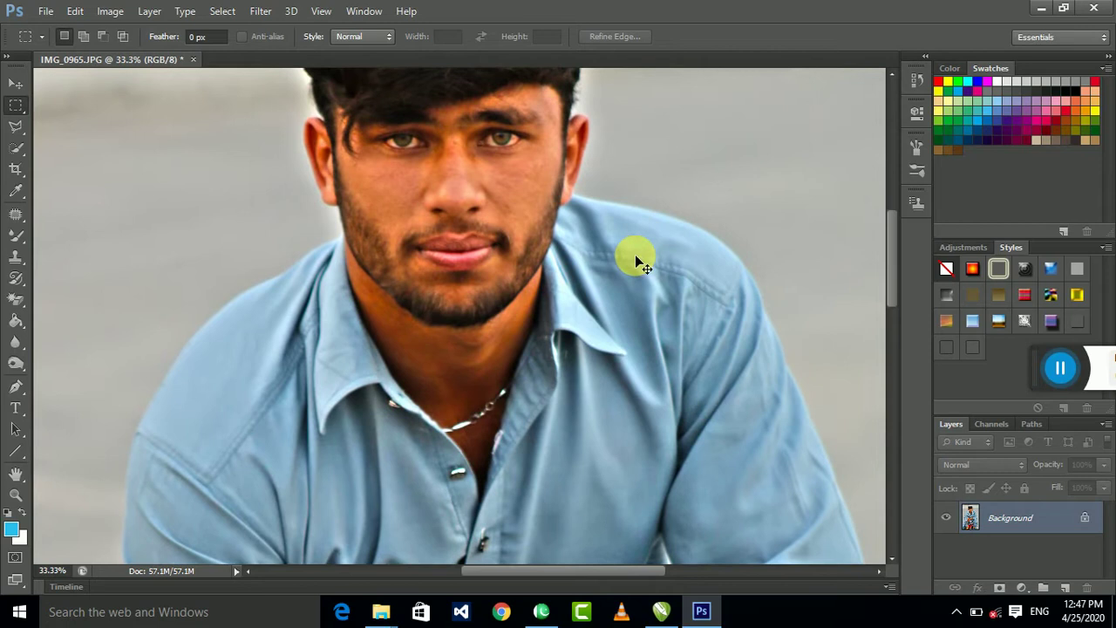
pyautogui.hotkey('ctrl', '+')
pyautogui.scroll(3, 623, 256)
pyautogui.scroll(1, 523, 296)
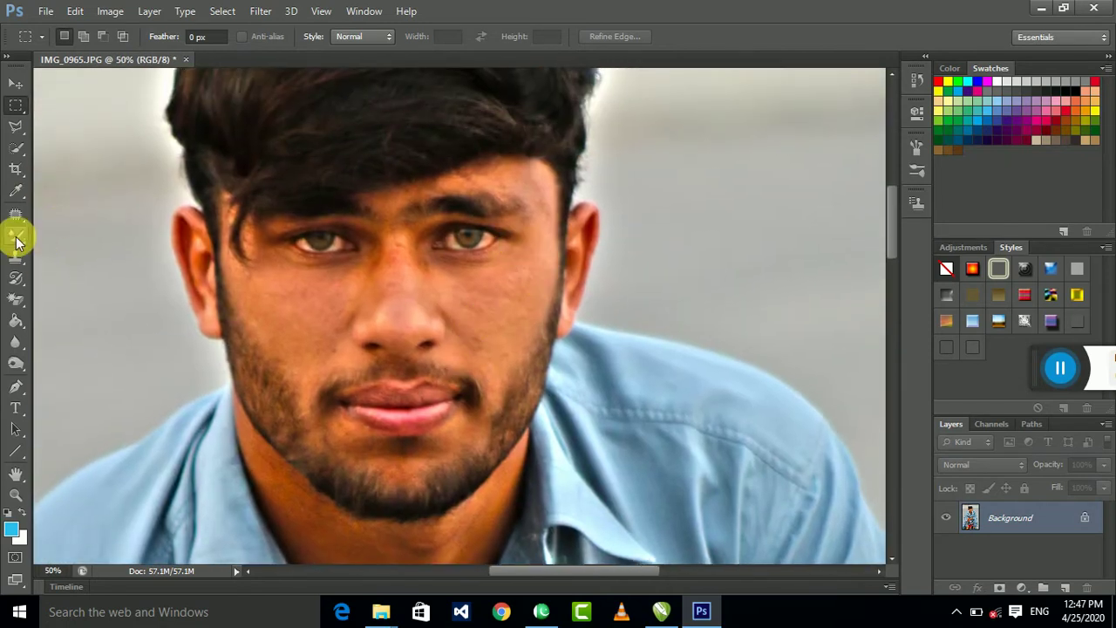
pyautogui.moveTo(17, 237); pyautogui.dragTo(115, 252)
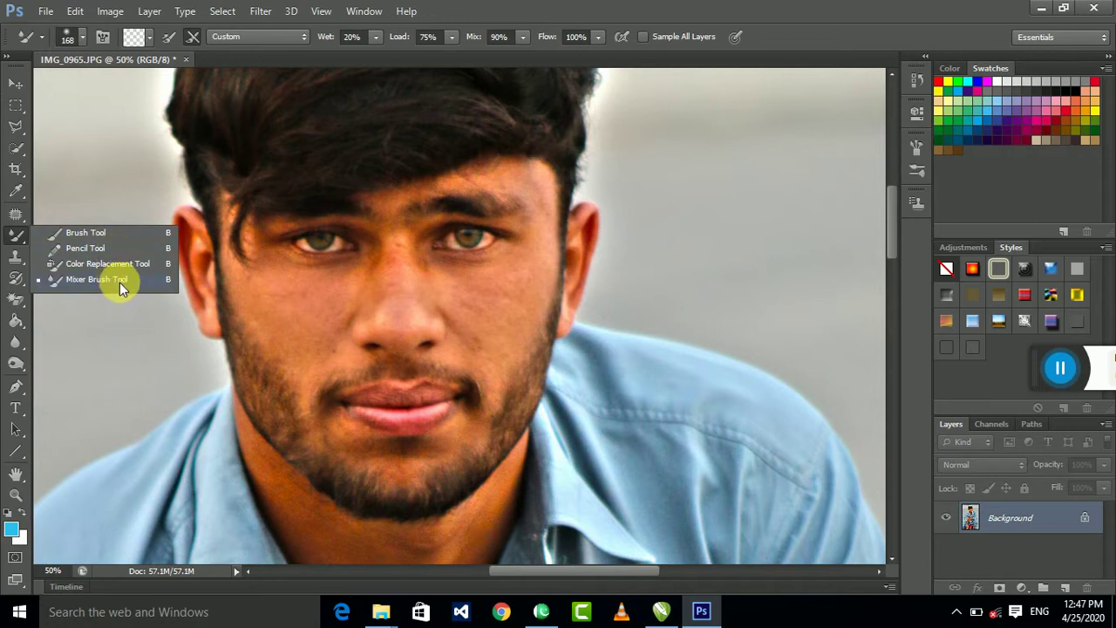
# Set the Mixer Brush to clean after each stroke and adjust its wetness
pyautogui.click(120, 282)
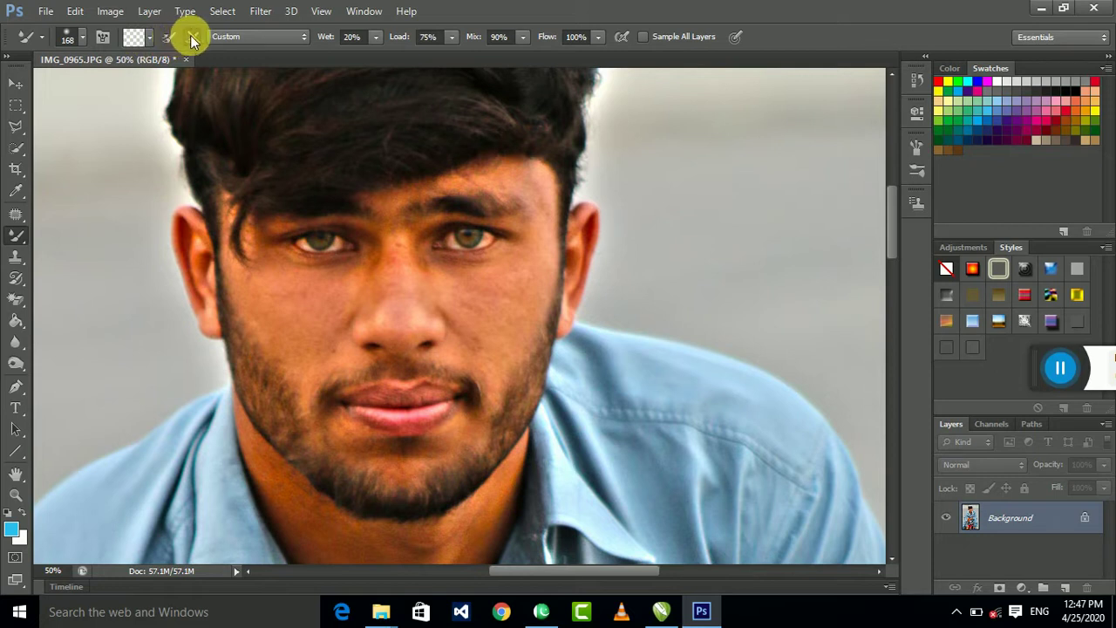
pyautogui.click(149, 36)
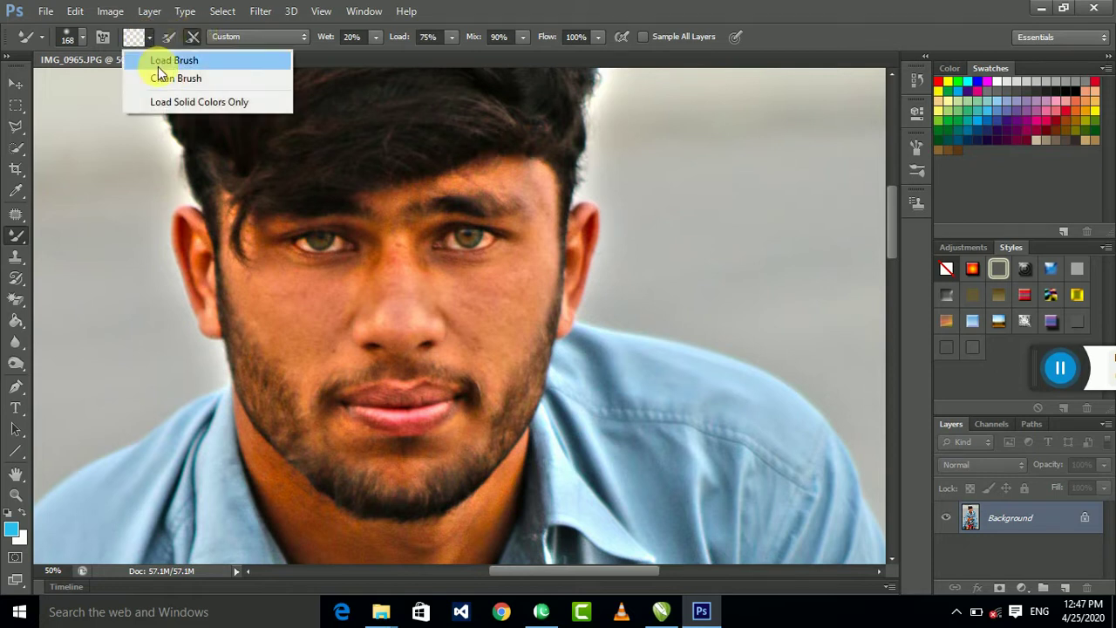
pyautogui.click(172, 79)
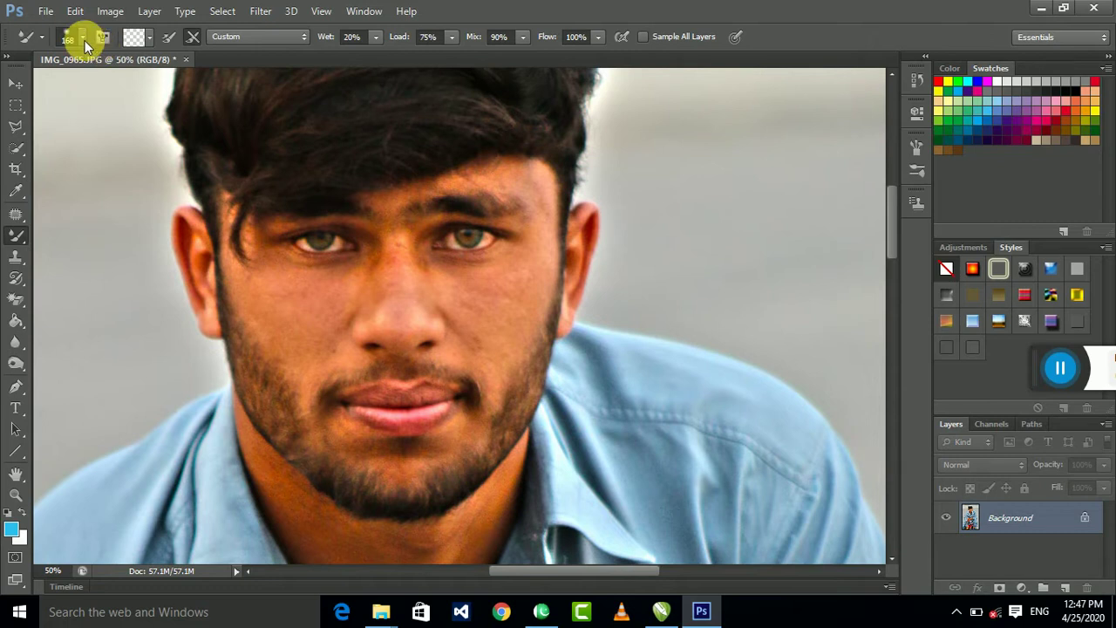
pyautogui.click(84, 40)
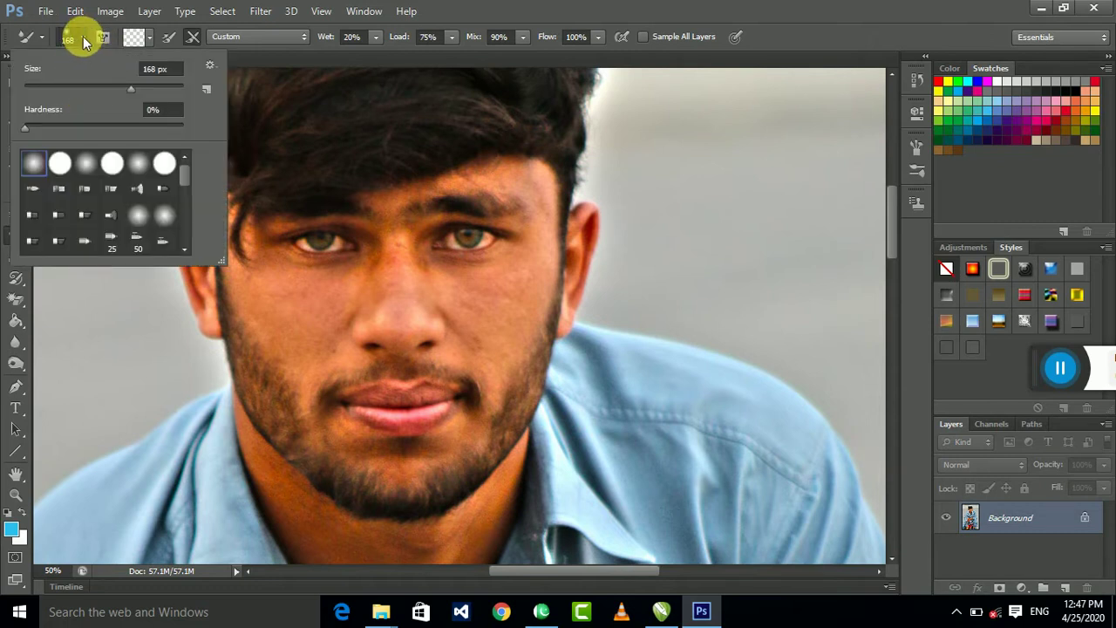
pyautogui.click(83, 38)
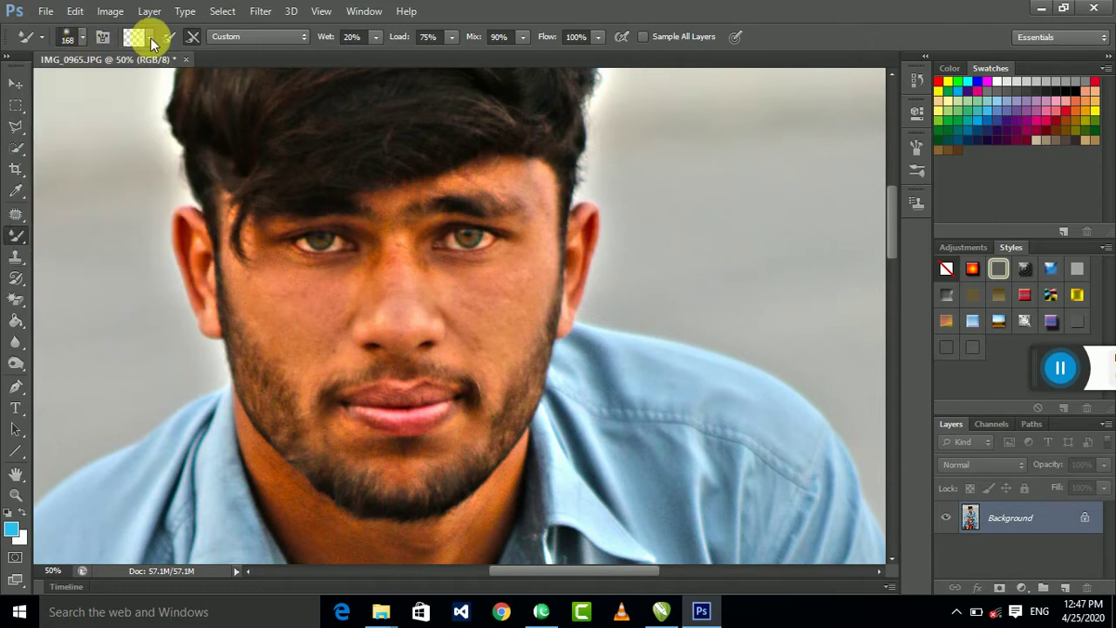
pyautogui.click(373, 40)
# Resize the Mixer Brush to 141 px and smooth the skin from the eye down the cheek
pyautogui.click(84, 40)
pyautogui.moveTo(99, 85); pyautogui.dragTo(90, 88)
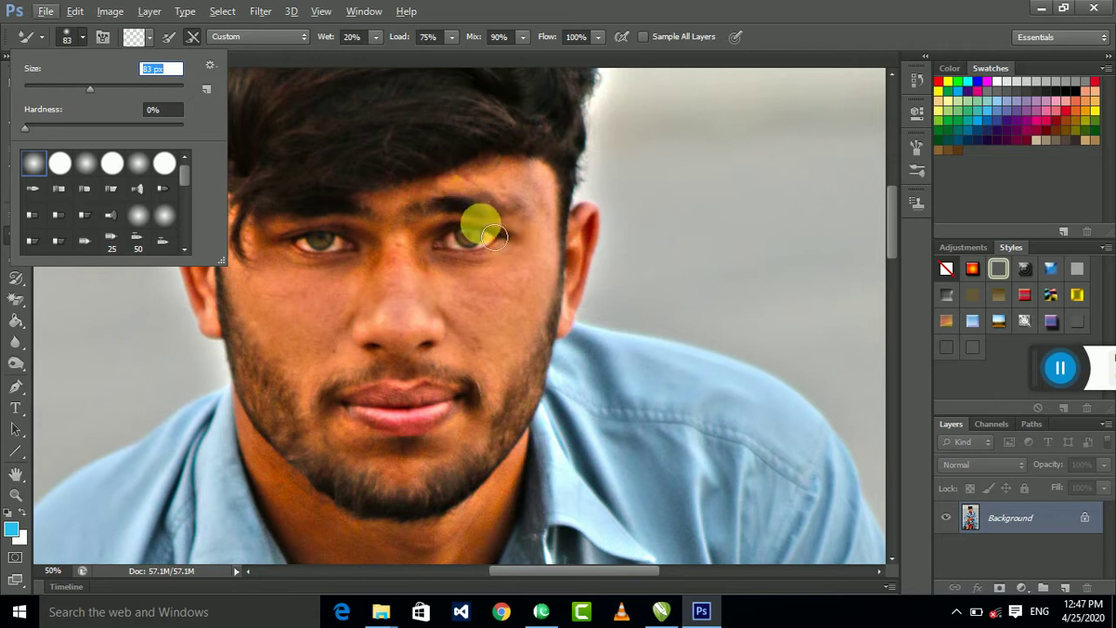
pyautogui.click(471, 185)
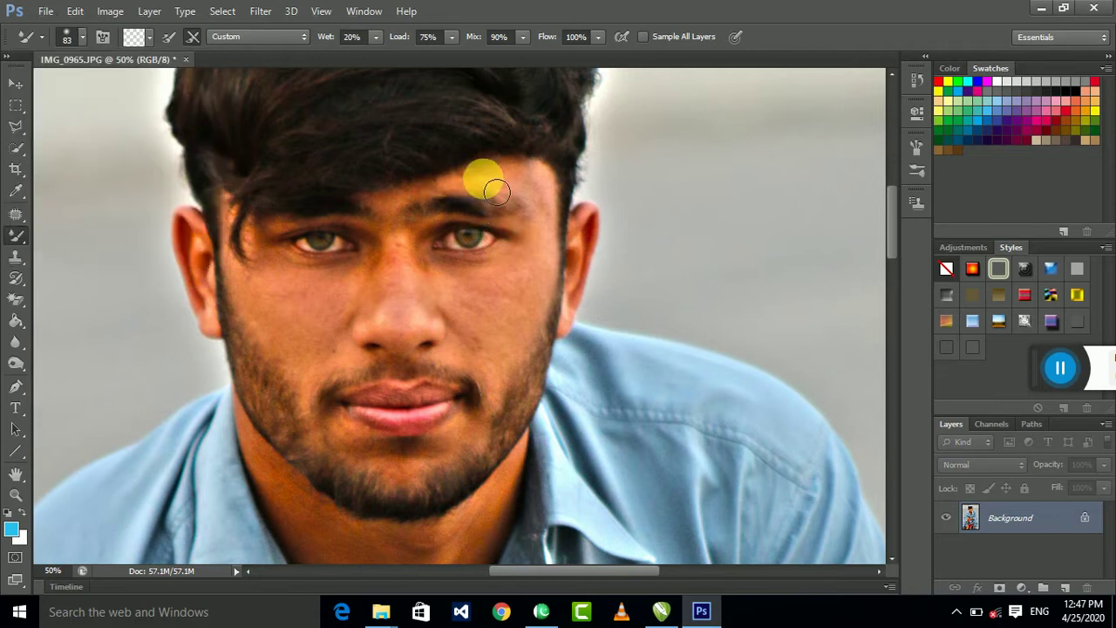
pyautogui.click(81, 36)
pyautogui.click(114, 85)
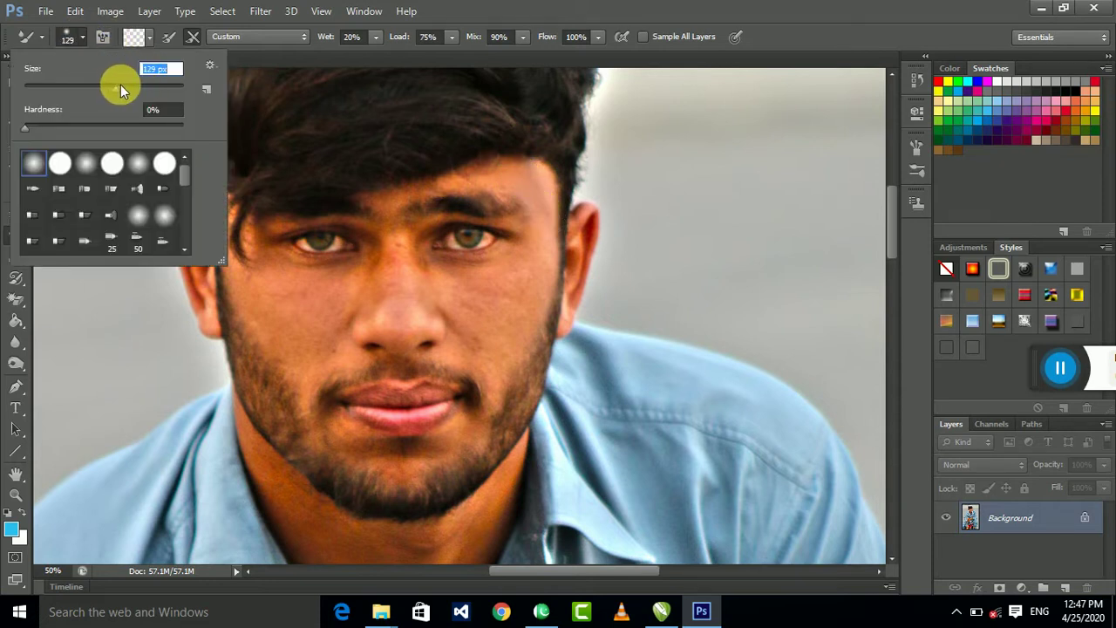
pyautogui.moveTo(120, 84); pyautogui.dragTo(127, 85)
pyautogui.click(530, 189)
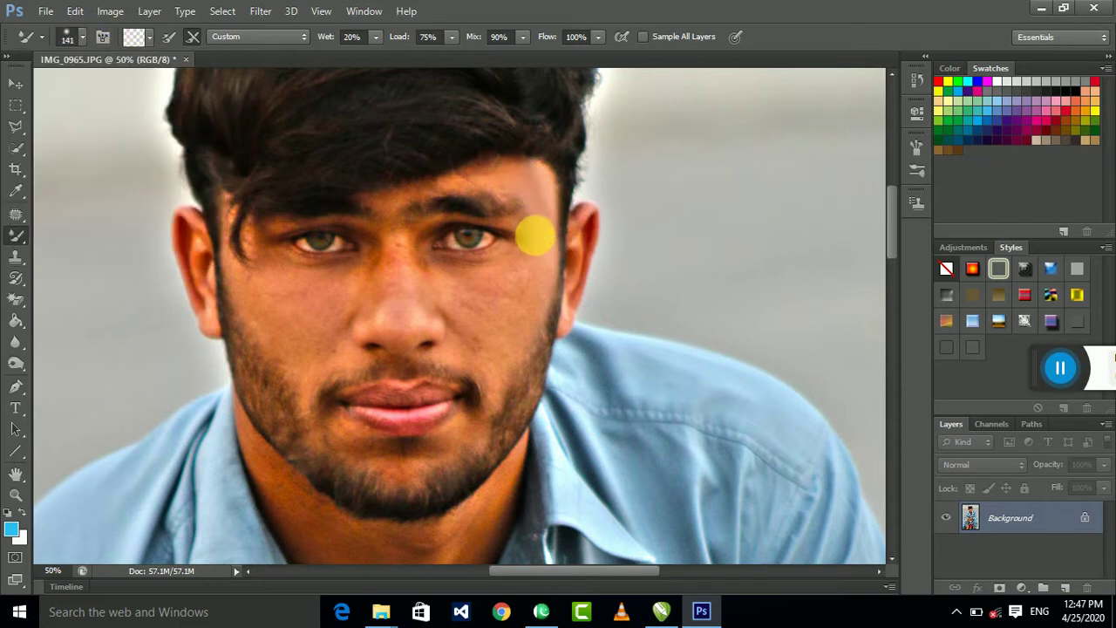
pyautogui.moveTo(534, 236)
pyautogui.mouseDown()
pyautogui.moveTo(526, 309)
pyautogui.moveTo(401, 323)
pyautogui.moveTo(428, 301)
pyautogui.moveTo(365, 303)
pyautogui.moveTo(558, 337)
pyautogui.mouseUp()
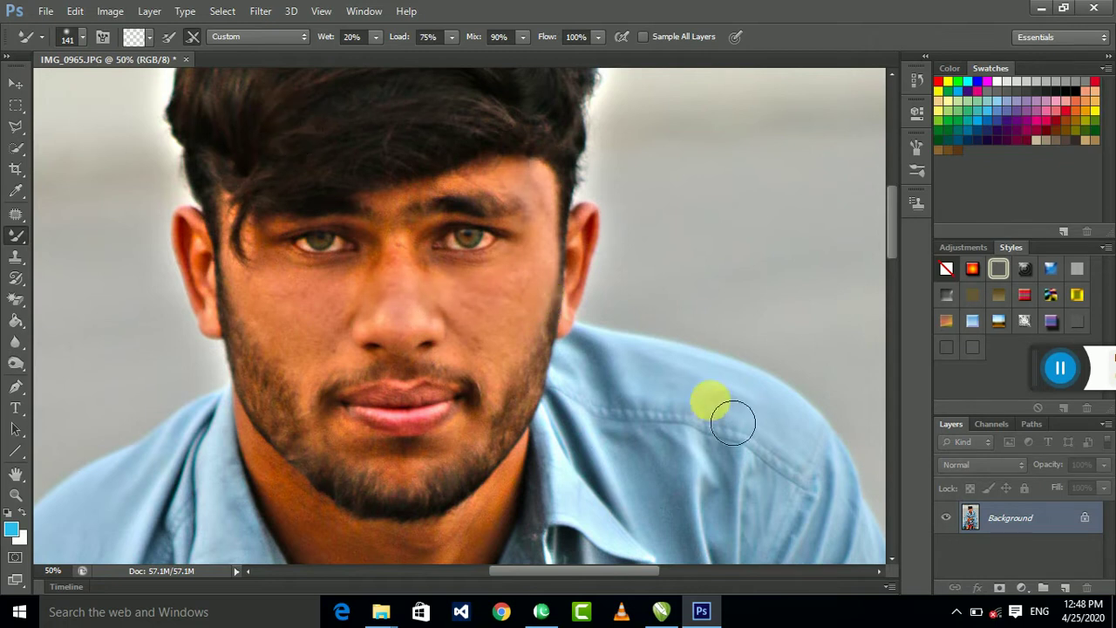
# Duplicate the photo to Layer 1 and smooth forehead and cheeks with 90 px, then 116 px brushes
pyautogui.hotkey('ctrl', 'j')
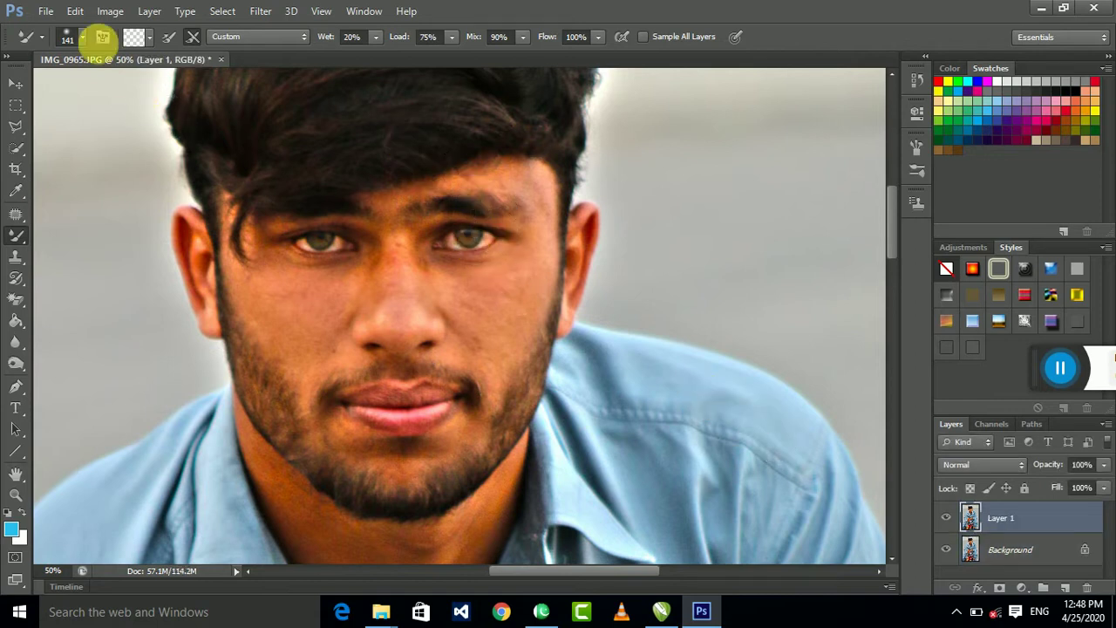
pyautogui.click(80, 37)
pyautogui.click(95, 81)
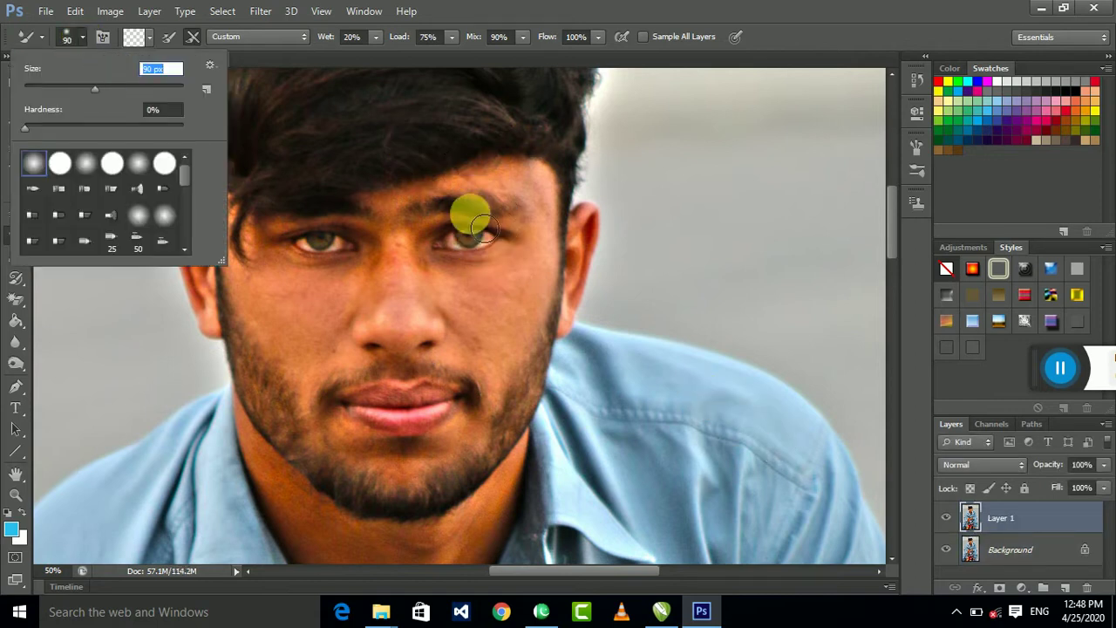
pyautogui.click(462, 188)
pyautogui.moveTo(462, 187)
pyautogui.mouseDown()
pyautogui.moveTo(549, 270)
pyautogui.moveTo(121, 47)
pyautogui.mouseUp()
pyautogui.click(72, 39)
pyautogui.moveTo(85, 85); pyautogui.dragTo(111, 86)
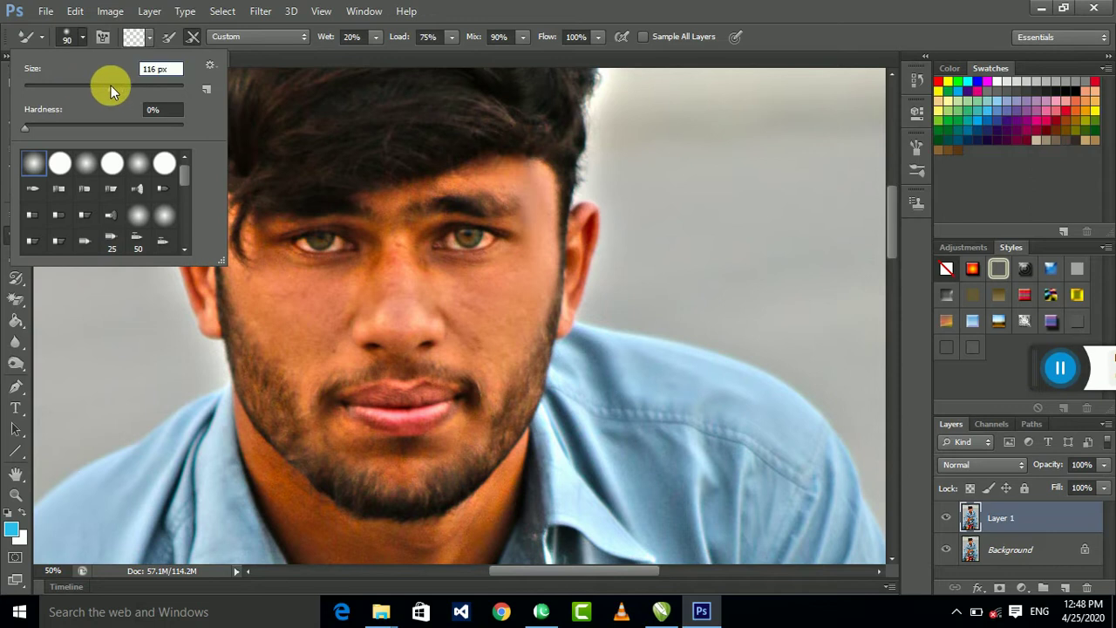
pyautogui.moveTo(475, 290)
pyautogui.mouseDown()
pyautogui.moveTo(515, 293)
pyautogui.moveTo(399, 351)
pyautogui.moveTo(465, 340)
pyautogui.moveTo(430, 321)
pyautogui.moveTo(359, 324)
pyautogui.moveTo(451, 327)
pyautogui.moveTo(406, 294)
pyautogui.moveTo(402, 228)
pyautogui.moveTo(416, 243)
pyautogui.moveTo(385, 215)
pyautogui.moveTo(451, 169)
pyautogui.moveTo(491, 179)
pyautogui.moveTo(433, 319)
pyautogui.moveTo(395, 283)
pyautogui.moveTo(317, 311)
pyautogui.moveTo(344, 304)
pyautogui.moveTo(331, 378)
pyautogui.moveTo(348, 369)
pyautogui.moveTo(302, 337)
pyautogui.moveTo(253, 241)
pyautogui.moveTo(235, 244)
pyautogui.moveTo(325, 349)
pyautogui.moveTo(391, 319)
pyautogui.moveTo(398, 264)
pyautogui.moveTo(497, 353)
pyautogui.mouseUp()
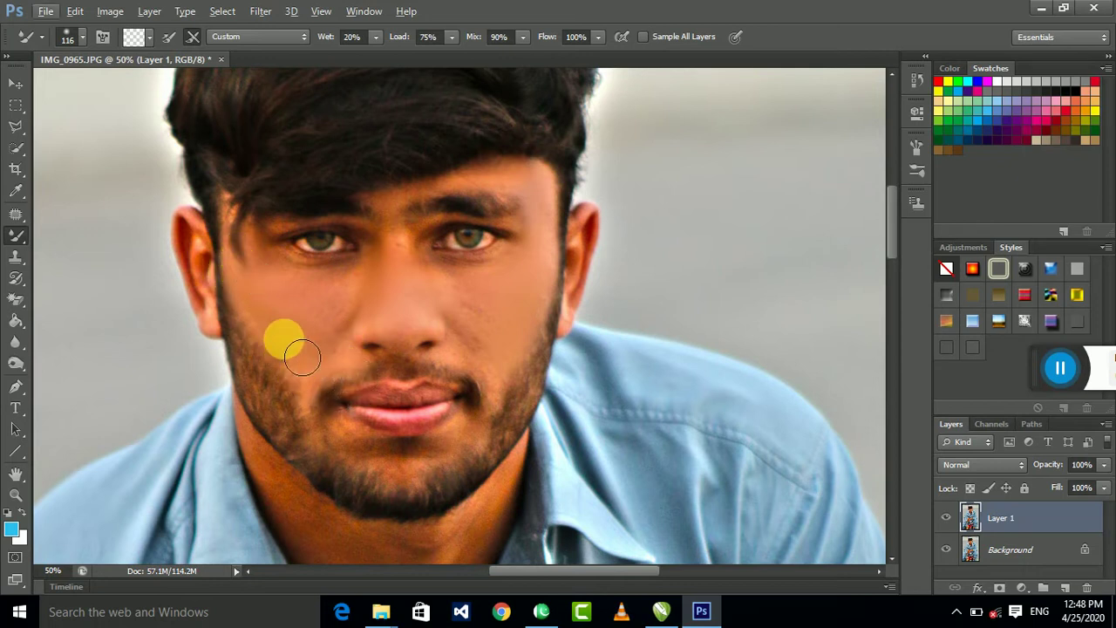
# Smooth the chin and beard with a 66 px brush, then the neck at 114 px
pyautogui.scroll(2, 297, 348)
pyautogui.scroll(-4, 488, 362)
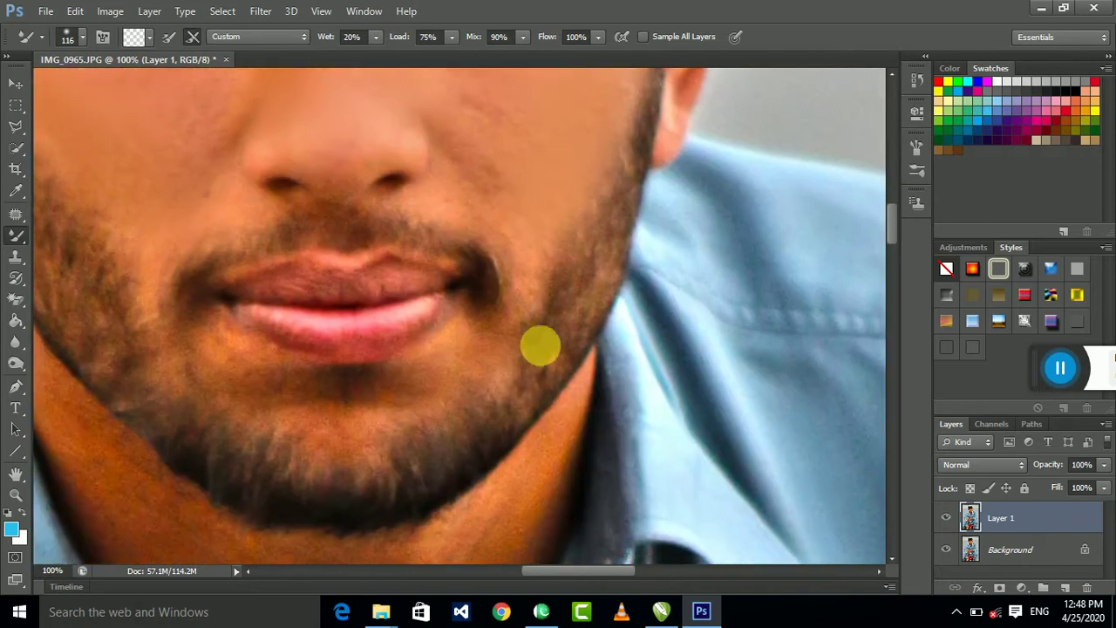
pyautogui.click(79, 43)
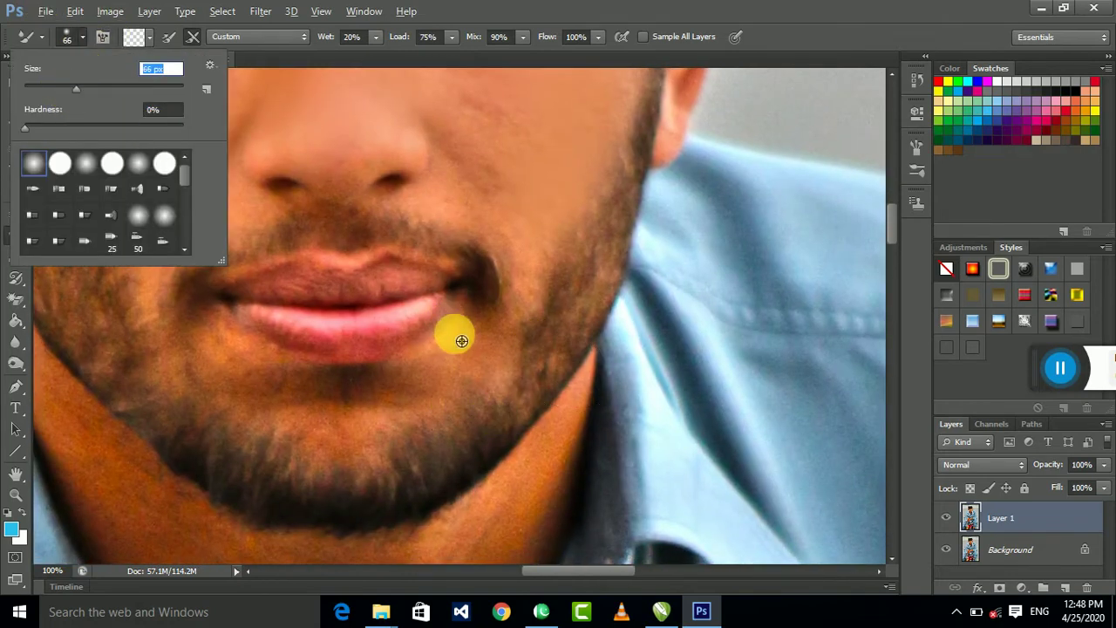
pyautogui.press('Return')
pyautogui.moveTo(476, 370)
pyautogui.mouseDown()
pyautogui.moveTo(456, 341)
pyautogui.moveTo(476, 363)
pyautogui.moveTo(439, 374)
pyautogui.moveTo(425, 424)
pyautogui.moveTo(260, 351)
pyautogui.moveTo(191, 378)
pyautogui.moveTo(230, 357)
pyautogui.moveTo(249, 397)
pyautogui.moveTo(363, 438)
pyautogui.moveTo(416, 442)
pyautogui.moveTo(288, 419)
pyautogui.moveTo(278, 376)
pyautogui.moveTo(471, 356)
pyautogui.moveTo(463, 200)
pyautogui.mouseUp()
pyautogui.hotkey('ctrl', '-')
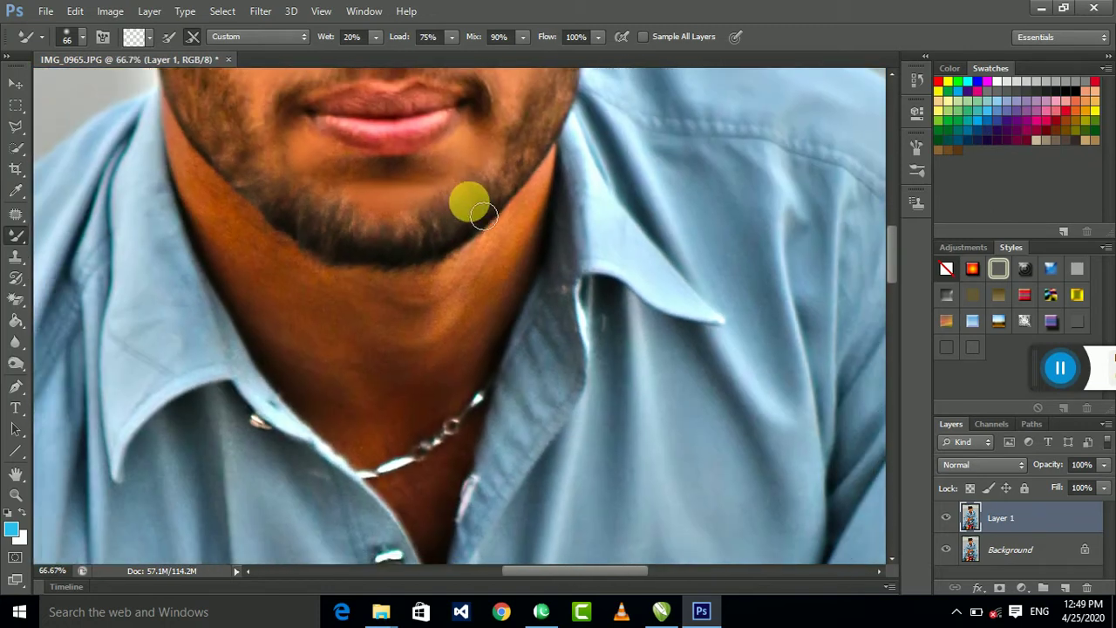
pyautogui.click(87, 35)
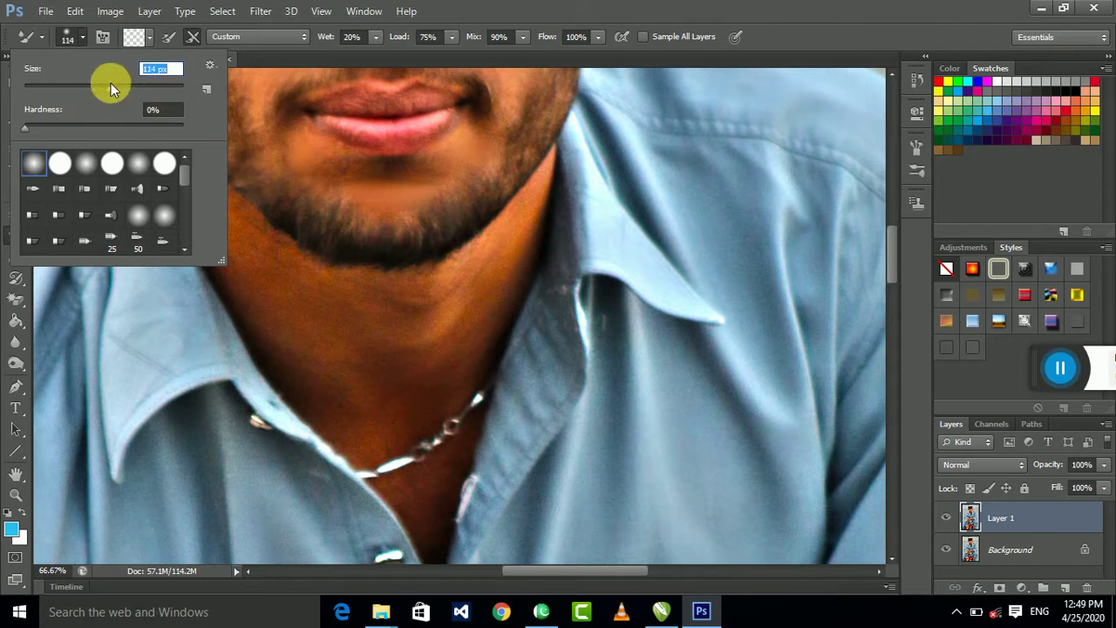
pyautogui.click(462, 250)
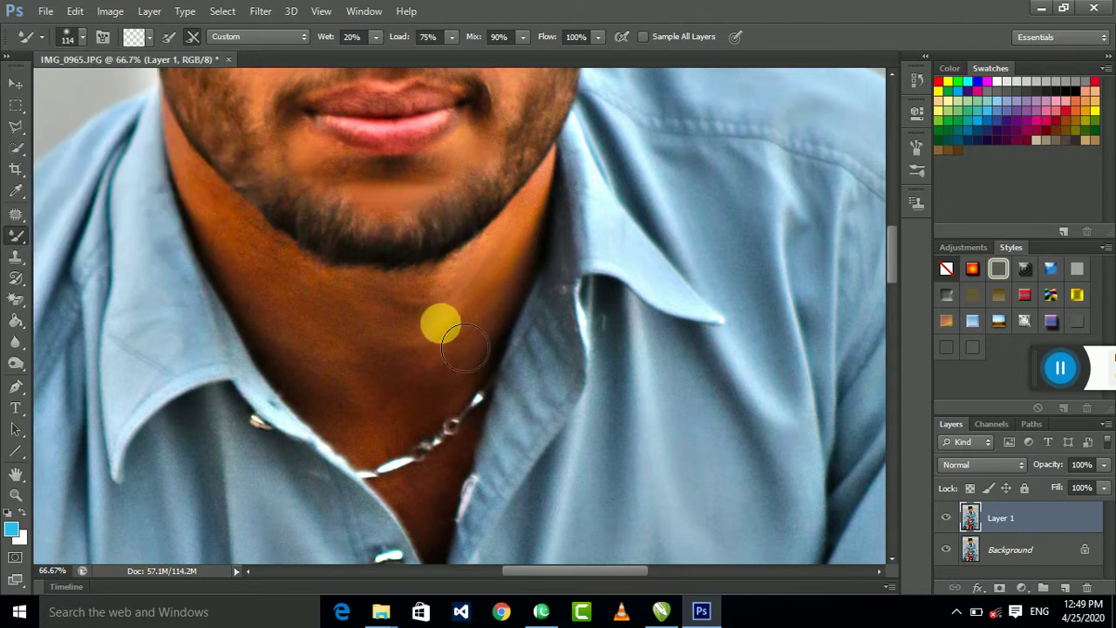
pyautogui.moveTo(464, 347)
pyautogui.mouseDown()
pyautogui.moveTo(366, 353)
pyautogui.moveTo(416, 356)
pyautogui.moveTo(242, 235)
pyautogui.moveTo(342, 407)
pyautogui.moveTo(389, 430)
pyautogui.moveTo(448, 431)
pyautogui.moveTo(461, 410)
pyautogui.moveTo(371, 456)
pyautogui.moveTo(410, 338)
pyautogui.moveTo(445, 305)
pyautogui.moveTo(472, 306)
pyautogui.moveTo(296, 276)
pyautogui.moveTo(212, 184)
pyautogui.moveTo(282, 306)
pyautogui.moveTo(391, 456)
pyautogui.moveTo(435, 428)
pyautogui.moveTo(548, 293)
pyautogui.moveTo(513, 348)
pyautogui.moveTo(495, 415)
pyautogui.moveTo(481, 253)
pyautogui.moveTo(351, 288)
pyautogui.moveTo(449, 375)
pyautogui.moveTo(424, 368)
pyautogui.moveTo(379, 392)
pyautogui.moveTo(392, 339)
pyautogui.mouseUp()
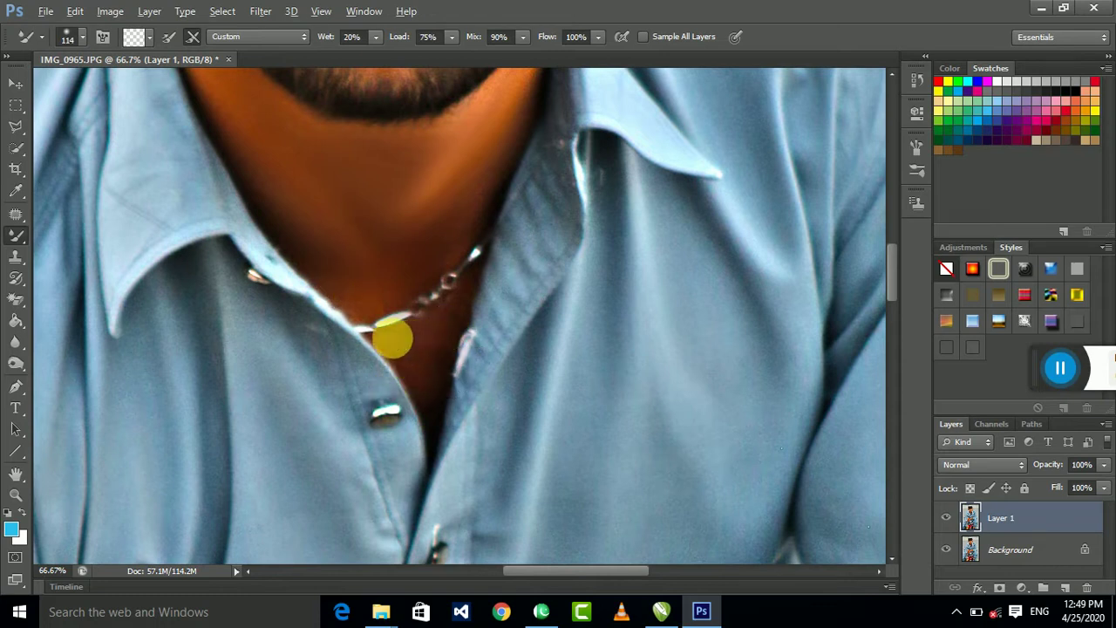
# Smooth the cheek under the eye at 74 px and between the eyebrows at 55 px
pyautogui.scroll(3, 457, 310)
pyautogui.scroll(6, 462, 270)
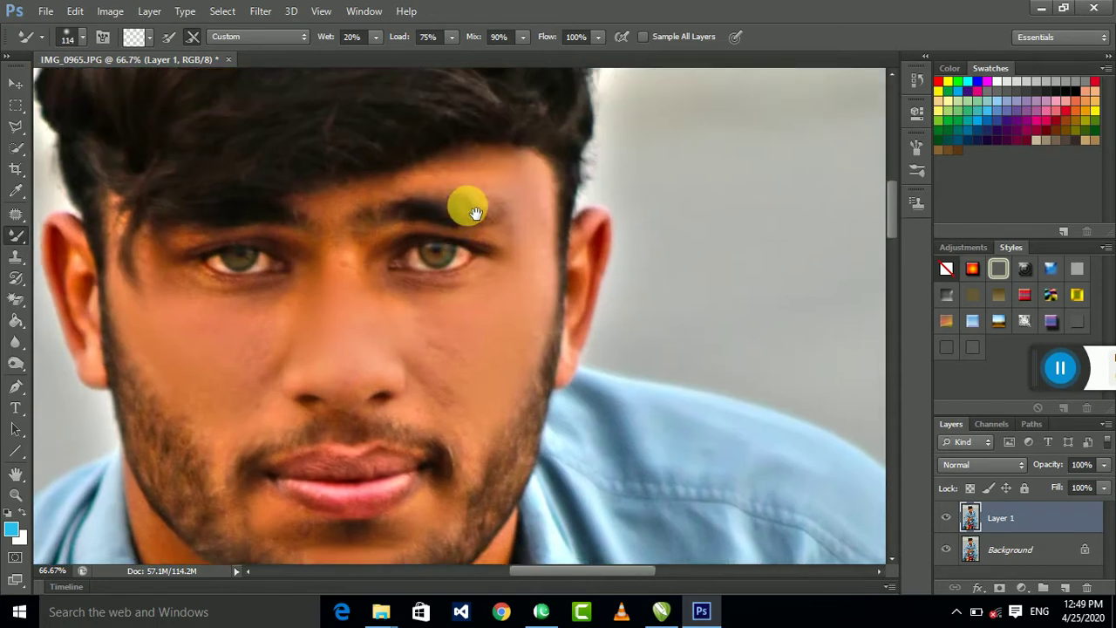
pyautogui.click(78, 44)
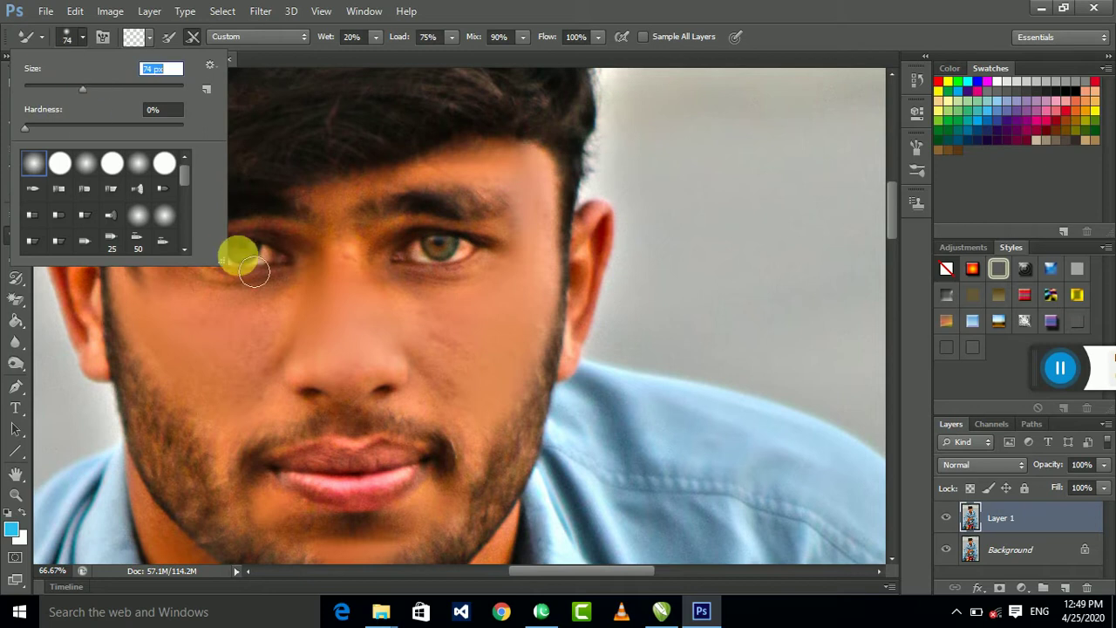
pyautogui.press('Return')
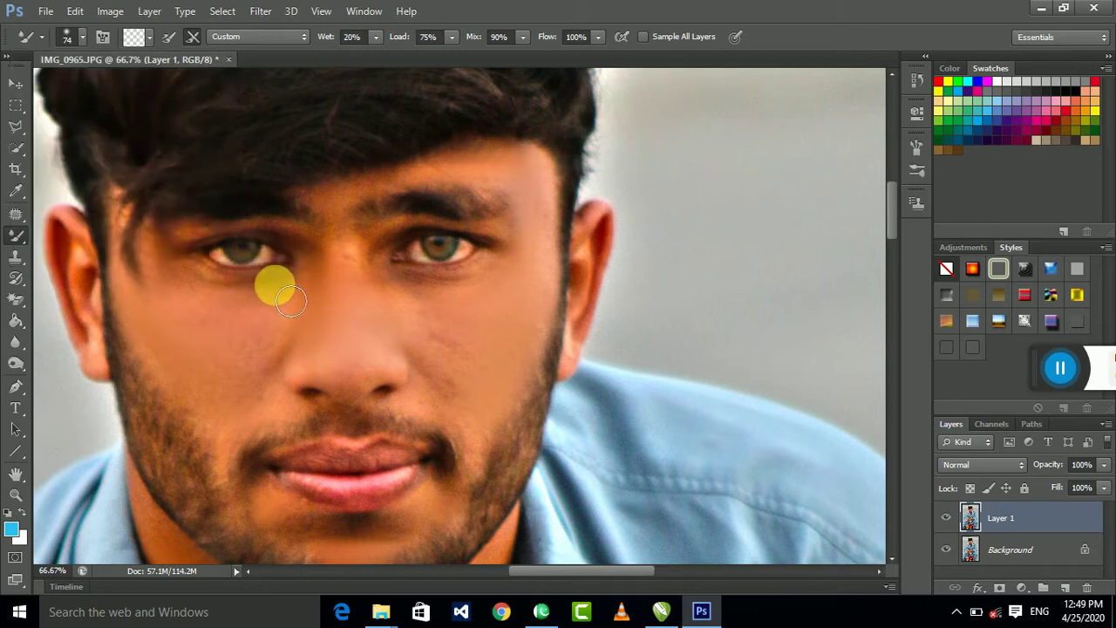
pyautogui.moveTo(299, 299)
pyautogui.mouseDown()
pyautogui.moveTo(192, 304)
pyautogui.moveTo(262, 329)
pyautogui.moveTo(272, 355)
pyautogui.moveTo(195, 377)
pyautogui.moveTo(168, 367)
pyautogui.moveTo(125, 229)
pyautogui.mouseUp()
pyautogui.moveTo(130, 271)
pyautogui.mouseDown()
pyautogui.moveTo(185, 219)
pyautogui.moveTo(212, 282)
pyautogui.moveTo(553, 236)
pyautogui.moveTo(542, 164)
pyautogui.moveTo(615, 175)
pyautogui.moveTo(488, 143)
pyautogui.mouseUp()
pyautogui.click(74, 36)
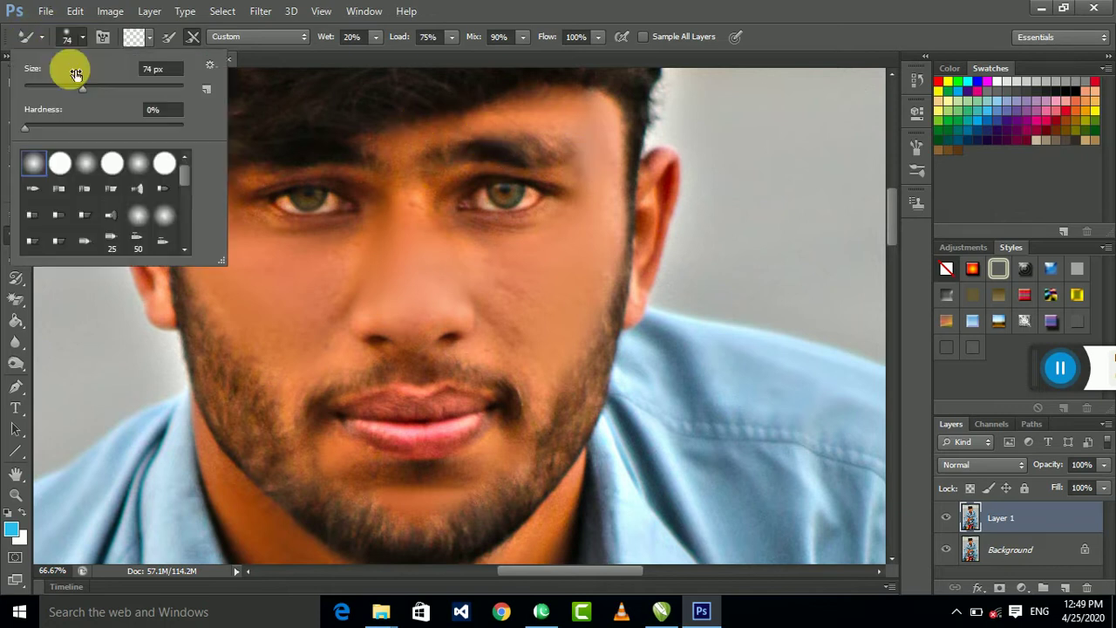
pyautogui.moveTo(162, 69); pyautogui.dragTo(147, 70)
pyautogui.click(417, 142)
pyautogui.moveTo(416, 142)
pyautogui.mouseDown()
pyautogui.moveTo(458, 146)
pyautogui.moveTo(408, 169)
pyautogui.moveTo(429, 218)
pyautogui.moveTo(439, 169)
pyautogui.moveTo(125, 206)
pyautogui.mouseUp()
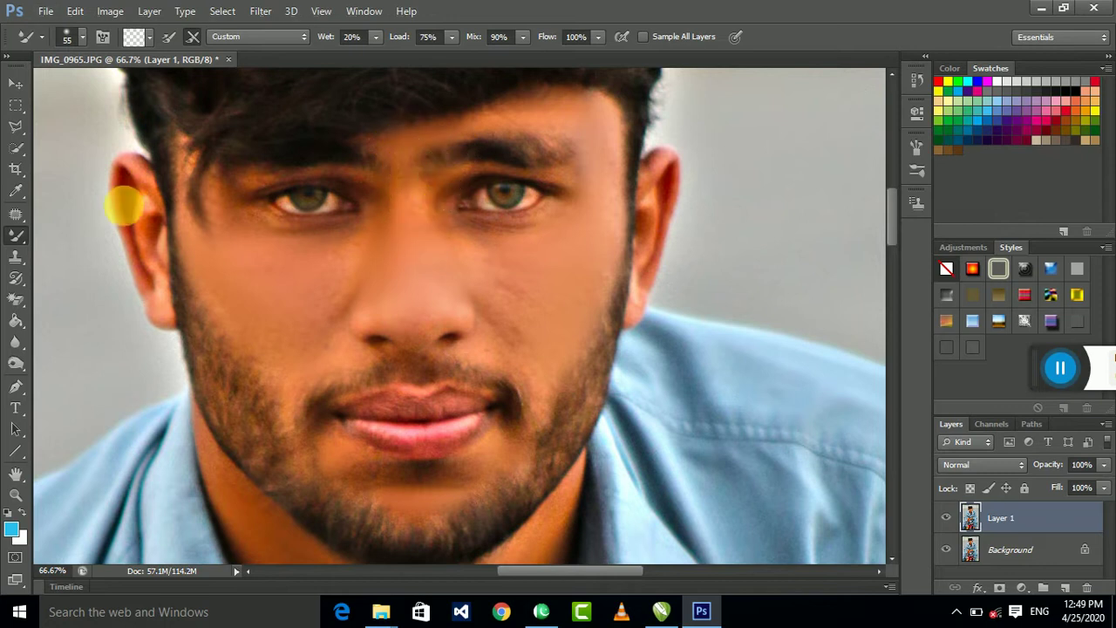
# Enlarge the brush to 106 px and smooth both ears into the cheeks
pyautogui.click(82, 36)
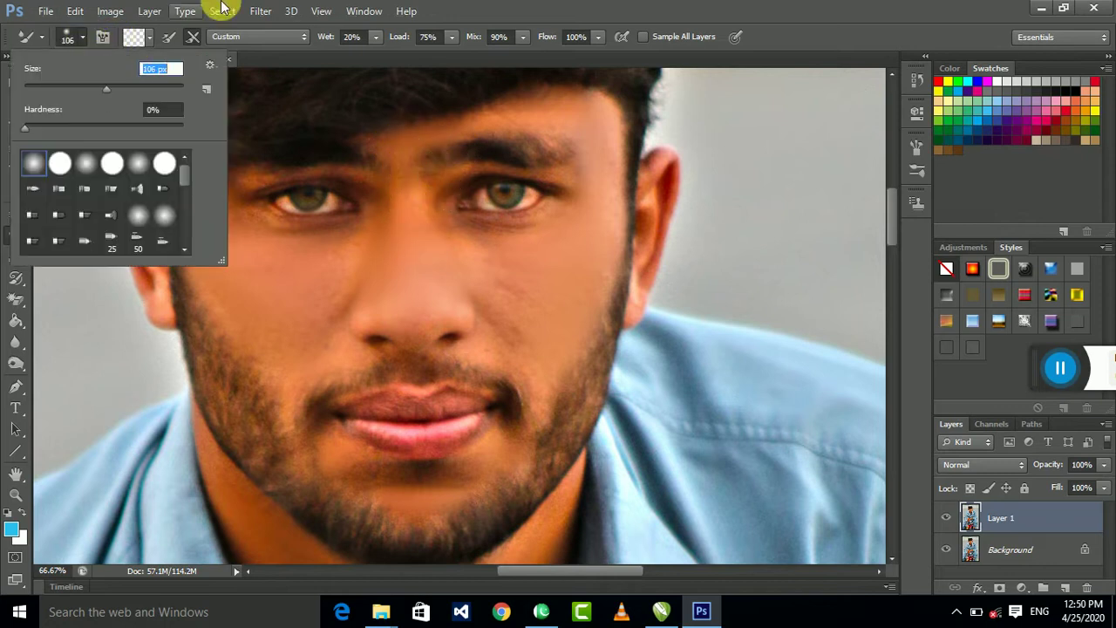
pyautogui.moveTo(154, 229); pyautogui.dragTo(153, 187)
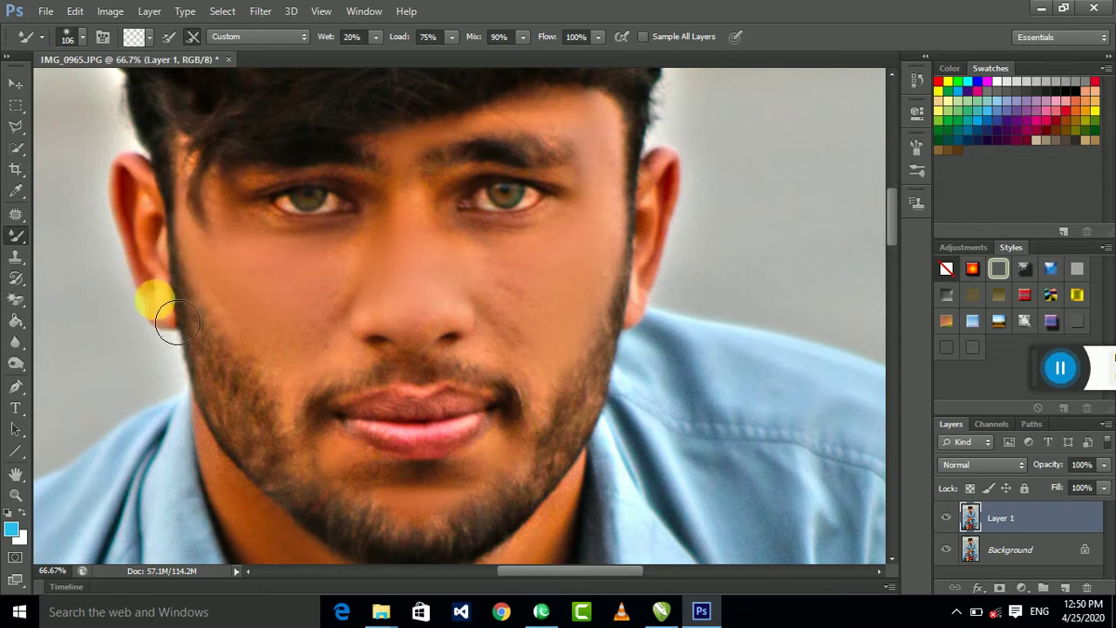
pyautogui.moveTo(154, 234); pyautogui.dragTo(162, 305)
pyautogui.click(644, 259)
pyautogui.moveTo(673, 282); pyautogui.dragTo(533, 290)
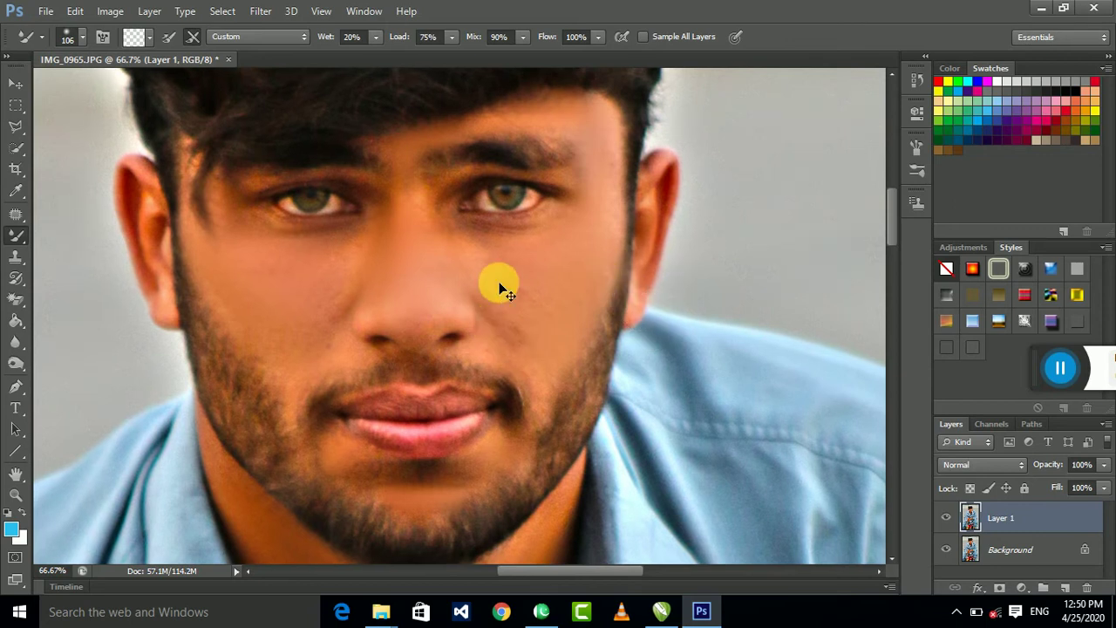
pyautogui.keyDown('alt'); pyautogui.scroll(-5, 520, 304); pyautogui.keyUp('alt')
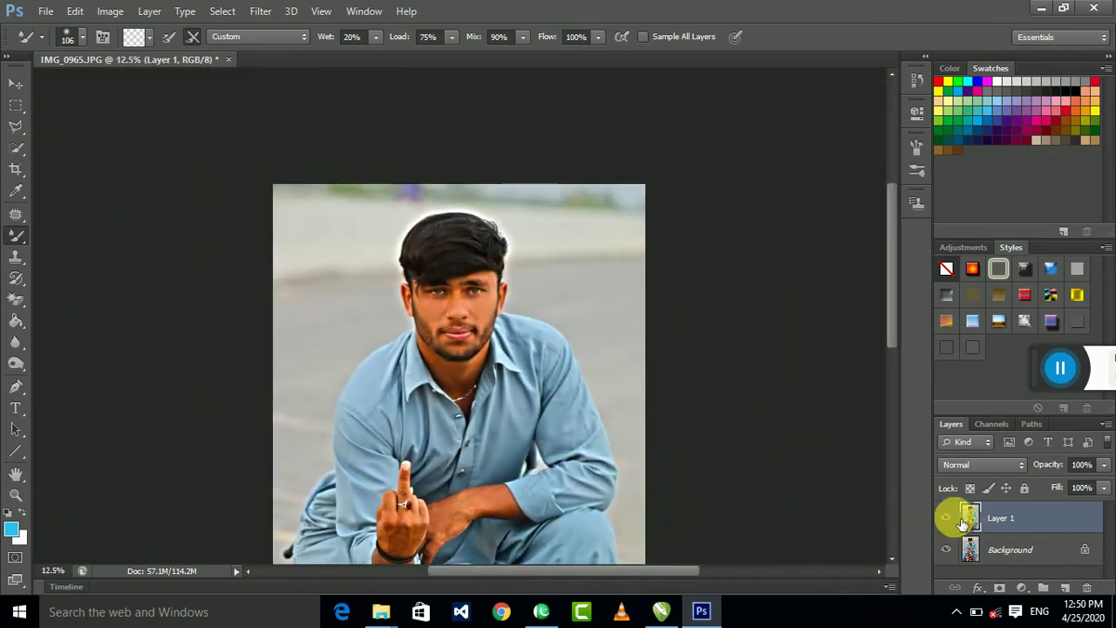
pyautogui.click(945, 517)
pyautogui.click(948, 519)
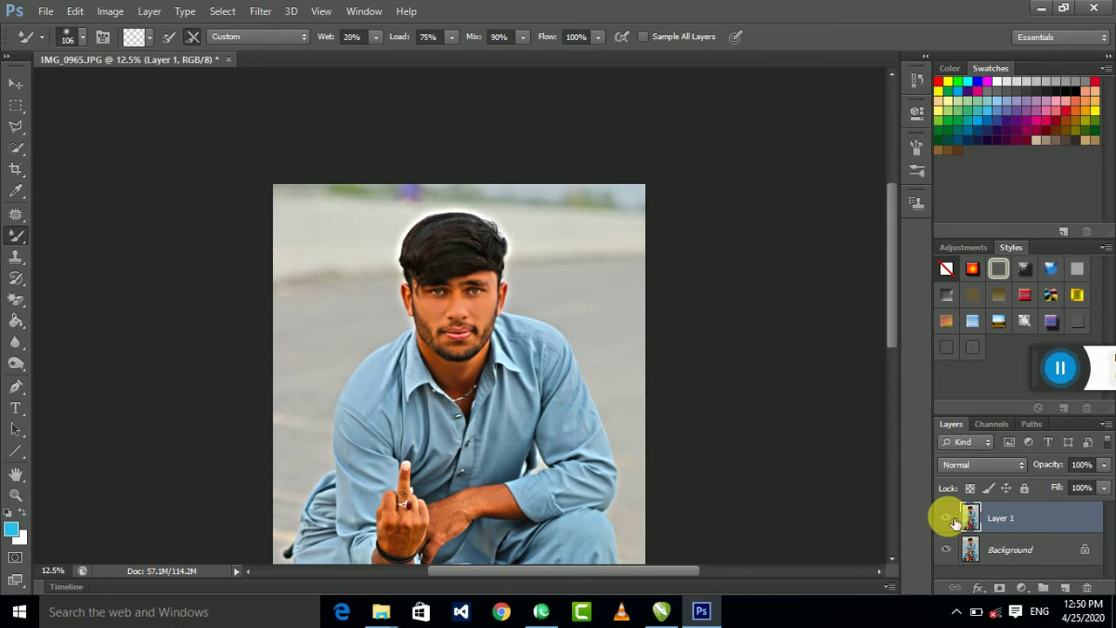
pyautogui.keyDown('alt'); pyautogui.scroll(2, 593, 195); pyautogui.keyUp('alt')
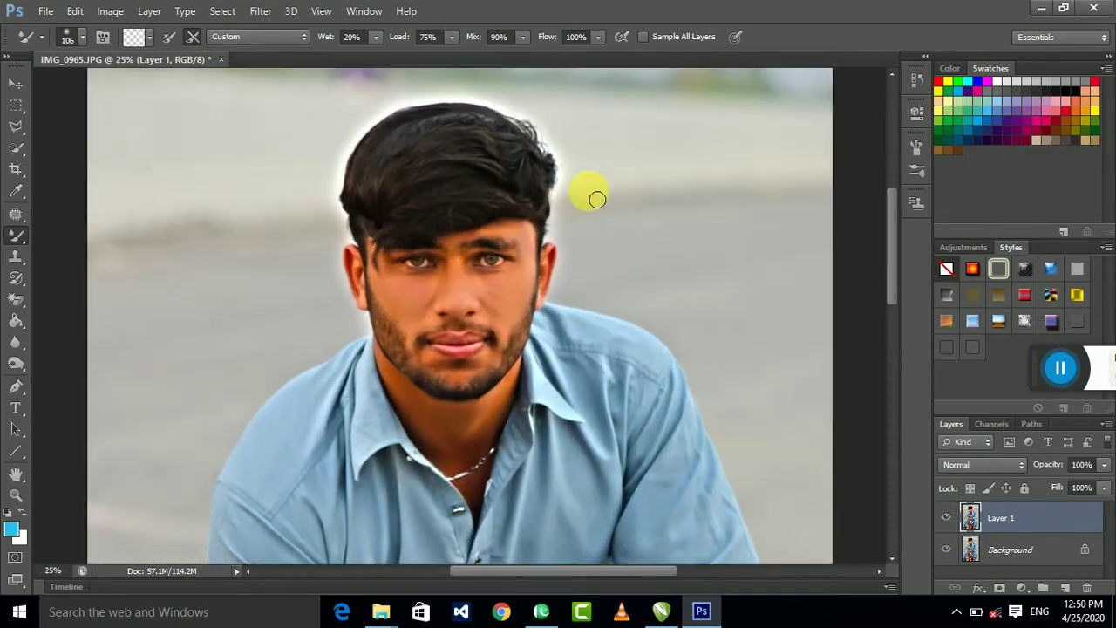
pyautogui.scroll(-5, 576, 196)
pyautogui.scroll(-4, 549, 192)
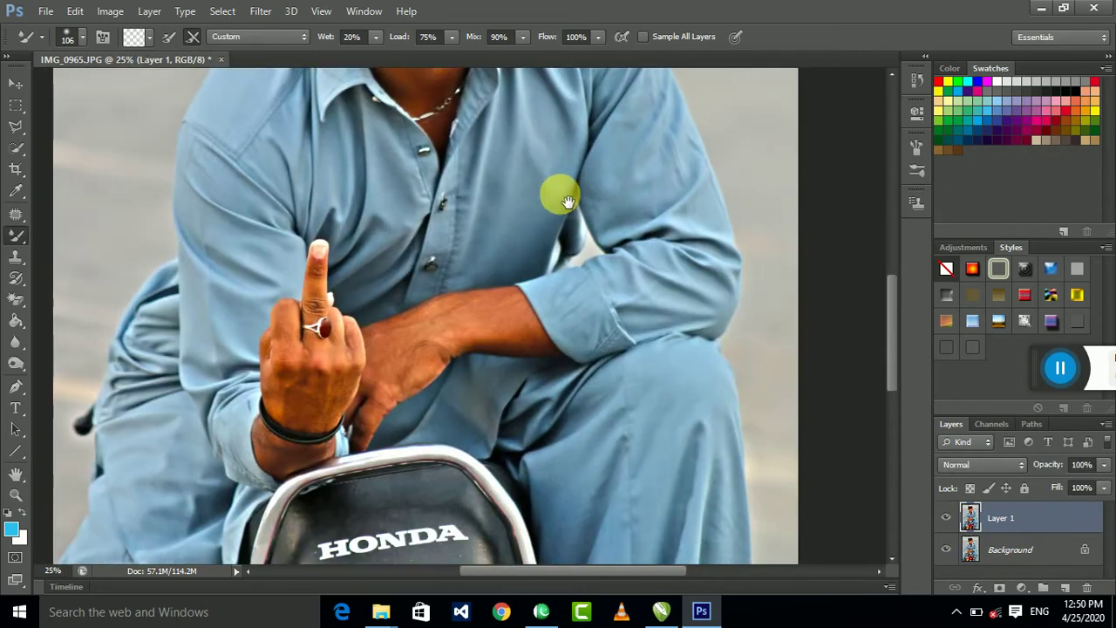
pyautogui.click(69, 38)
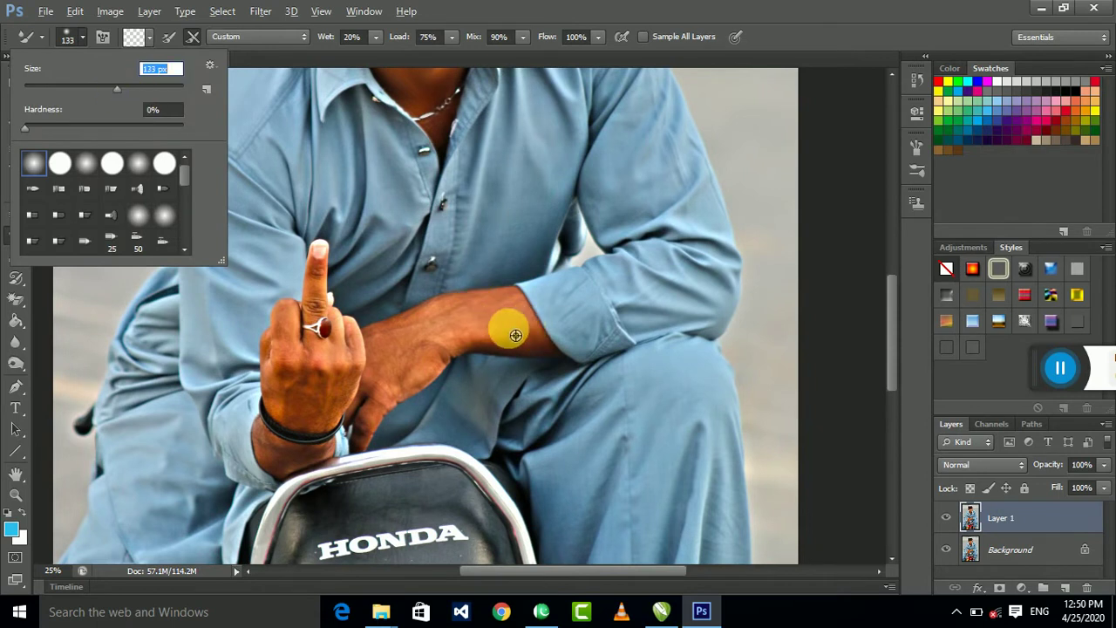
pyautogui.click(140, 90)
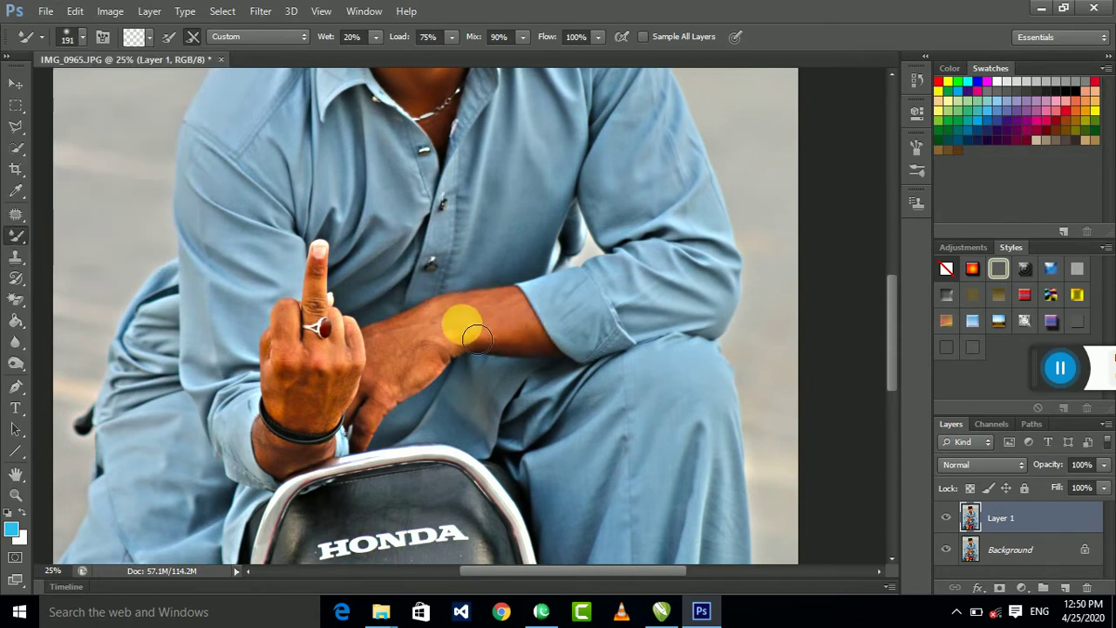
pyautogui.click(440, 311)
pyautogui.moveTo(440, 366)
pyautogui.mouseDown()
pyautogui.moveTo(516, 352)
pyautogui.moveTo(333, 320)
pyautogui.moveTo(330, 289)
pyautogui.moveTo(317, 387)
pyautogui.moveTo(293, 353)
pyautogui.moveTo(340, 398)
pyautogui.mouseUp()
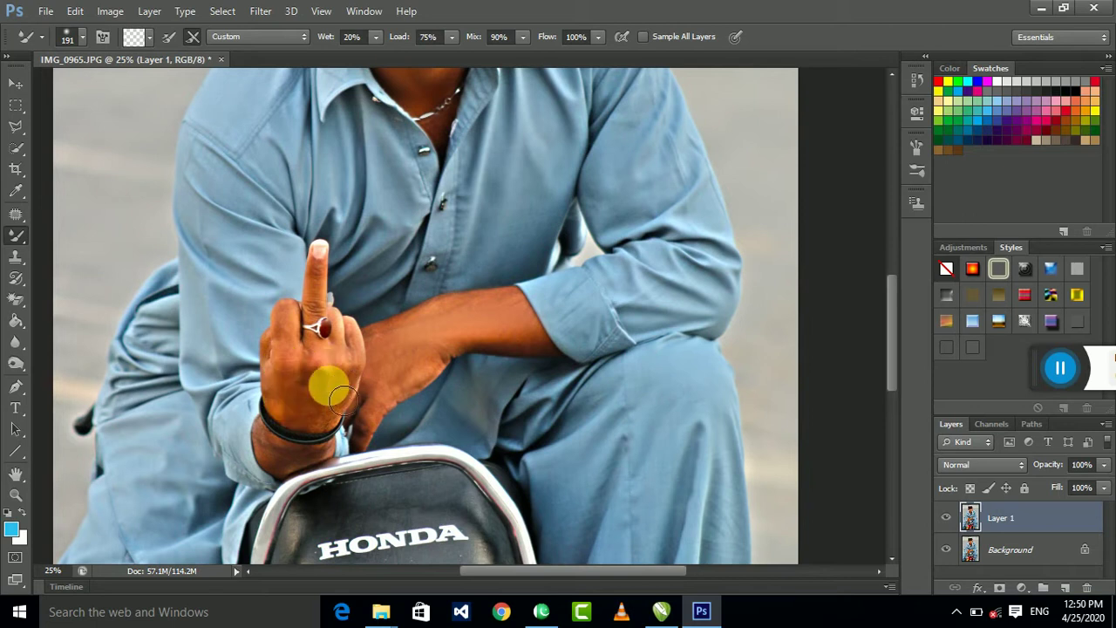
pyautogui.moveTo(369, 364)
pyautogui.mouseDown()
pyautogui.moveTo(319, 424)
pyautogui.moveTo(275, 441)
pyautogui.moveTo(288, 459)
pyautogui.moveTo(328, 418)
pyautogui.mouseUp()
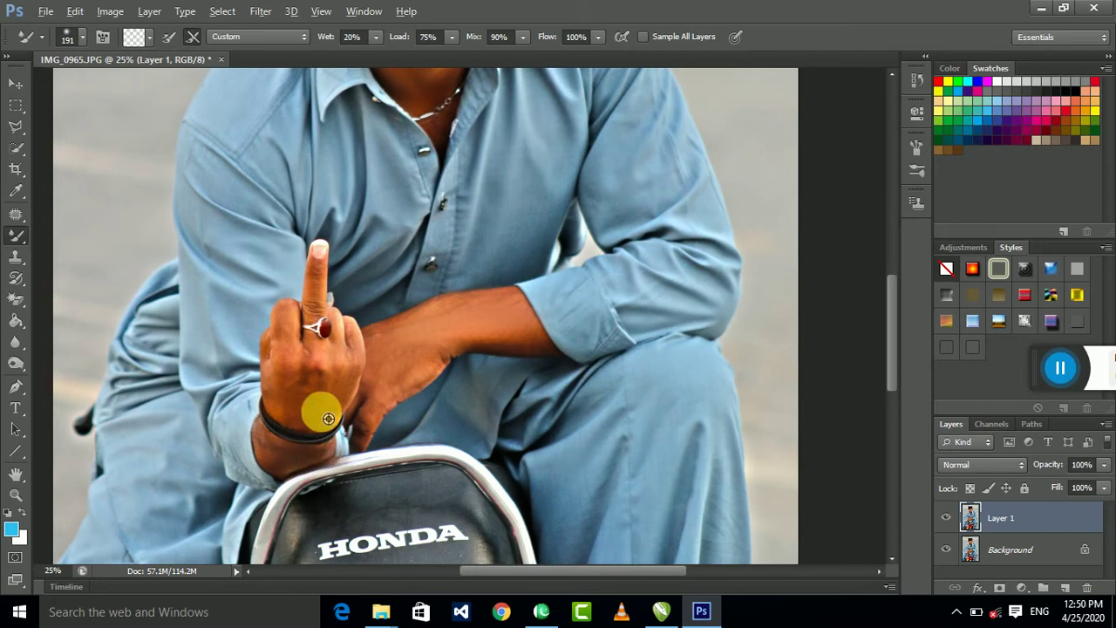
pyautogui.scroll(2, 453, 244)
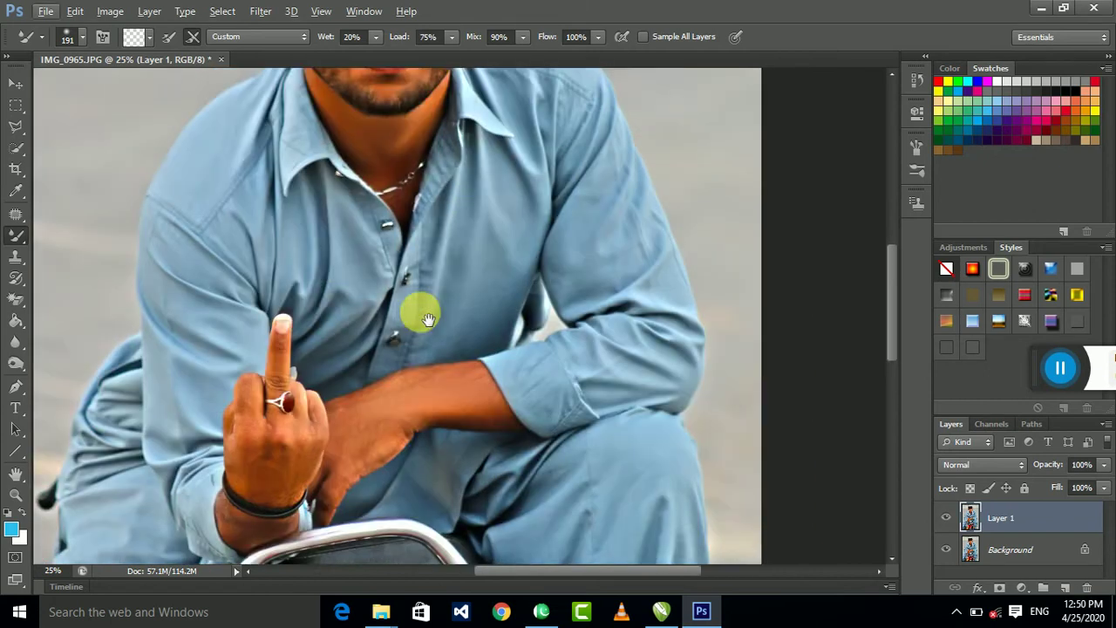
pyautogui.scroll(3, 415, 311)
pyautogui.moveTo(445, 159); pyautogui.dragTo(443, 285)
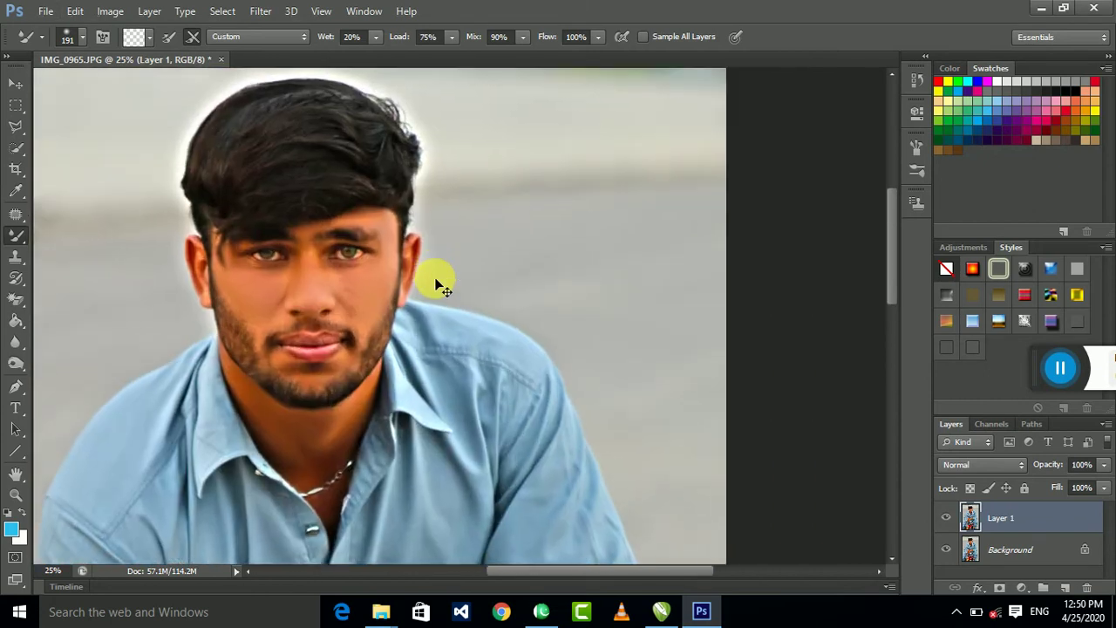
pyautogui.scroll(3, 436, 281)
pyautogui.moveTo(219, 229)
pyautogui.mouseDown()
pyautogui.moveTo(122, 380)
pyautogui.moveTo(148, 402)
pyautogui.mouseUp()
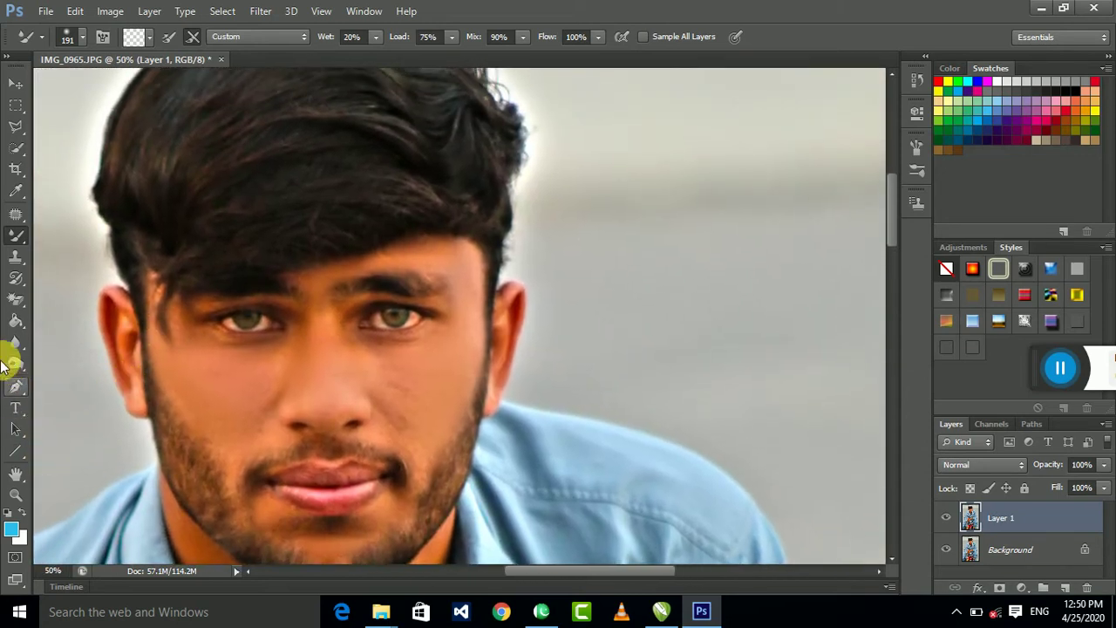
# With a 43 px Burn Tool, darken both irises and the area around the eyes
pyautogui.click(14, 366)
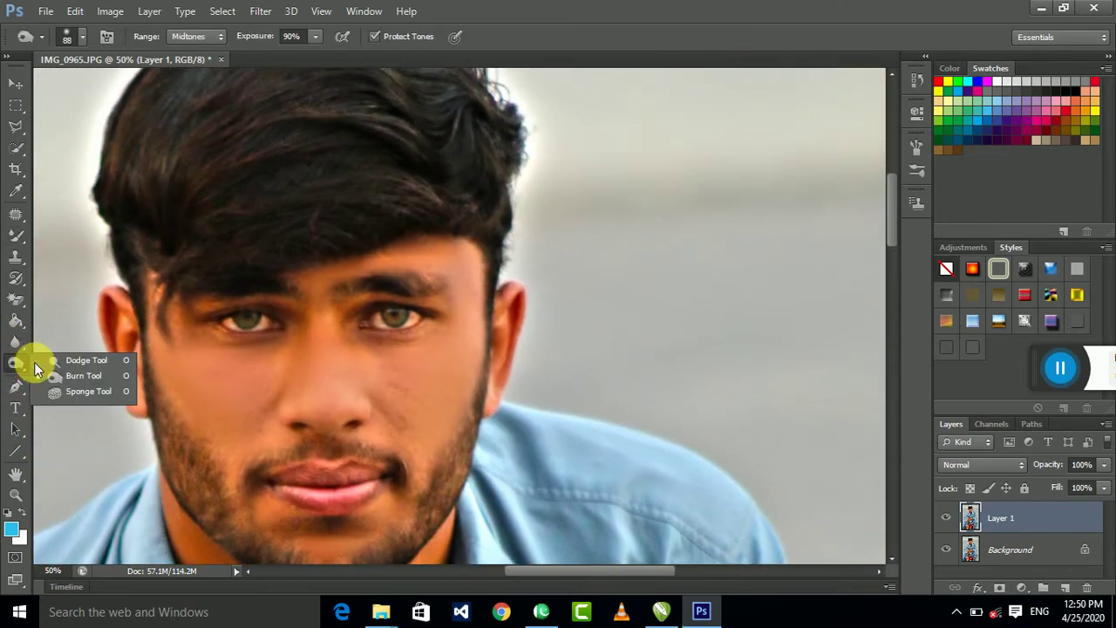
pyautogui.click(79, 377)
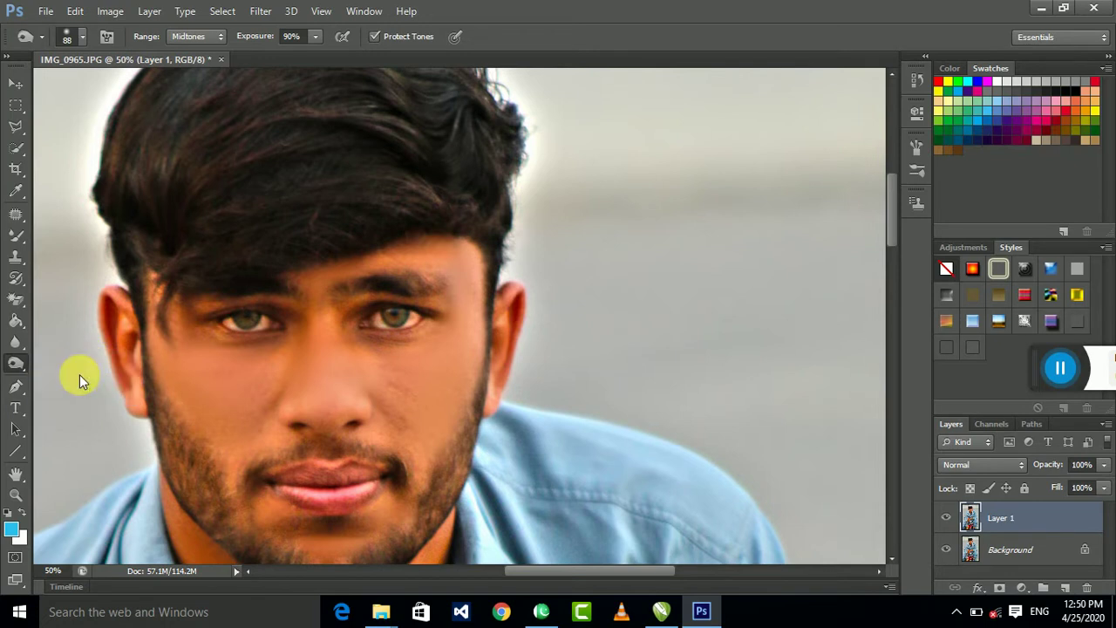
pyautogui.click(77, 36)
pyautogui.moveTo(70, 89); pyautogui.dragTo(59, 89)
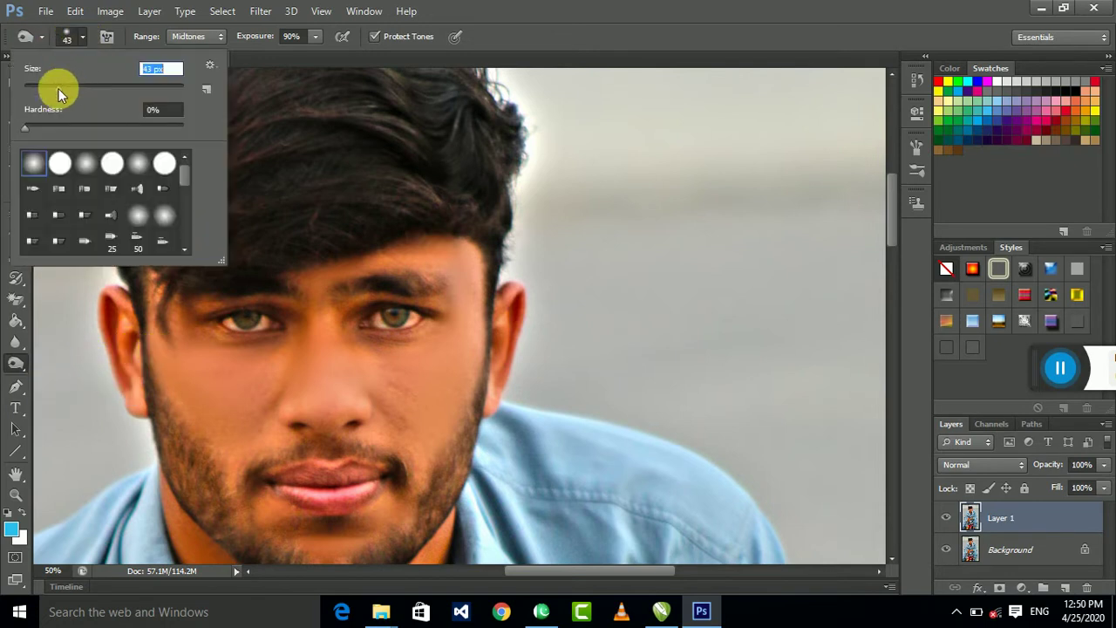
pyautogui.hotkey('ctrl', '+')
pyautogui.hotkey('ctrl', '+')
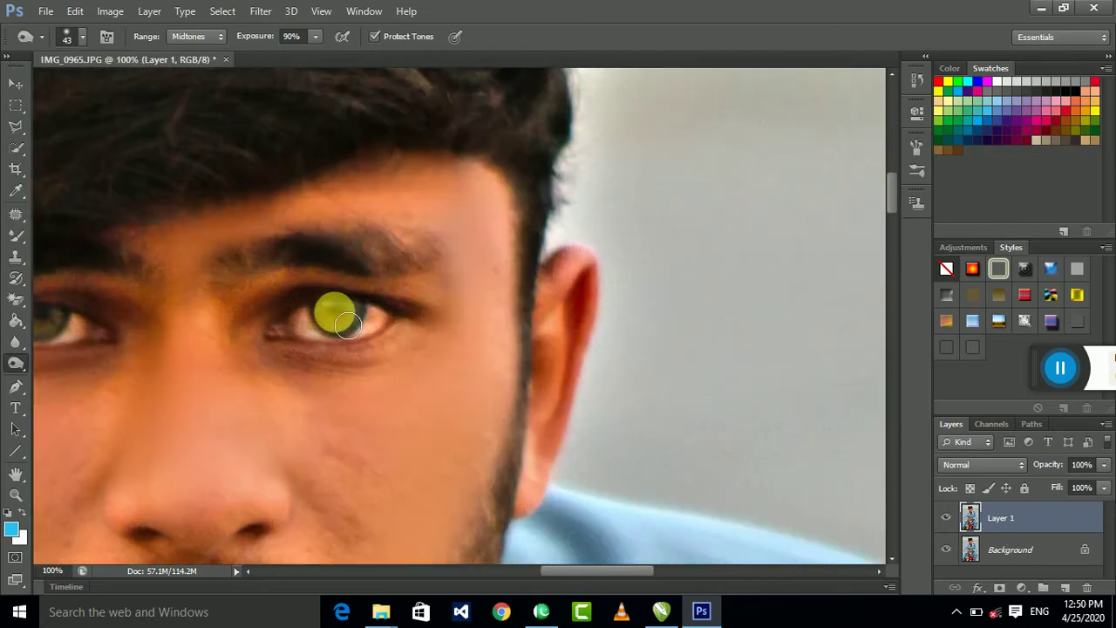
pyautogui.moveTo(305, 336)
pyautogui.mouseDown()
pyautogui.moveTo(388, 322)
pyautogui.moveTo(314, 332)
pyautogui.mouseUp()
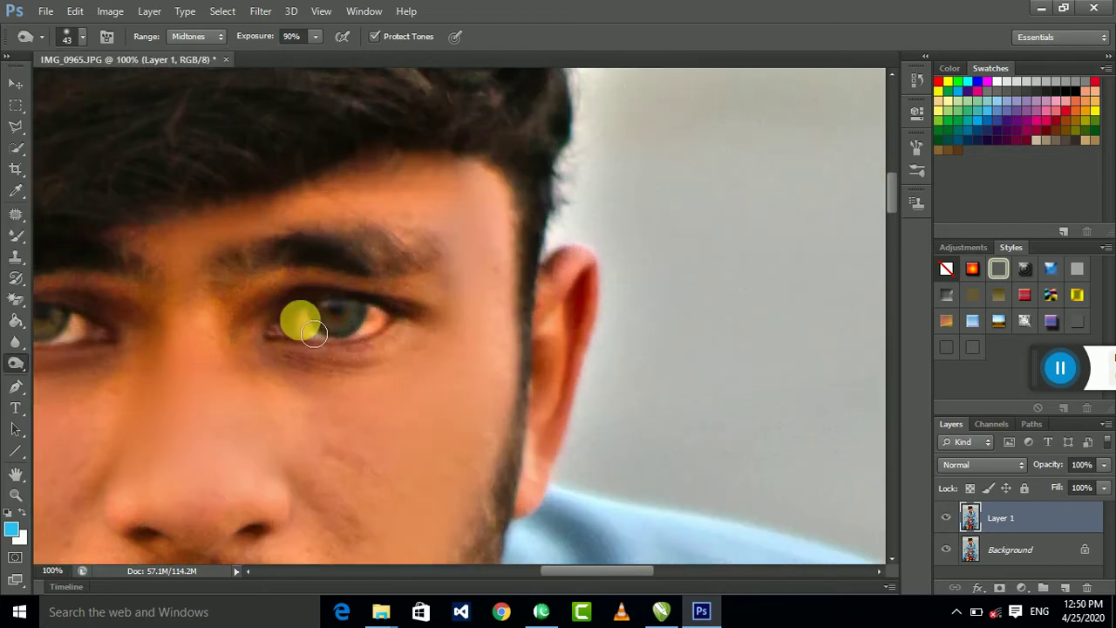
pyautogui.hscroll(-3, 319, 299)
pyautogui.moveTo(207, 333)
pyautogui.mouseDown()
pyautogui.moveTo(155, 325)
pyautogui.moveTo(201, 339)
pyautogui.mouseUp()
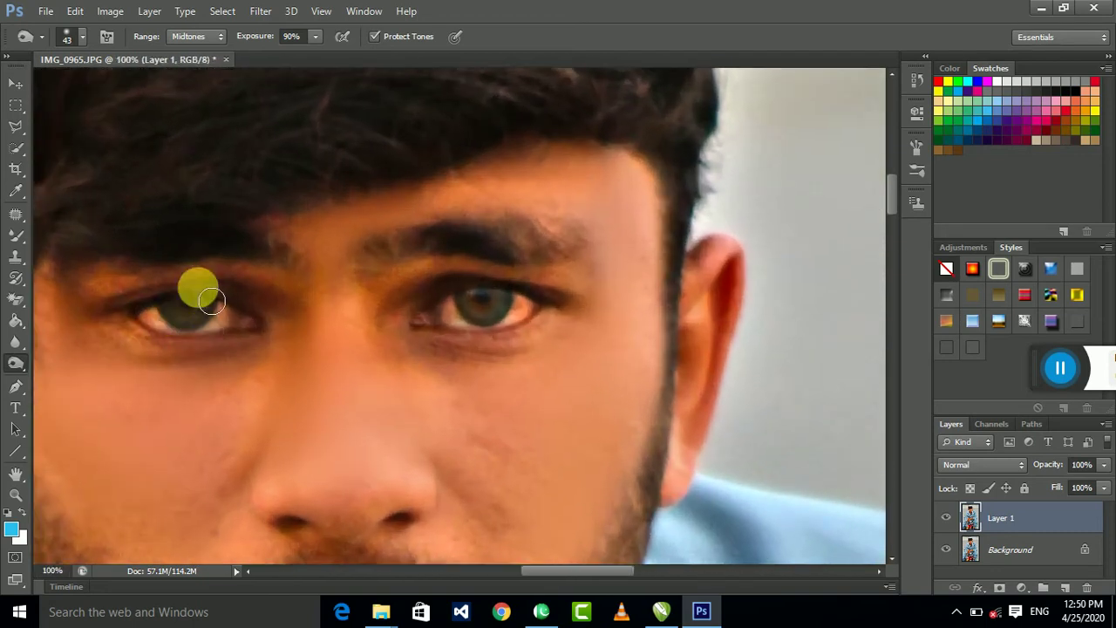
pyautogui.moveTo(211, 299)
pyautogui.mouseDown()
pyautogui.moveTo(445, 349)
pyautogui.moveTo(524, 324)
pyautogui.moveTo(192, 362)
pyautogui.moveTo(237, 348)
pyautogui.moveTo(165, 339)
pyautogui.moveTo(643, 326)
pyautogui.moveTo(490, 312)
pyautogui.mouseUp()
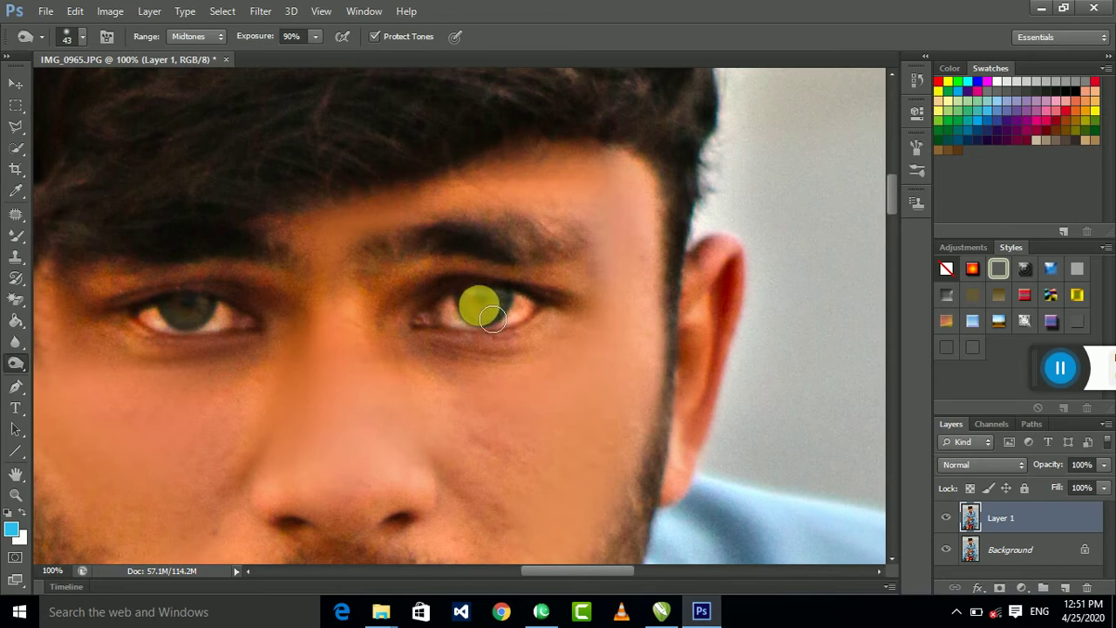
pyautogui.moveTo(490, 319); pyautogui.dragTo(195, 338)
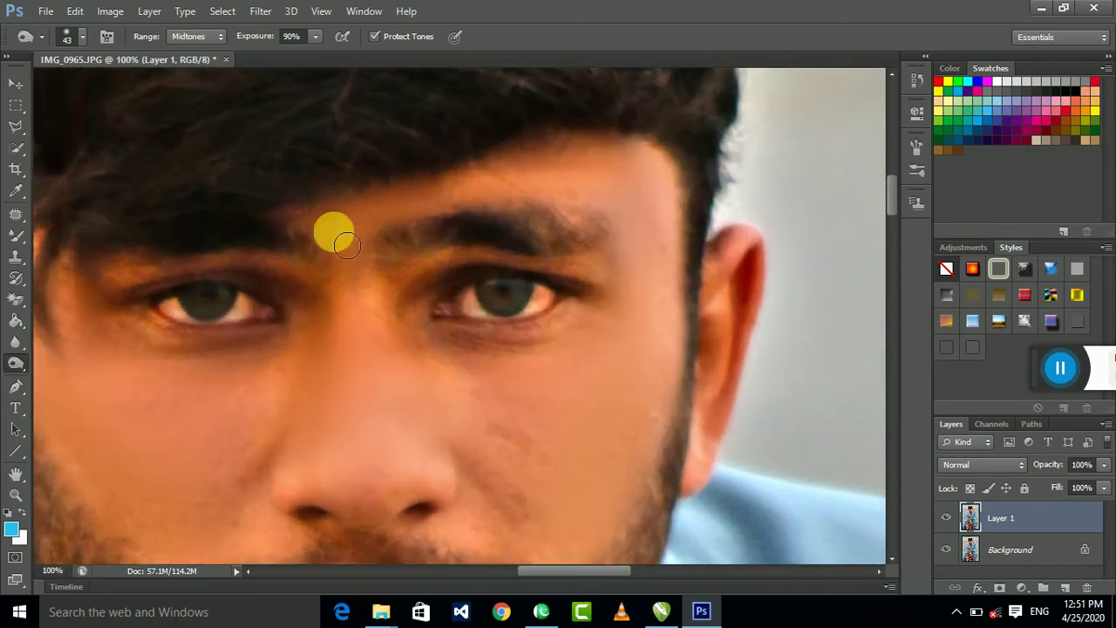
# Darken the brows, enlarging the burn brush to 52 px for the eyebrows
pyautogui.moveTo(346, 244); pyautogui.dragTo(272, 273)
pyautogui.click(75, 41)
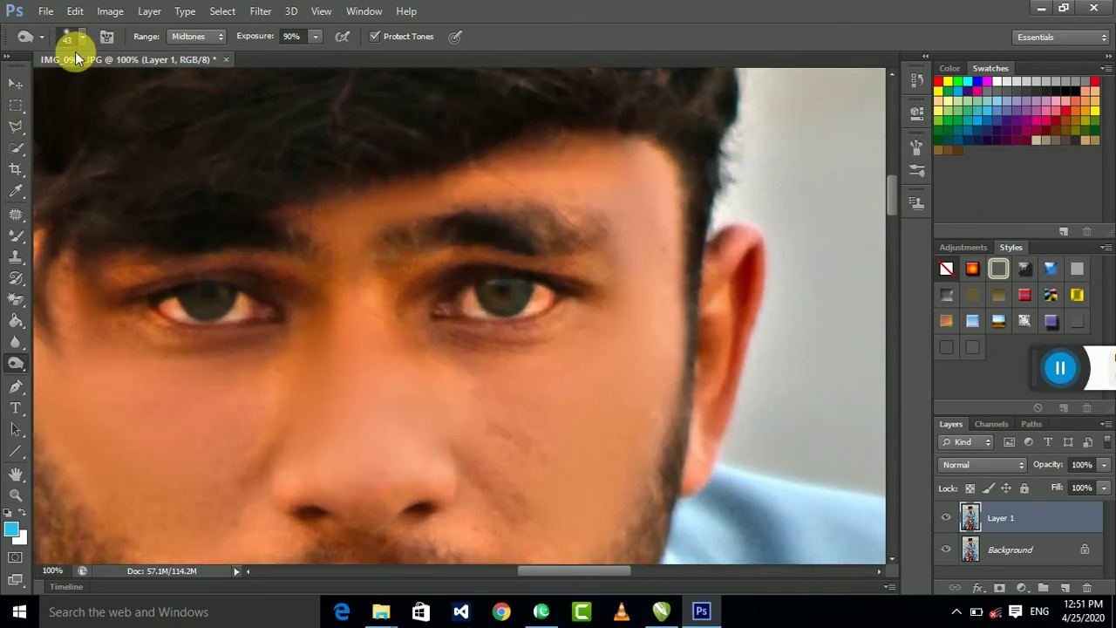
pyautogui.moveTo(60, 88); pyautogui.dragTo(63, 89)
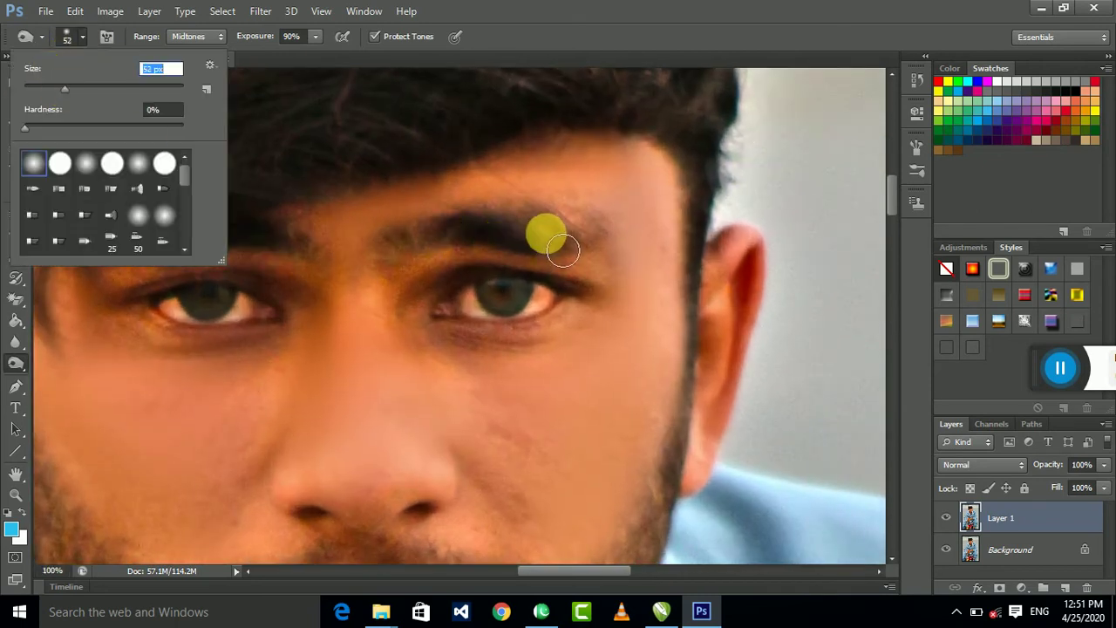
pyautogui.moveTo(562, 250); pyautogui.dragTo(283, 253)
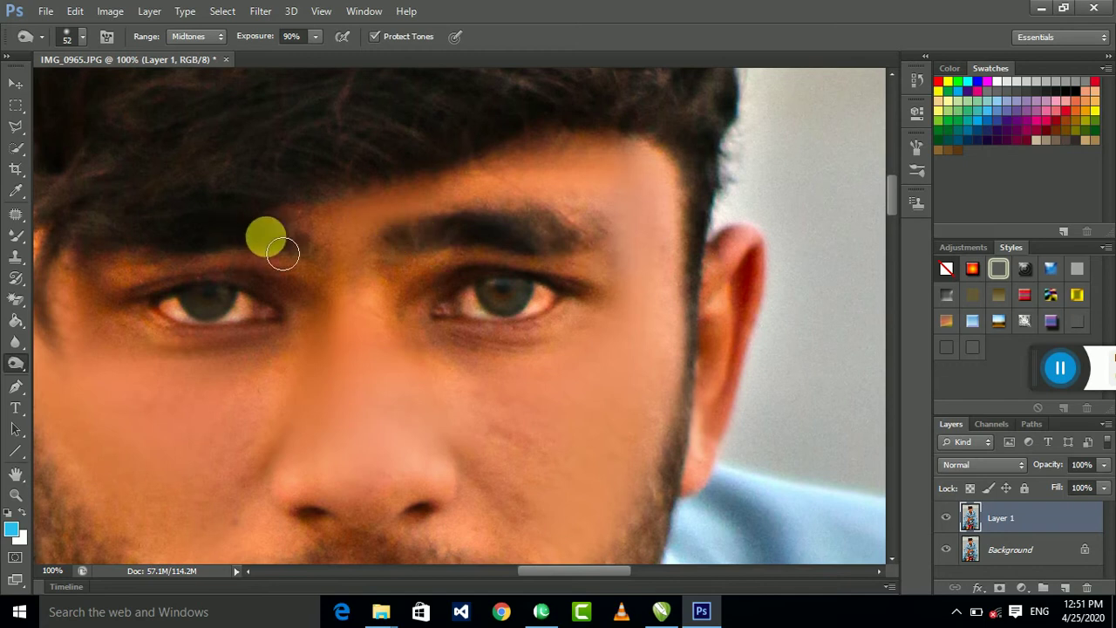
pyautogui.scroll(-5, 424, 319)
pyautogui.moveTo(535, 398); pyautogui.dragTo(442, 206)
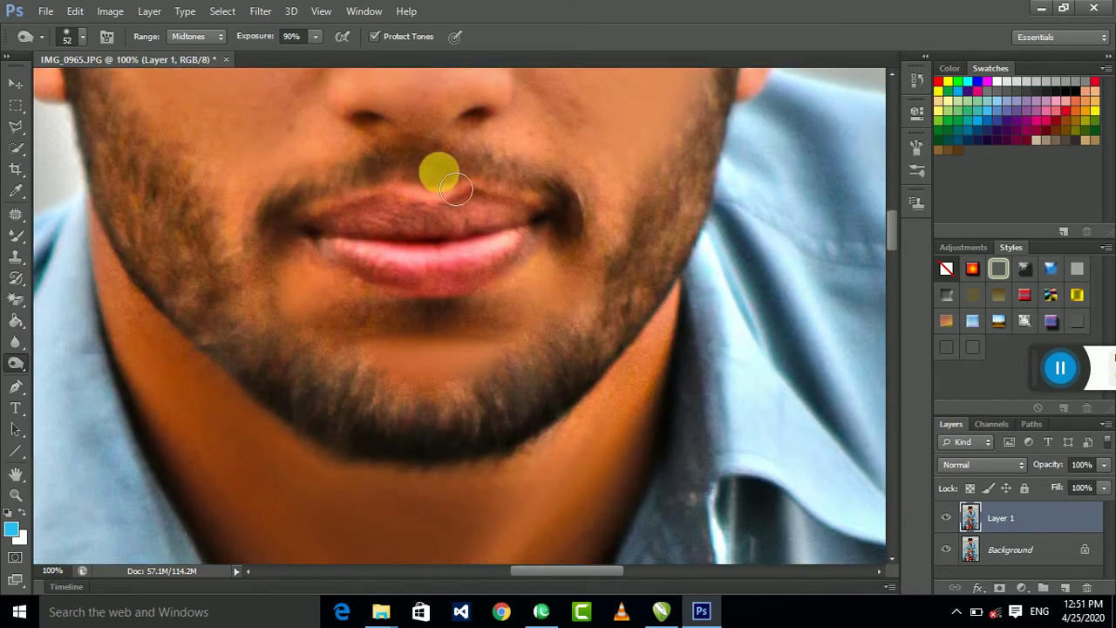
# At 50% zoom, darken the jawline edge with a 79 px burn brush
pyautogui.hotkey('ctrl', '-')
pyautogui.hotkey('ctrl', '-')
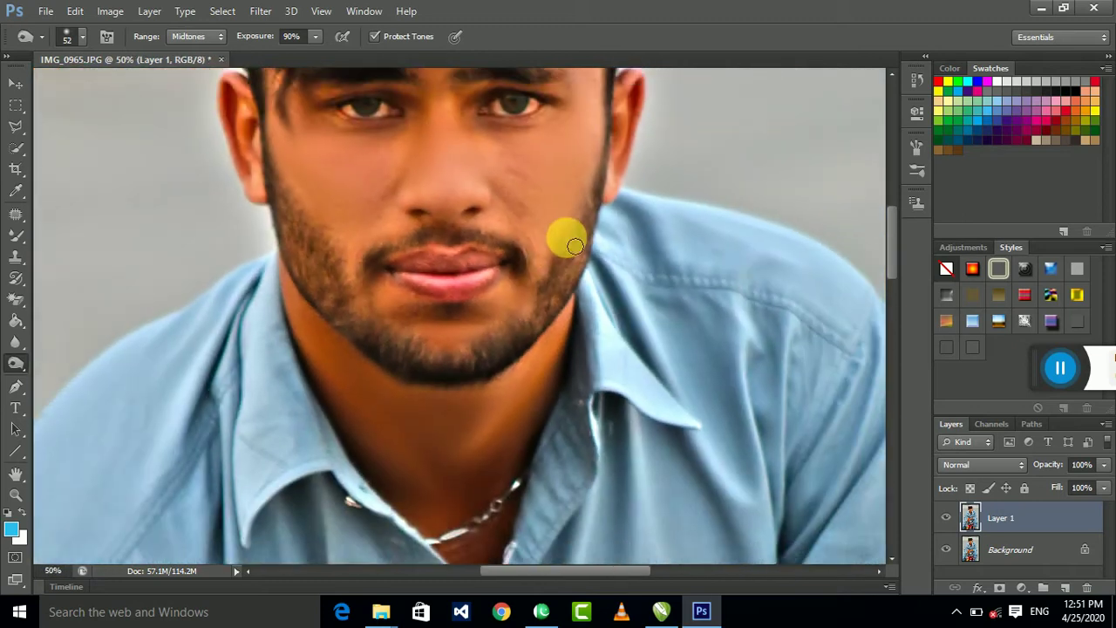
pyautogui.click(82, 36)
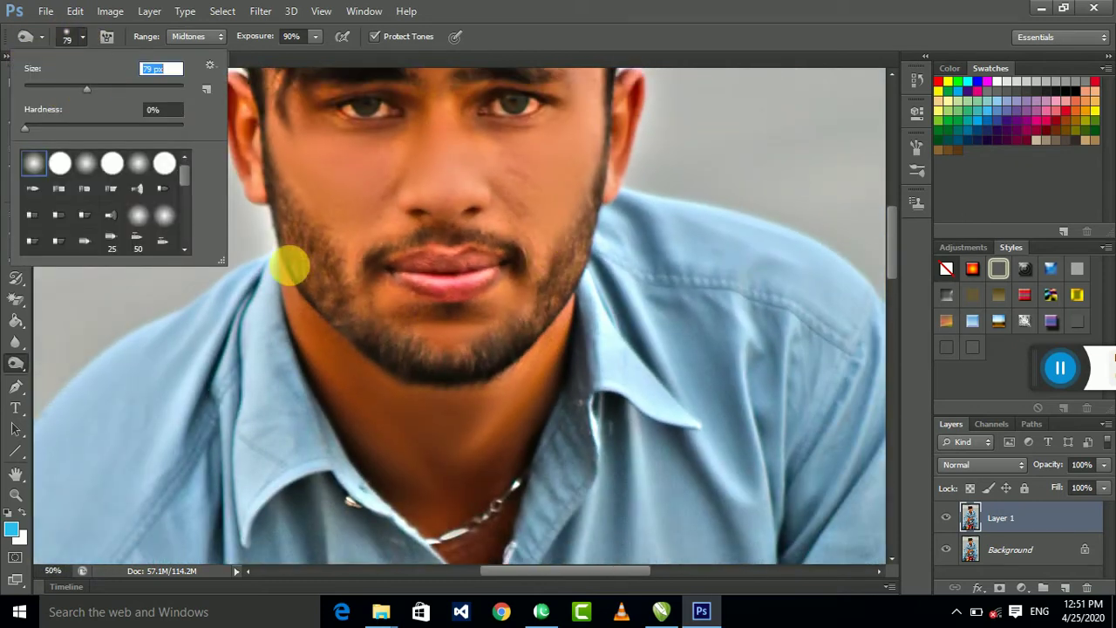
pyautogui.press('Return')
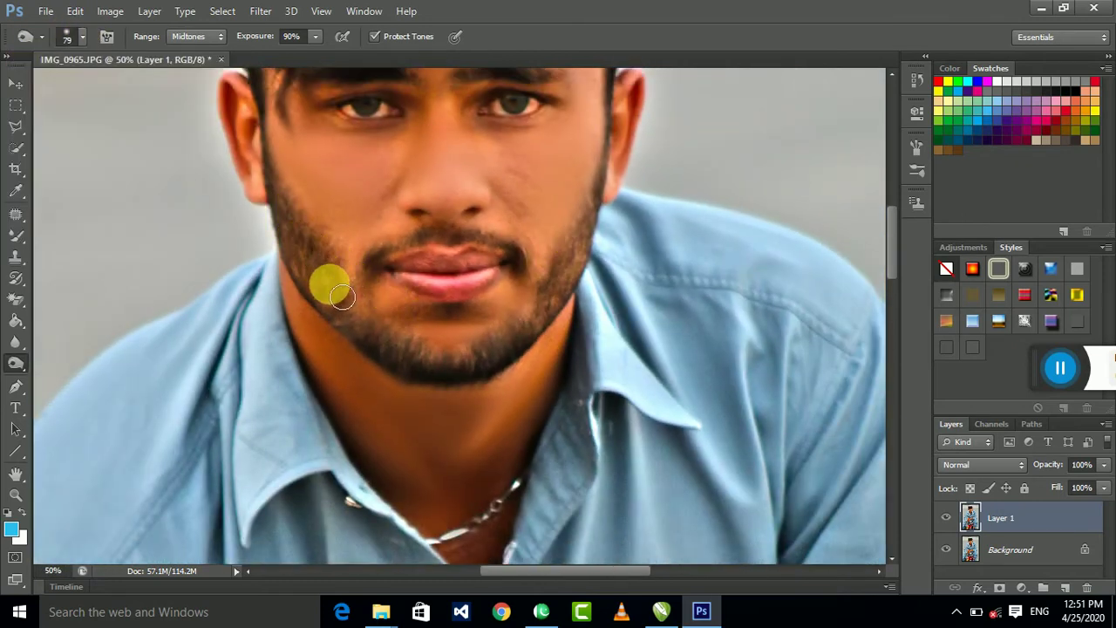
pyautogui.rightClick(18, 363)
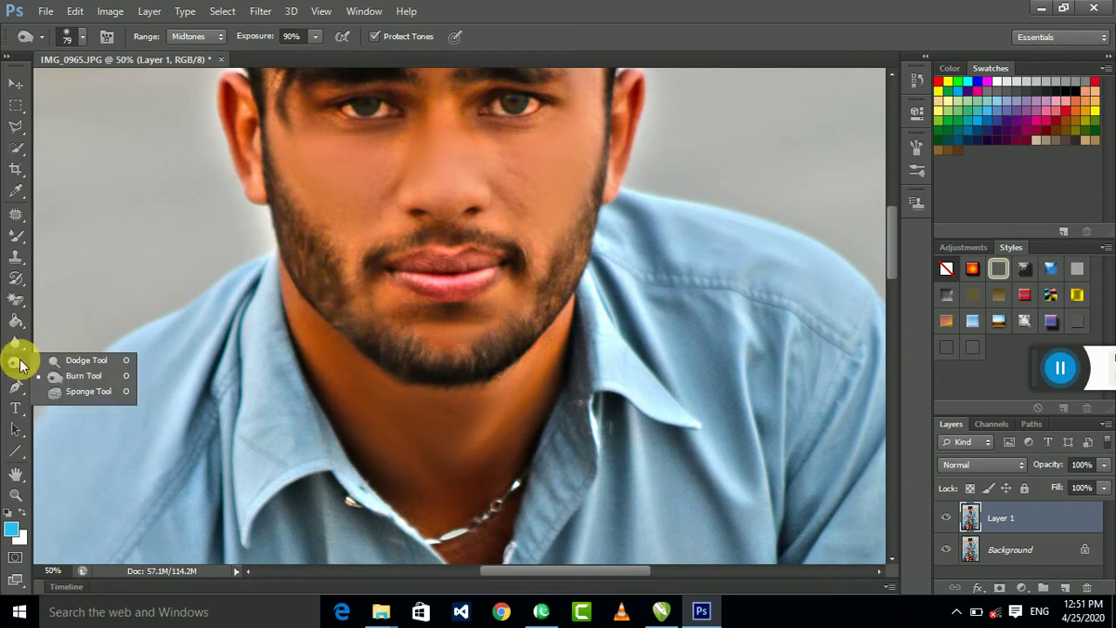
pyautogui.click(98, 382)
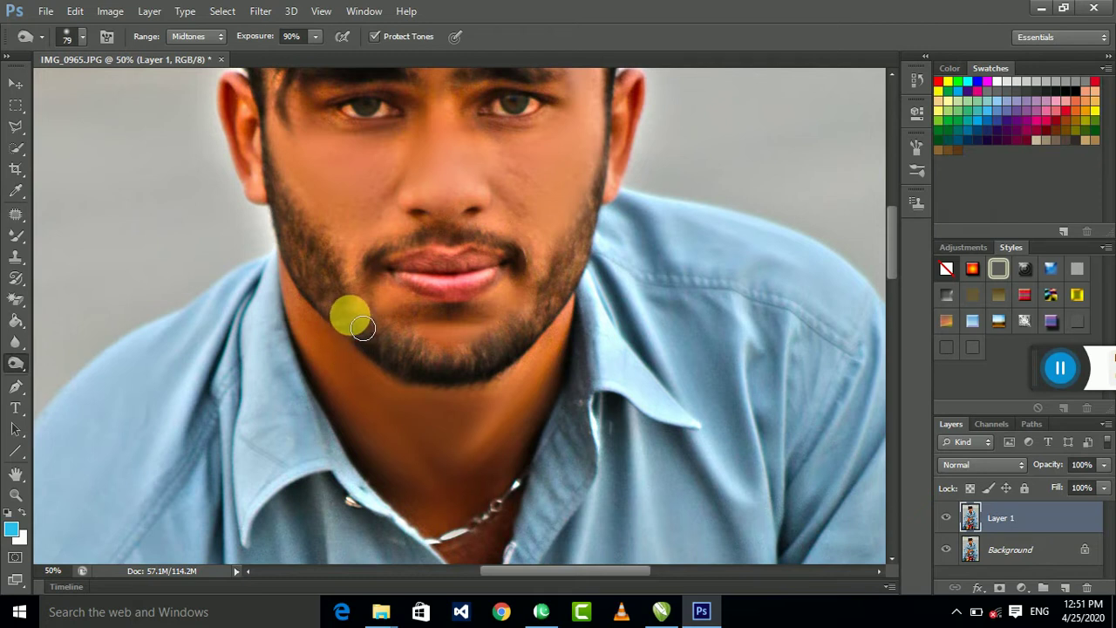
pyautogui.moveTo(521, 354); pyautogui.dragTo(600, 237)
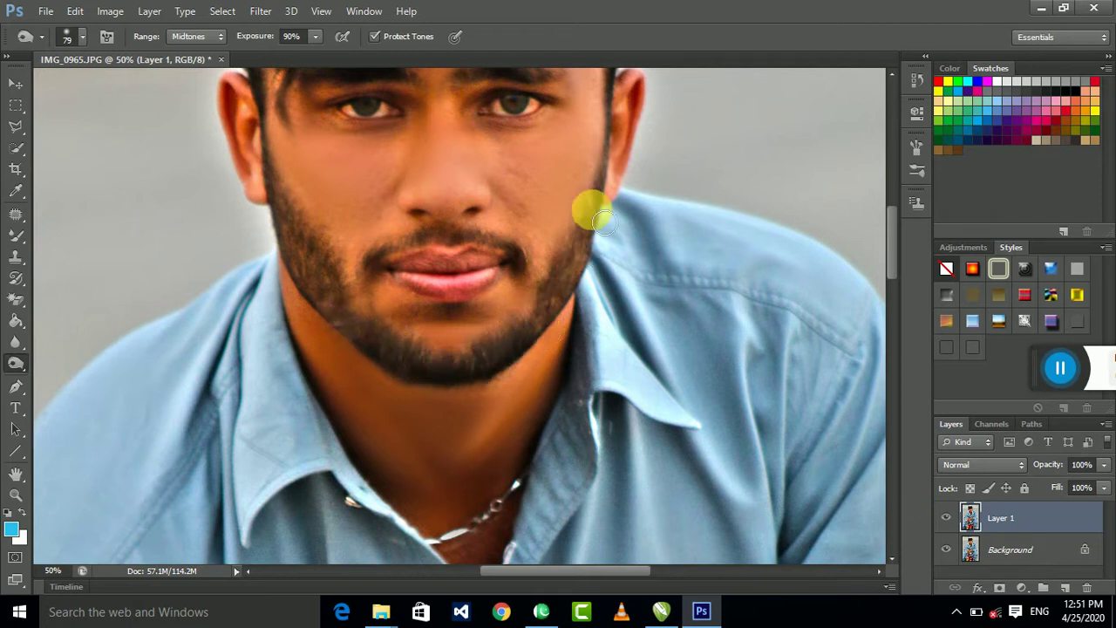
pyautogui.hotkey('ctrl', '-')
pyautogui.hotkey('ctrl', '-')
pyautogui.hotkey('ctrl', '-')
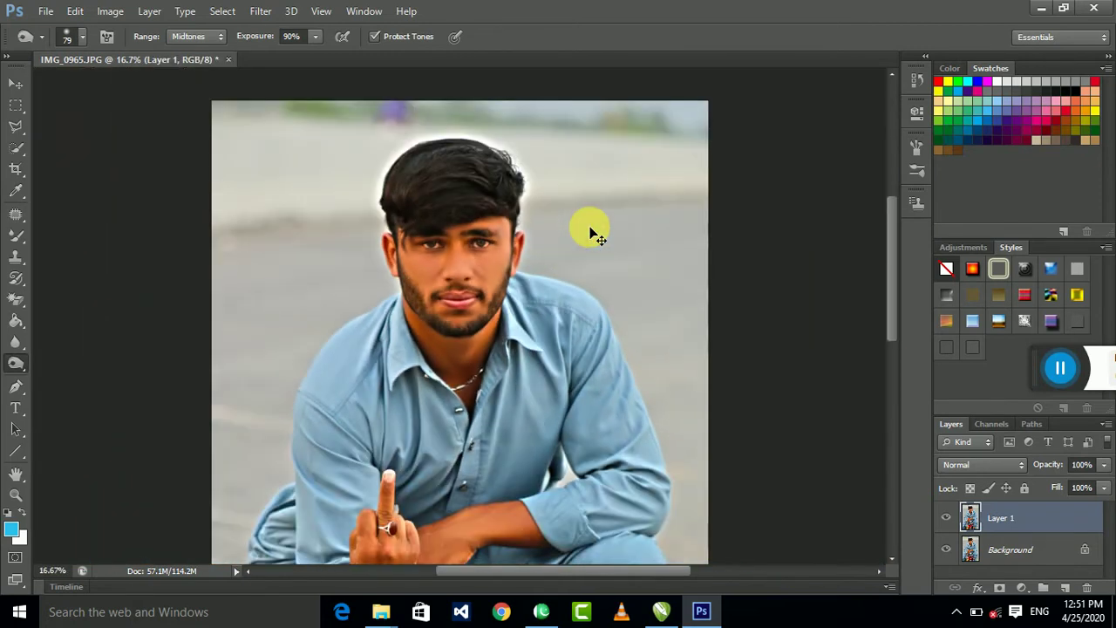
# Lighten the top of the hair with a 236 px Dodge brush
pyautogui.hotkey('ctrl', '+')
pyautogui.hotkey('ctrl', '+')
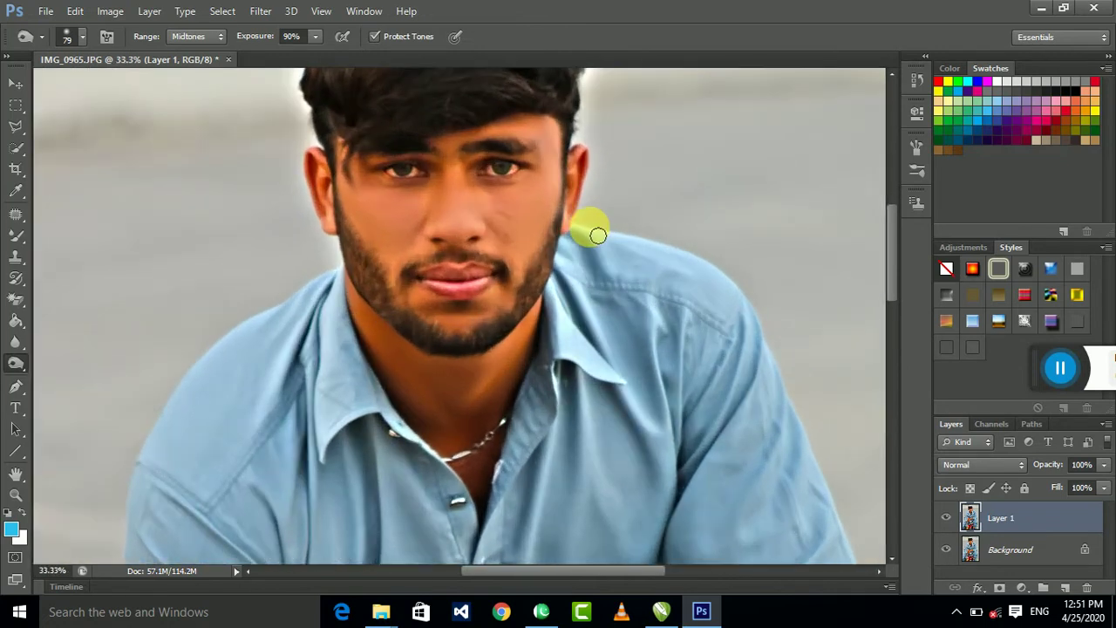
pyautogui.scroll(2, 496, 279)
pyautogui.scroll(1, 297, 209)
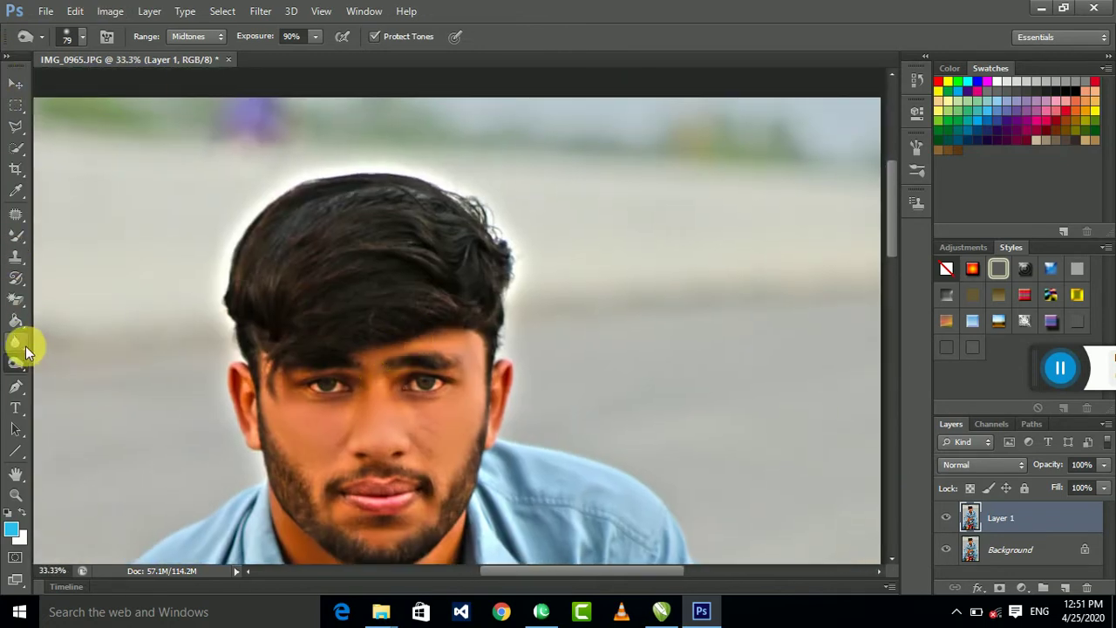
pyautogui.rightClick(9, 368)
pyautogui.click(61, 363)
pyautogui.click(82, 38)
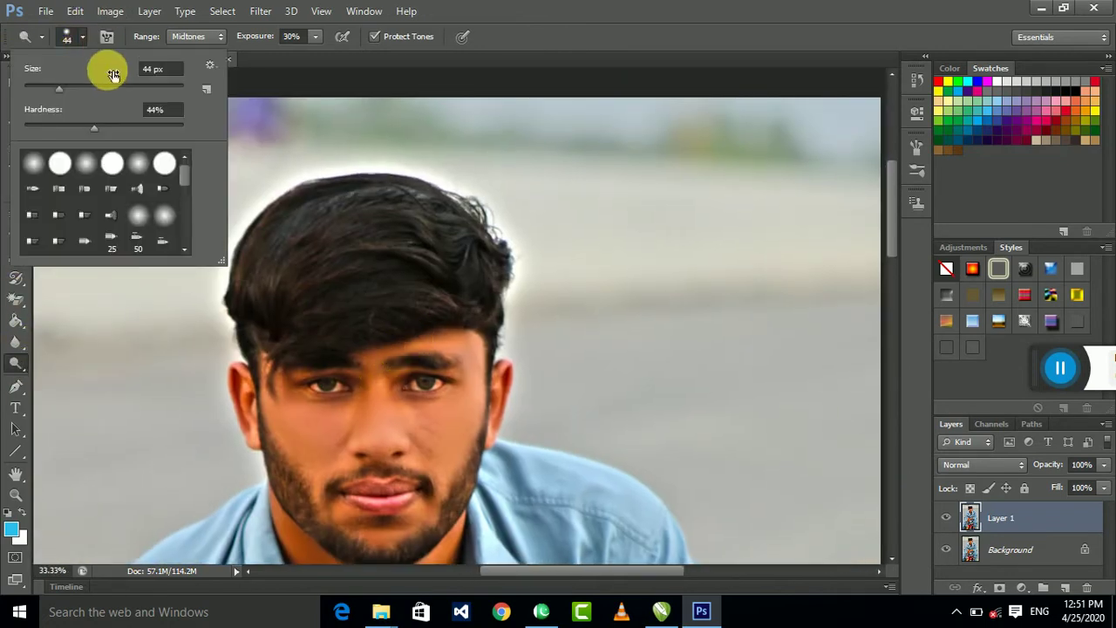
pyautogui.moveTo(108, 89); pyautogui.dragTo(133, 88)
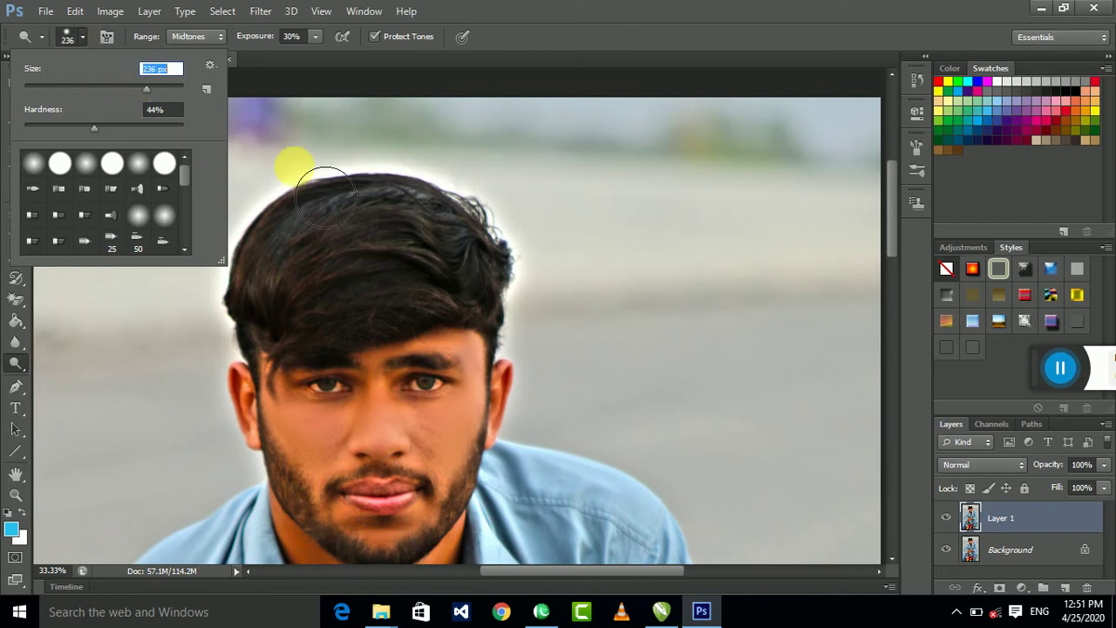
pyautogui.click(293, 167)
pyautogui.moveTo(376, 280)
pyautogui.mouseDown()
pyautogui.moveTo(442, 305)
pyautogui.moveTo(418, 304)
pyautogui.mouseUp()
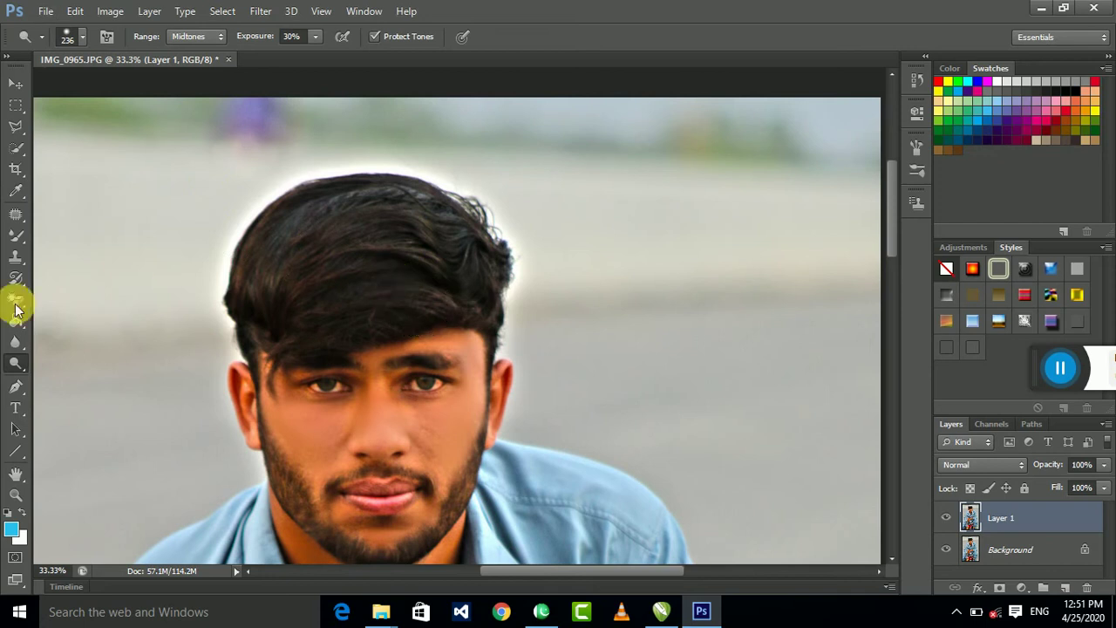
# Switch back to Burn at 201 px and darken the man's hair
pyautogui.moveTo(14, 363); pyautogui.dragTo(96, 377)
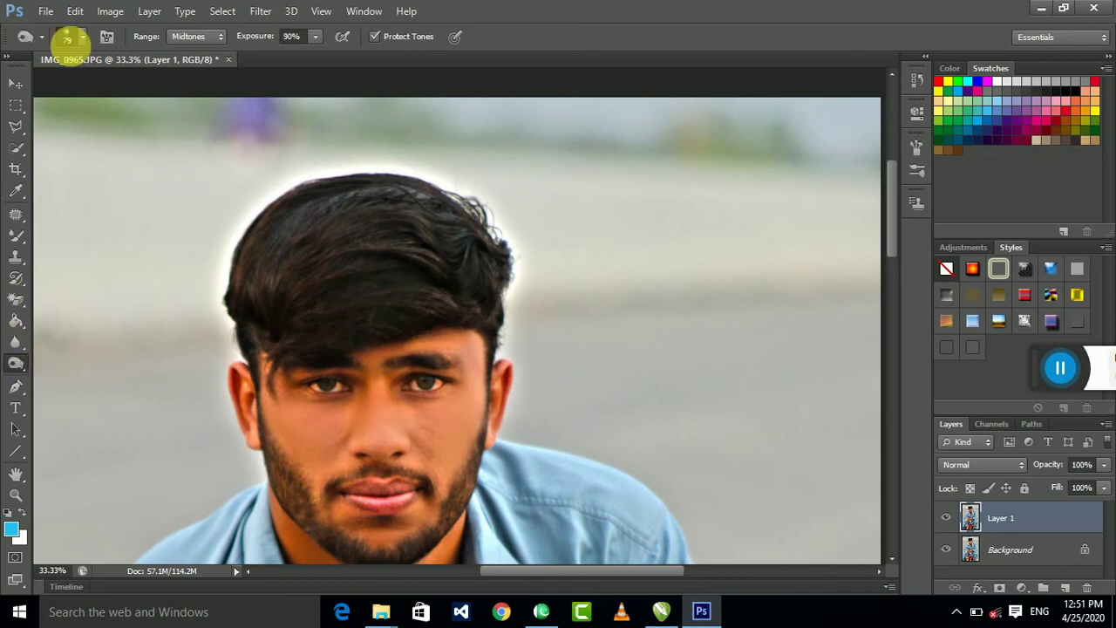
pyautogui.click(73, 32)
pyautogui.click(162, 152)
pyautogui.click(88, 41)
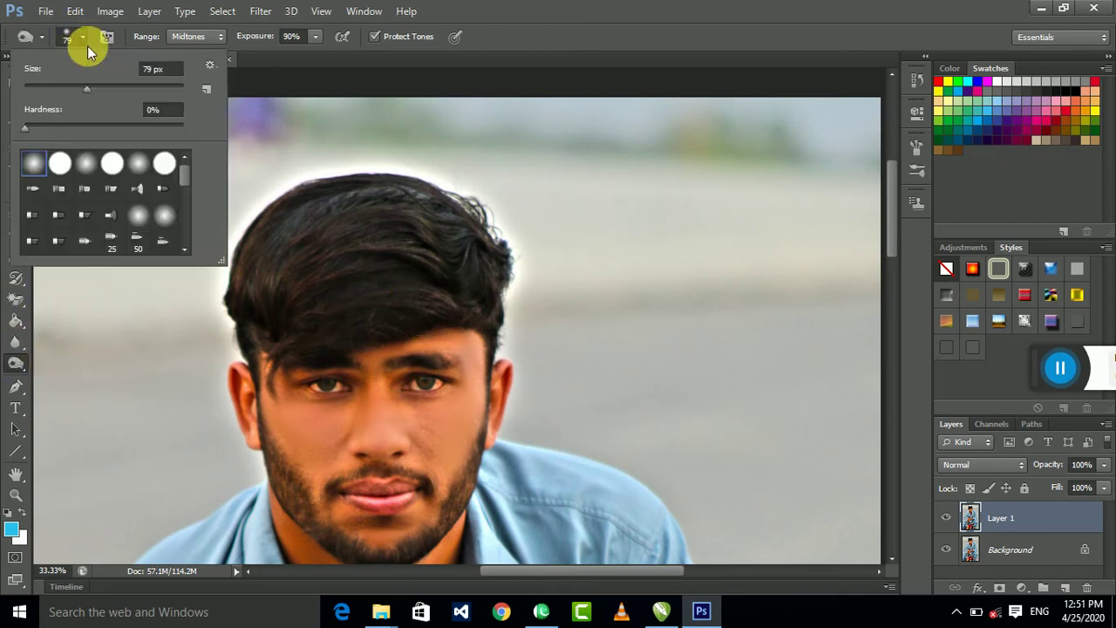
pyautogui.click(370, 292)
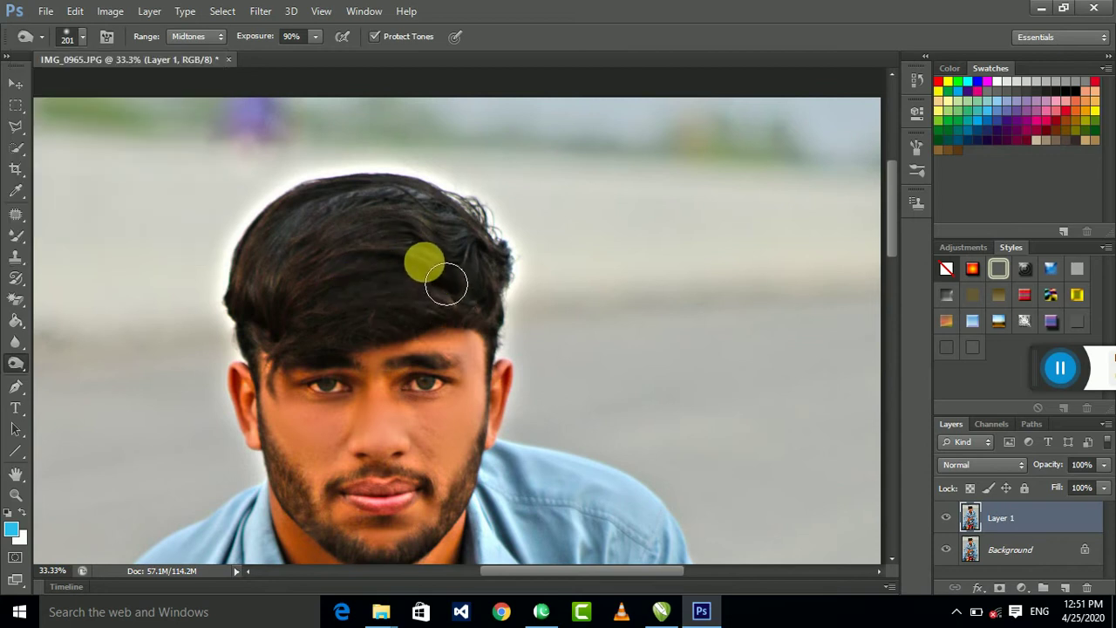
pyautogui.moveTo(318, 294)
pyautogui.mouseDown()
pyautogui.moveTo(323, 262)
pyautogui.moveTo(281, 316)
pyautogui.moveTo(386, 262)
pyautogui.moveTo(384, 214)
pyautogui.moveTo(459, 299)
pyautogui.moveTo(304, 348)
pyautogui.moveTo(275, 307)
pyautogui.moveTo(354, 277)
pyautogui.mouseUp()
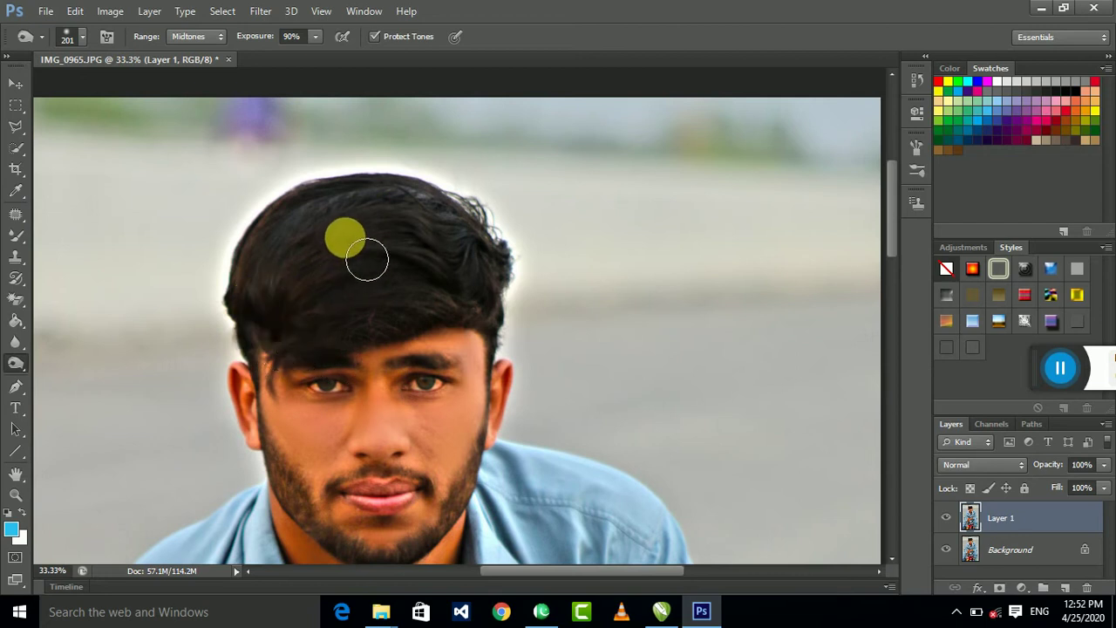
# Zoom out to the whole portrait and toggle Layer 1 visibility to compare before and after
pyautogui.hotkey('ctrl', '-')
pyautogui.hotkey('ctrl', '-')
pyautogui.hotkey('ctrl', '-')
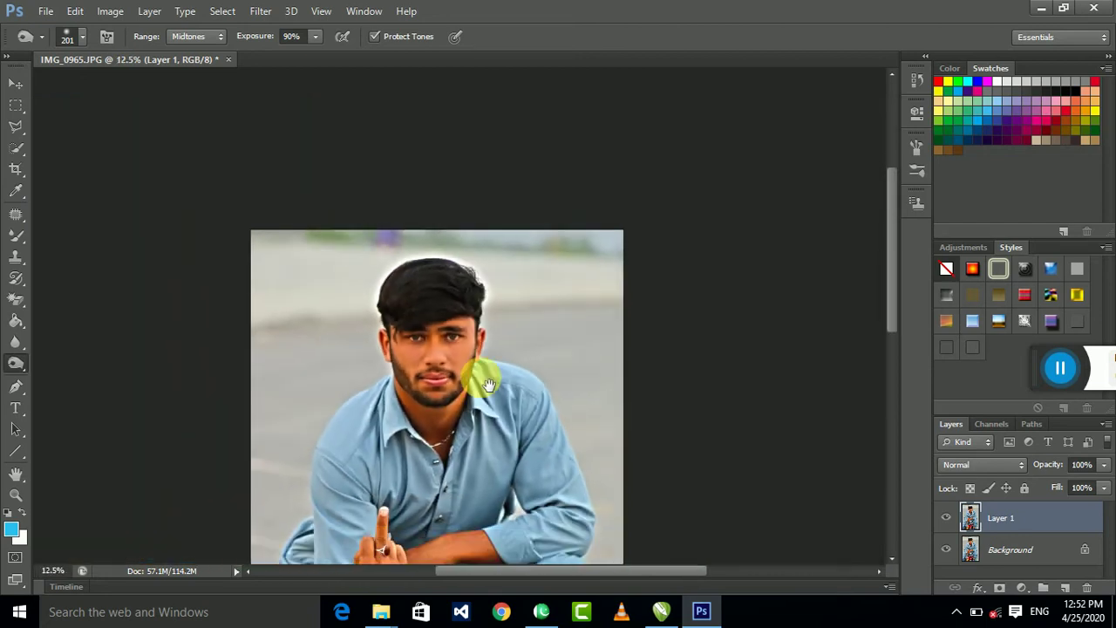
pyautogui.moveTo(488, 384); pyautogui.dragTo(490, 230)
pyautogui.click(950, 519)
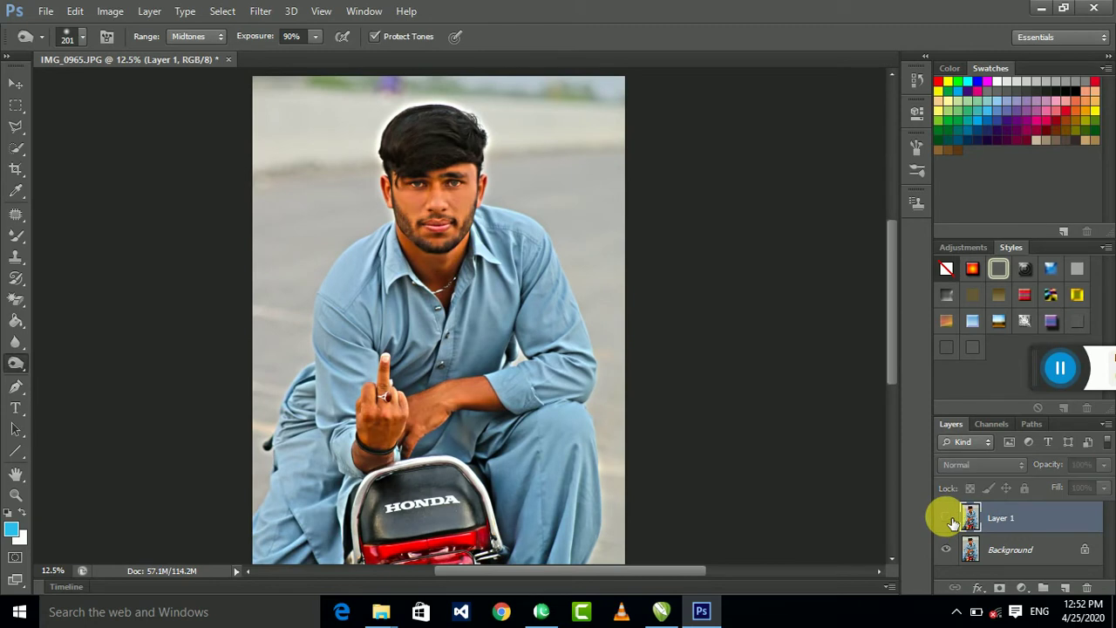
pyautogui.click(950, 520)
pyautogui.click(950, 519)
# Show Layer 1 again, zoom out to fit, and start a Polygonal Lasso outline near the lower left
pyautogui.click(950, 520)
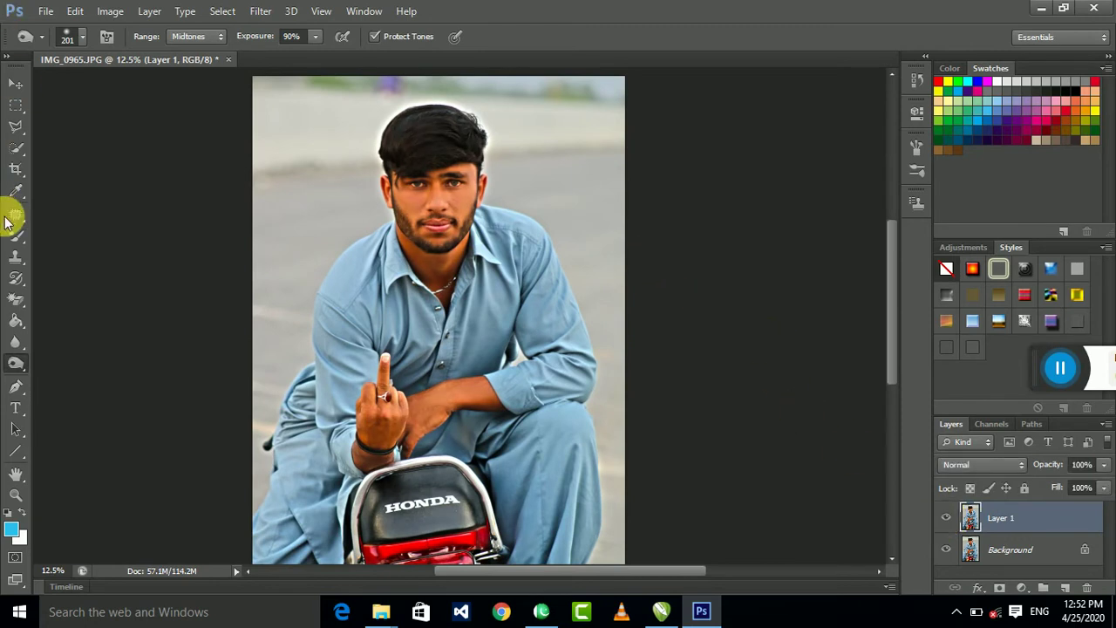
pyautogui.moveTo(16, 234); pyautogui.dragTo(92, 288)
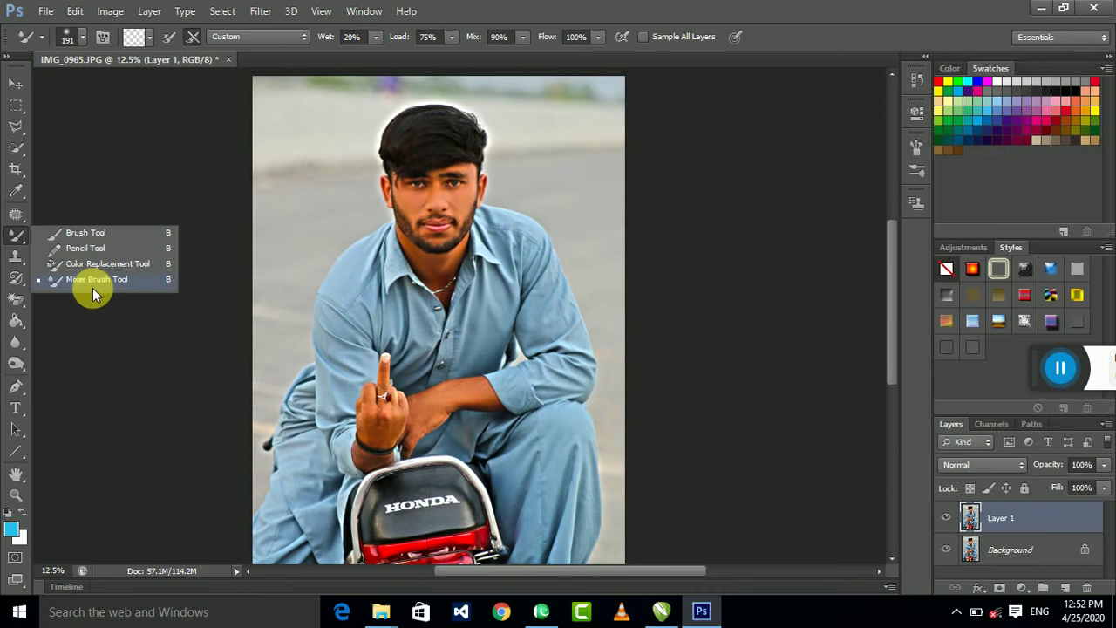
pyautogui.click(16, 83)
pyautogui.hotkey('ctrl', '-')
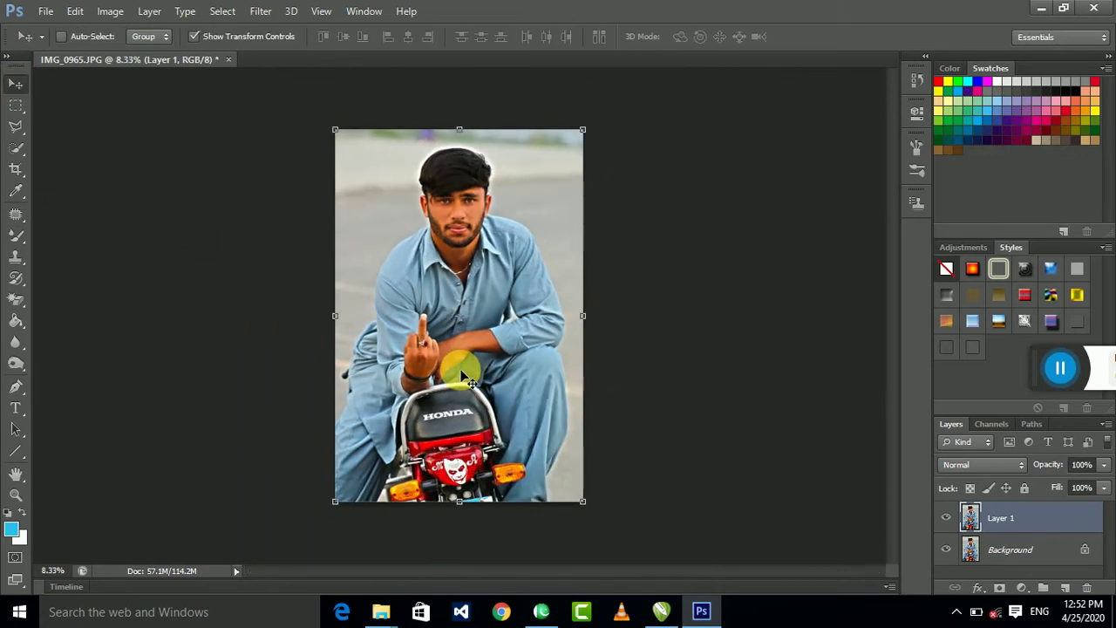
pyautogui.moveTo(16, 126); pyautogui.dragTo(84, 153)
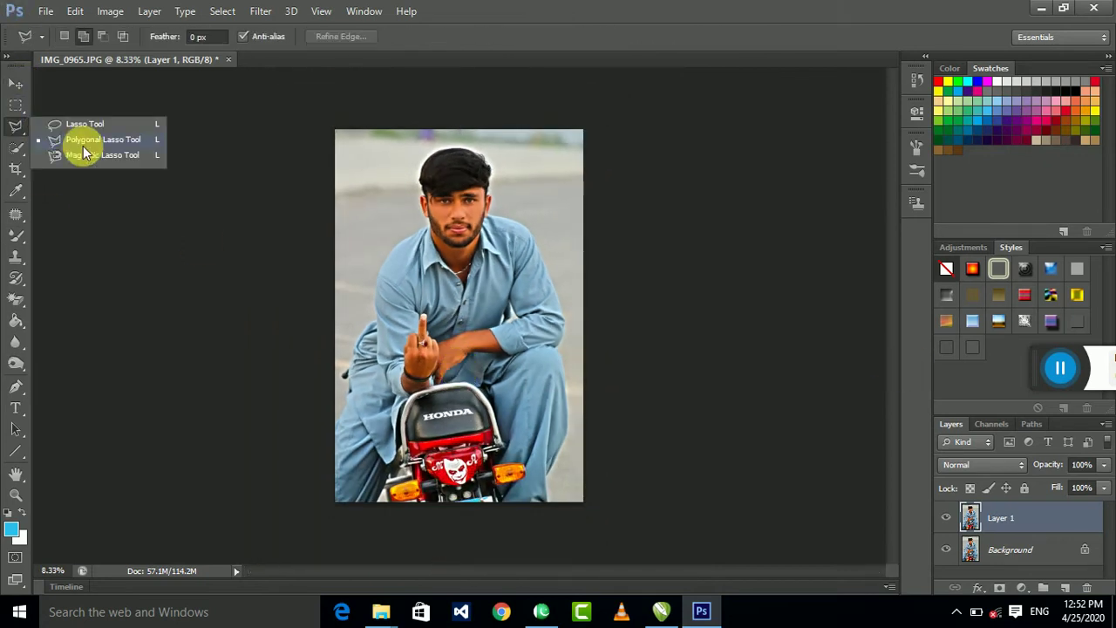
pyautogui.click(259, 465)
pyautogui.click(307, 521)
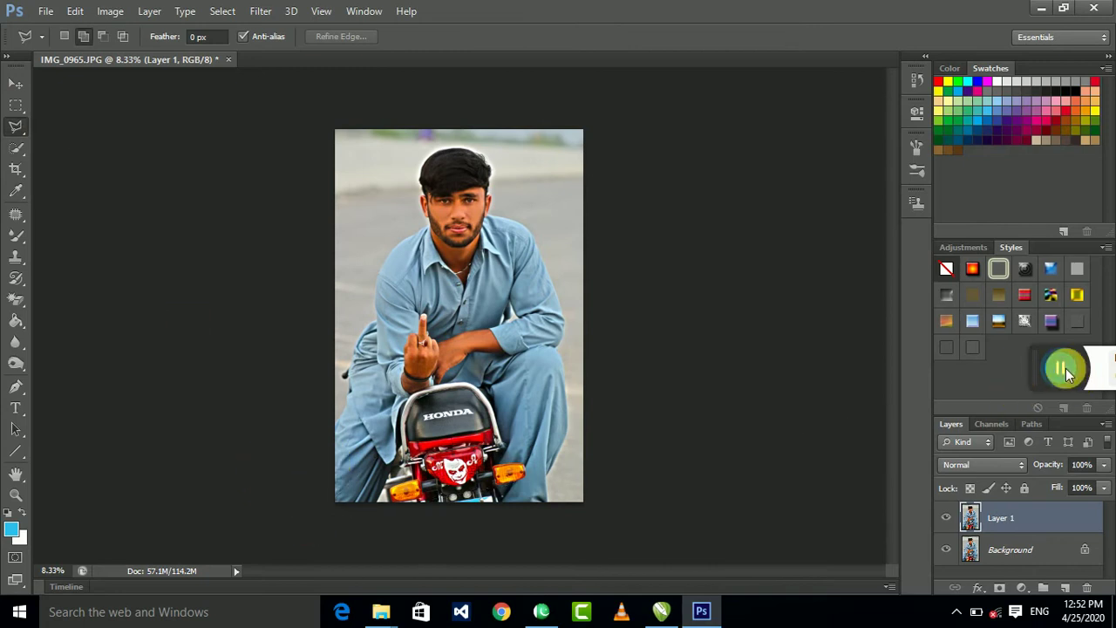
pyautogui.moveTo(1064, 371); pyautogui.dragTo(434, 543)
pyautogui.moveTo(386, 515); pyautogui.dragTo(1018, 366)
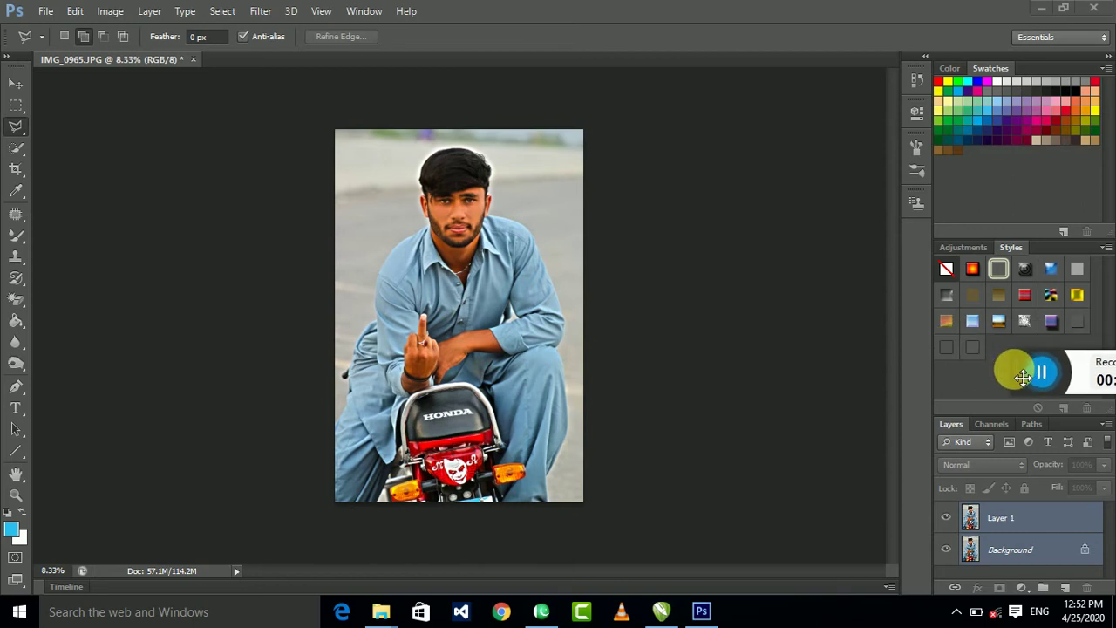
# Select Layer 1 and Background together and merge them into one layer
pyautogui.click(994, 520)
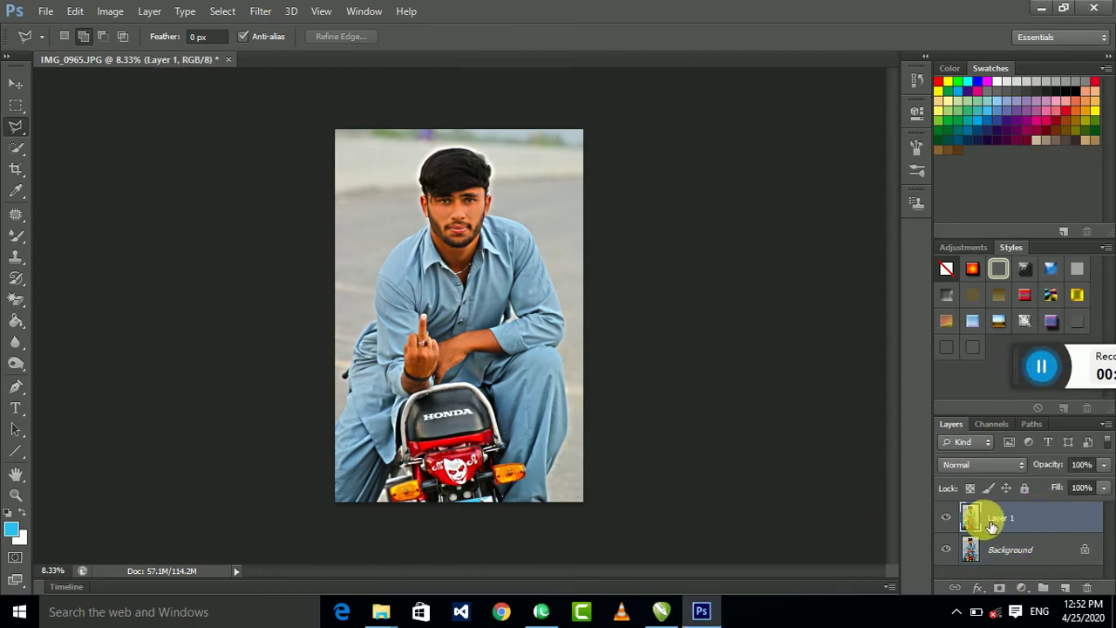
pyautogui.keyDown('ctrl'); pyautogui.click(1022, 554); pyautogui.keyUp('ctrl')
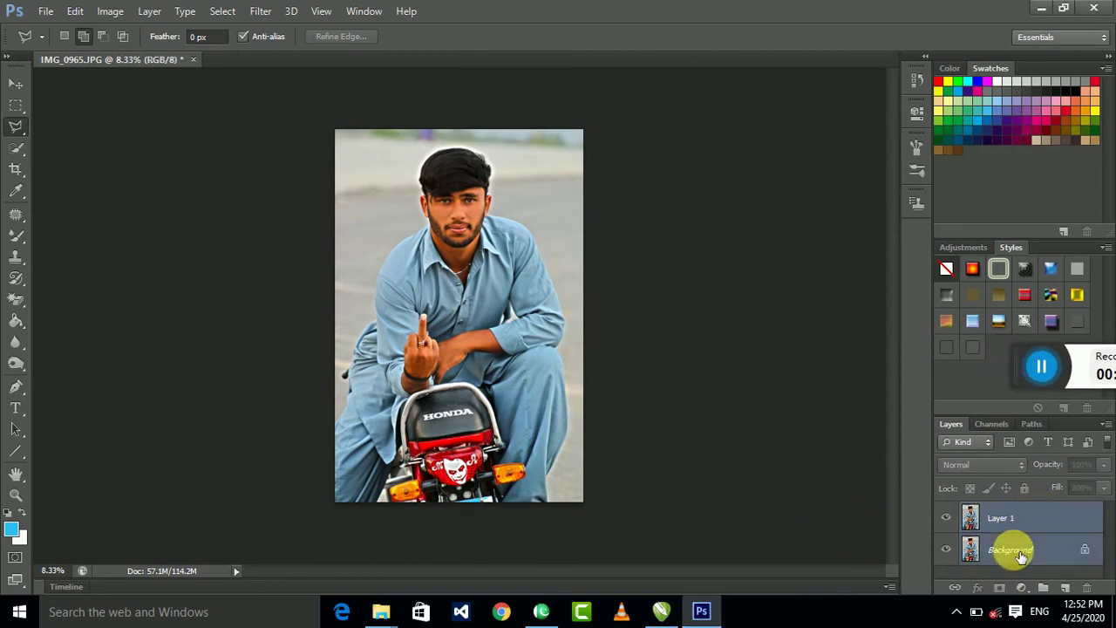
pyautogui.rightClick(1022, 554)
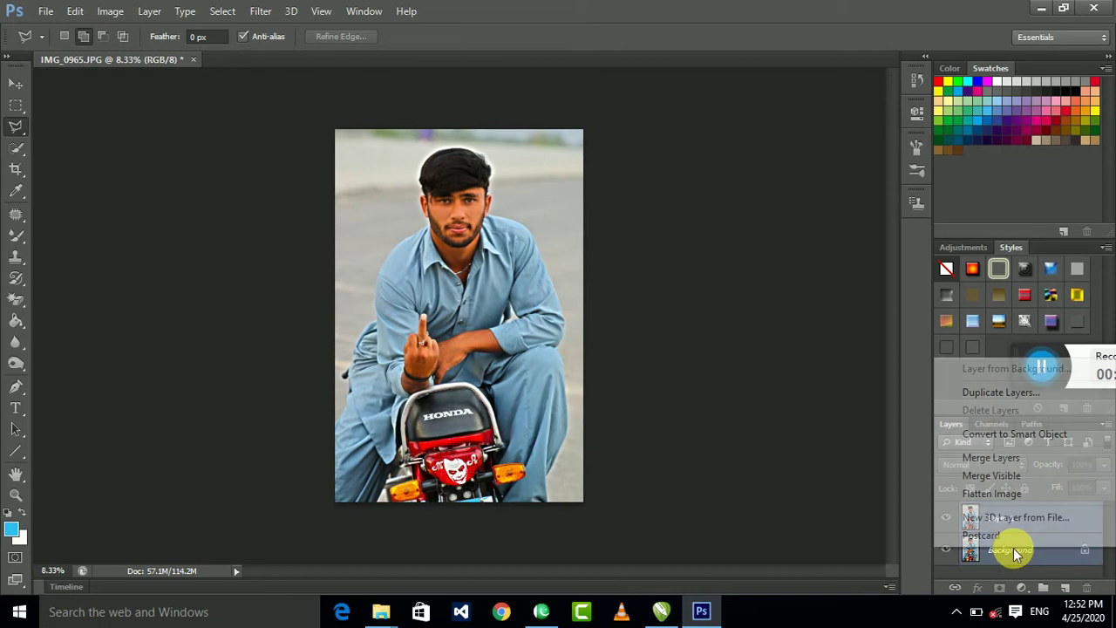
pyautogui.click(1011, 459)
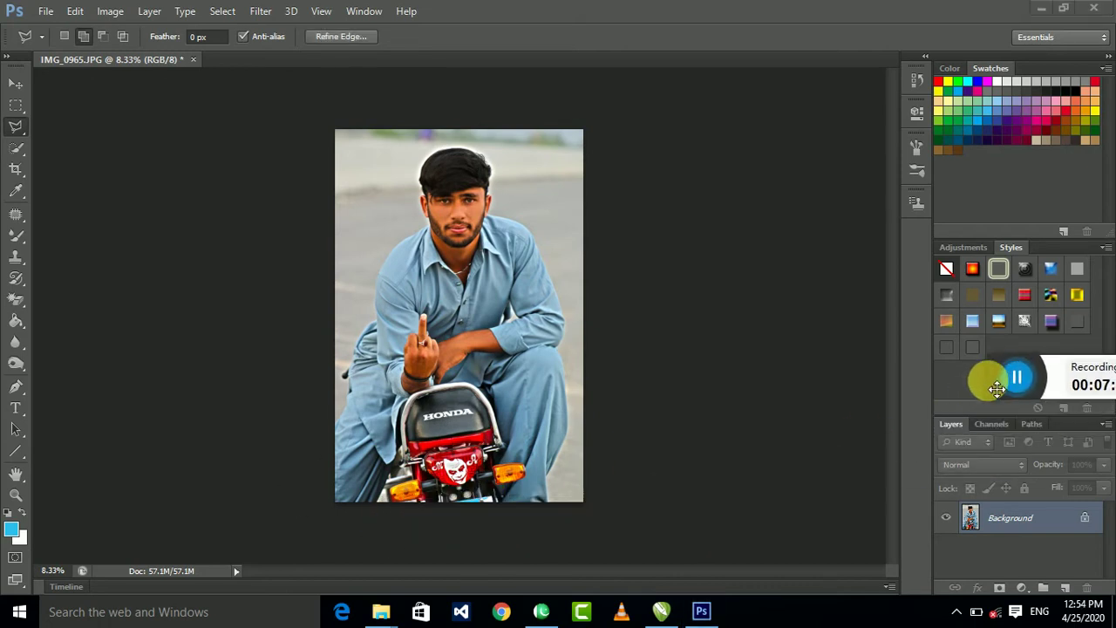
# Select everything around the man and motorbike and fill it with white
pyautogui.moveTo(389, 527); pyautogui.dragTo(1015, 379)
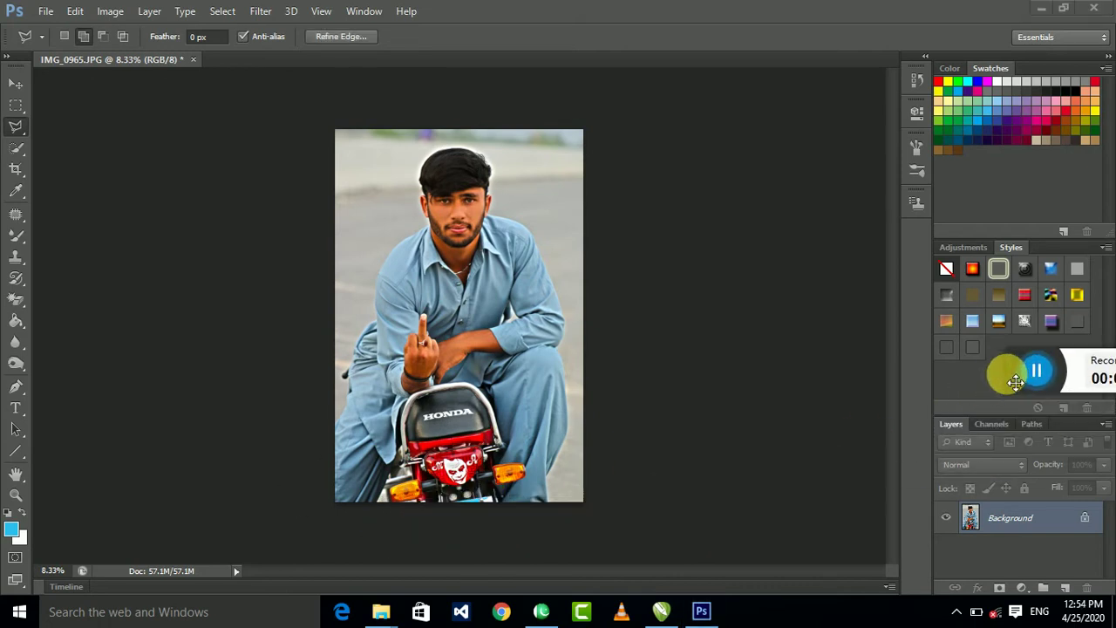
pyautogui.rightClick(16, 126)
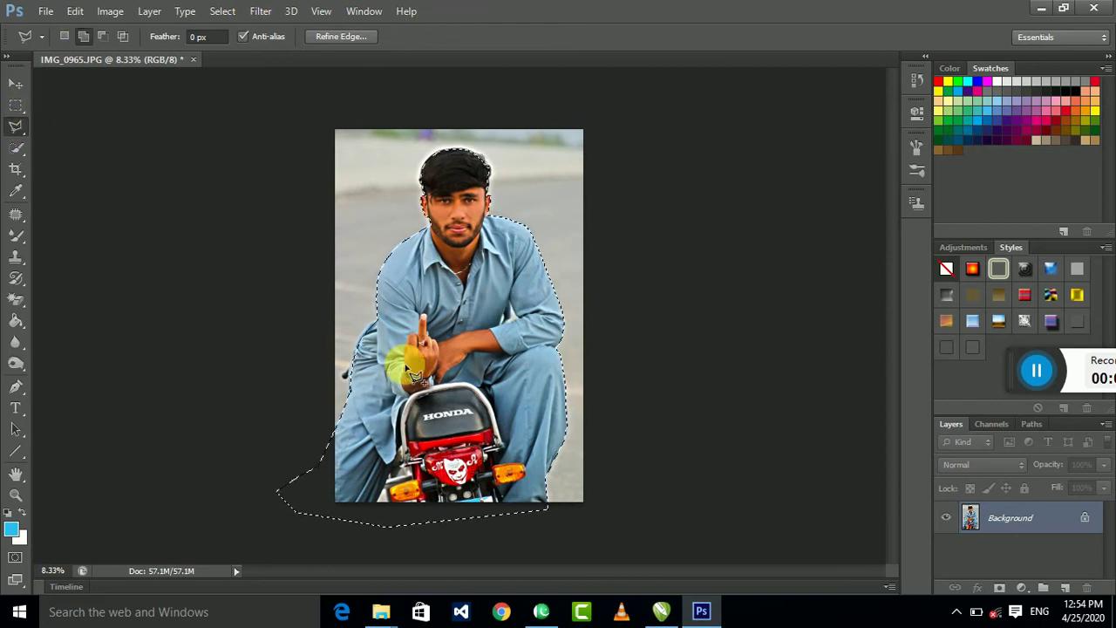
pyautogui.rightClick(422, 251)
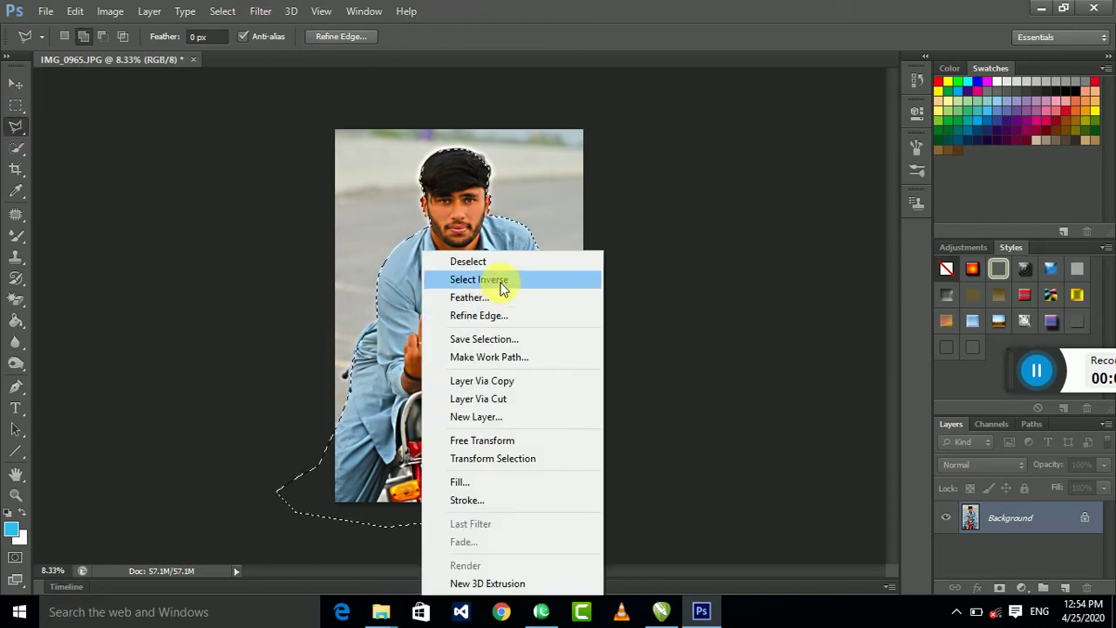
pyautogui.click(503, 279)
pyautogui.press('i')
pyautogui.press('Delete')
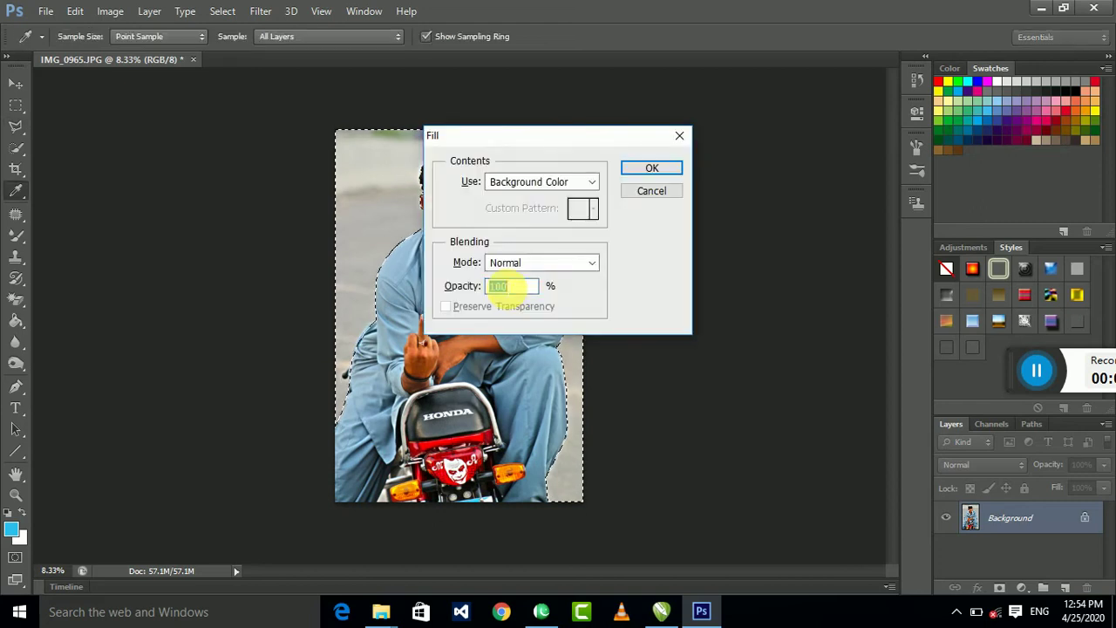
pyautogui.click(667, 175)
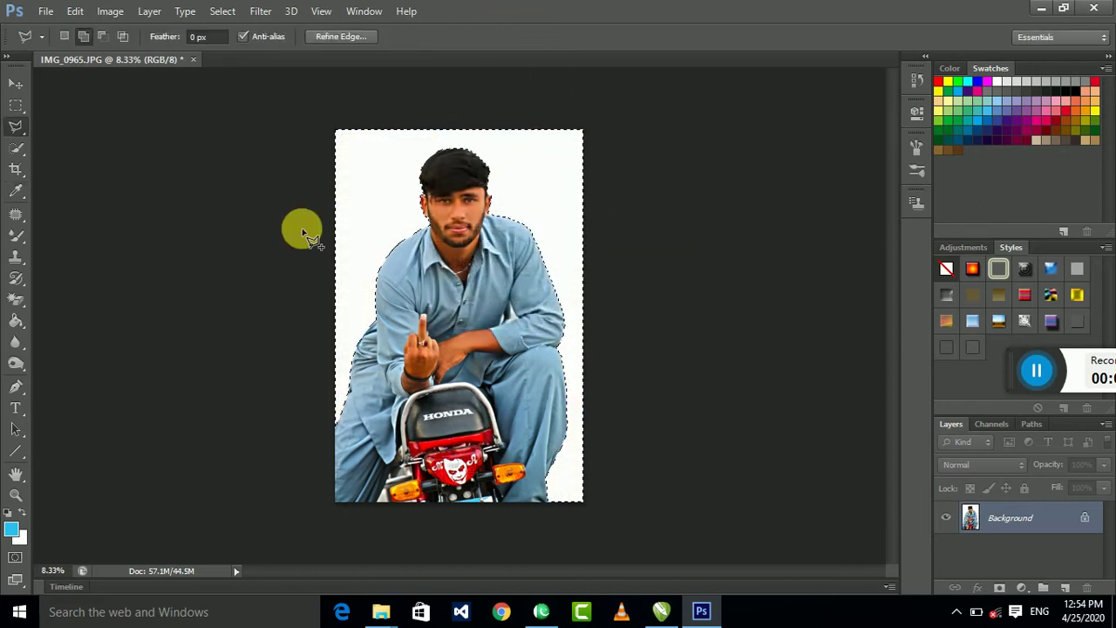
# Remove the white backdrop with the Magic Eraser Tool, leaving the subject on transparency
pyautogui.rightClick(15, 299)
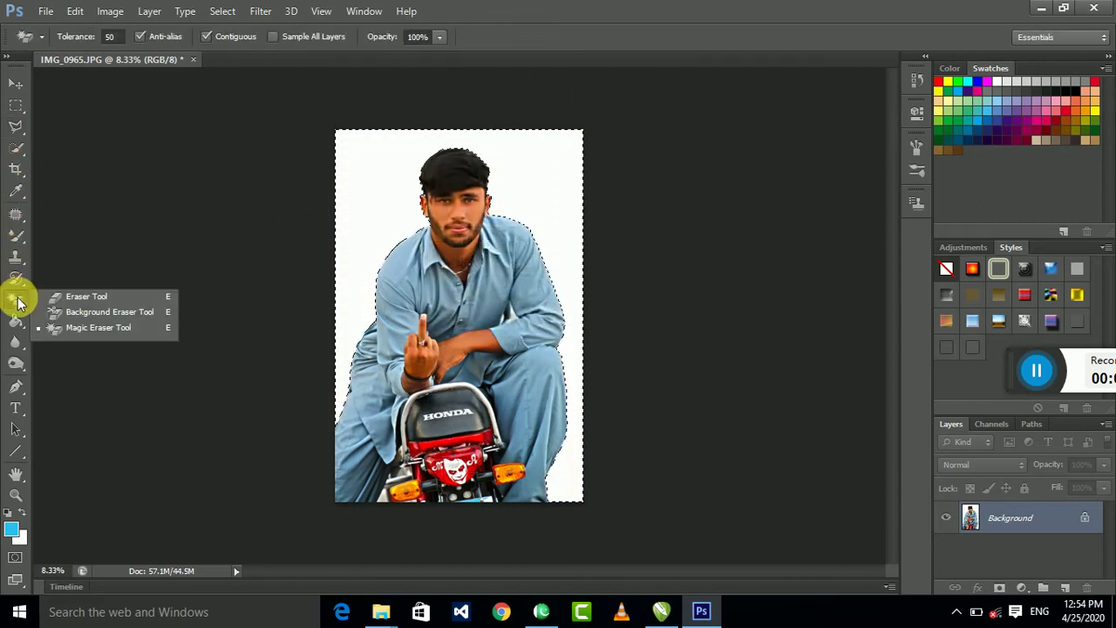
pyautogui.click(88, 332)
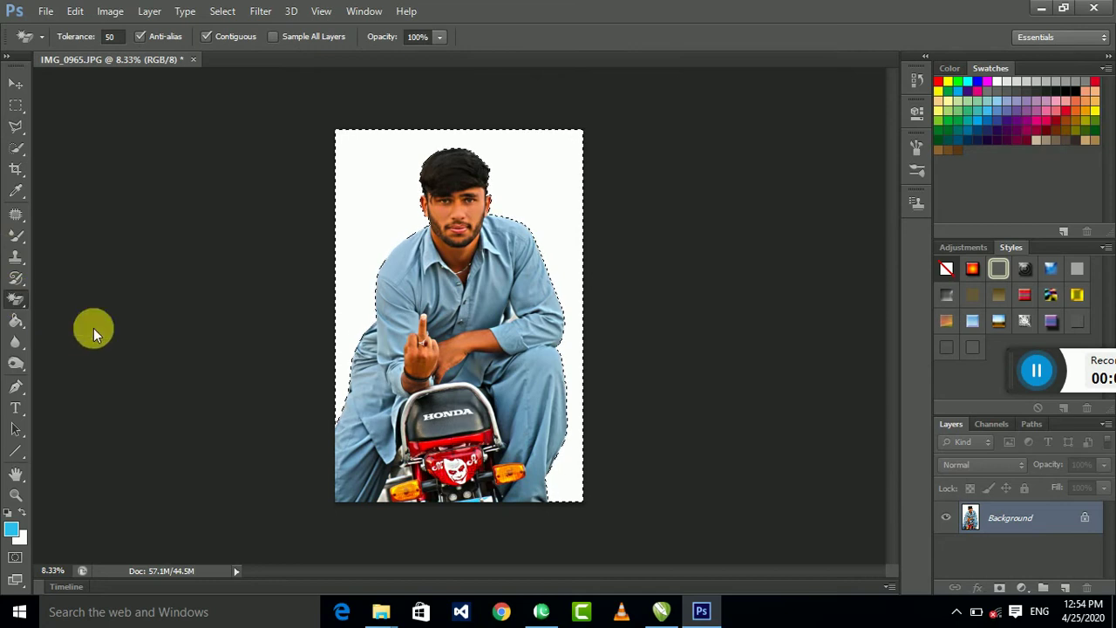
pyautogui.click(511, 208)
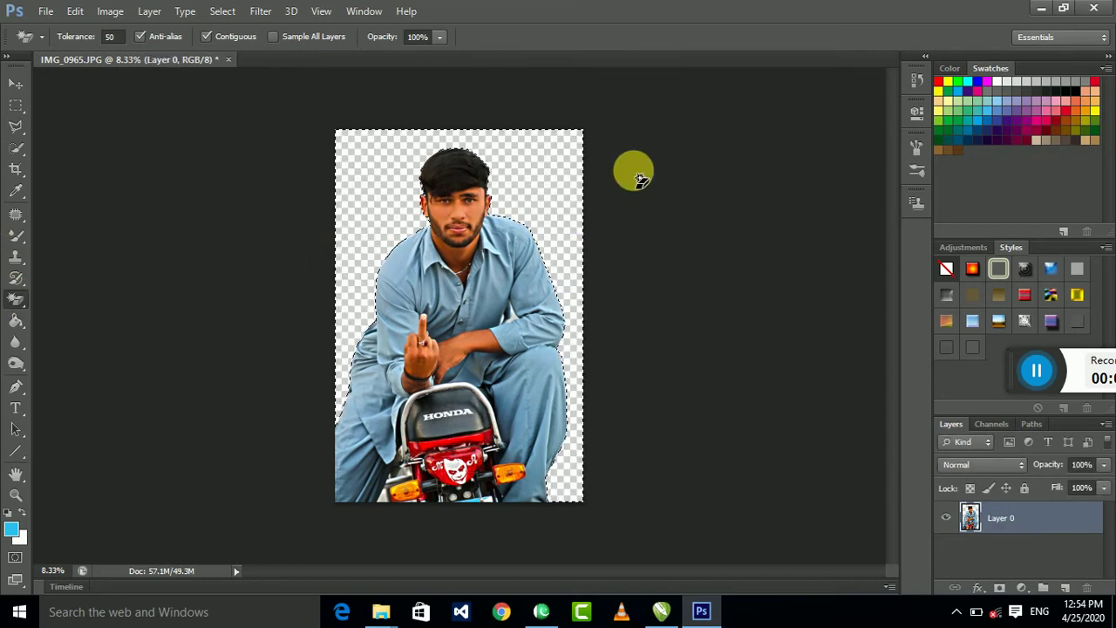
pyautogui.hotkey('ctrl', 'shift', 's')
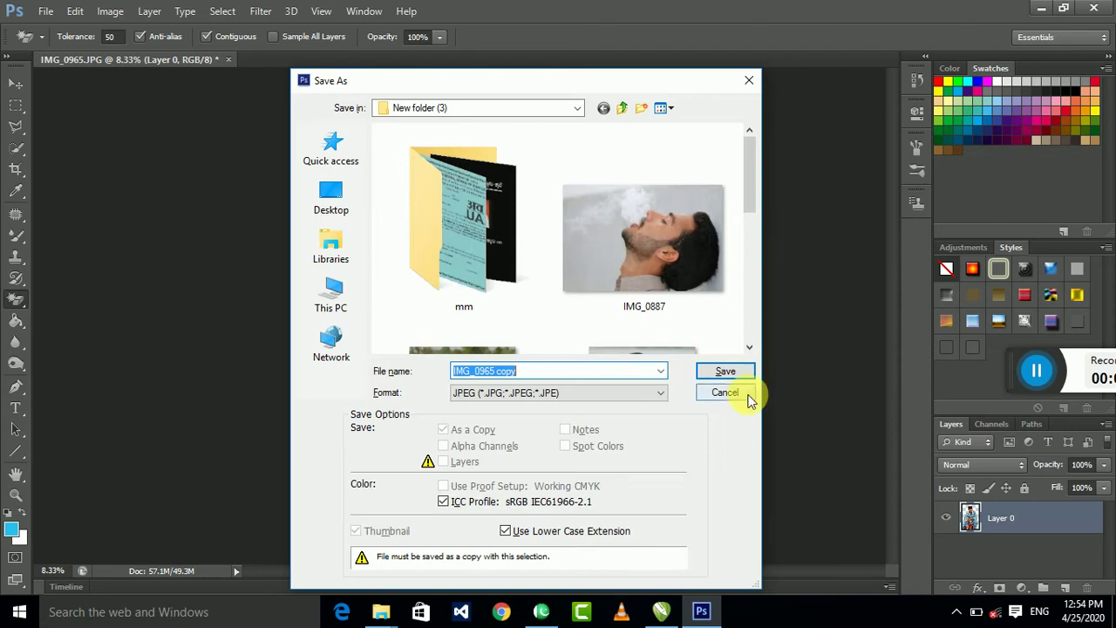
pyautogui.click(724, 392)
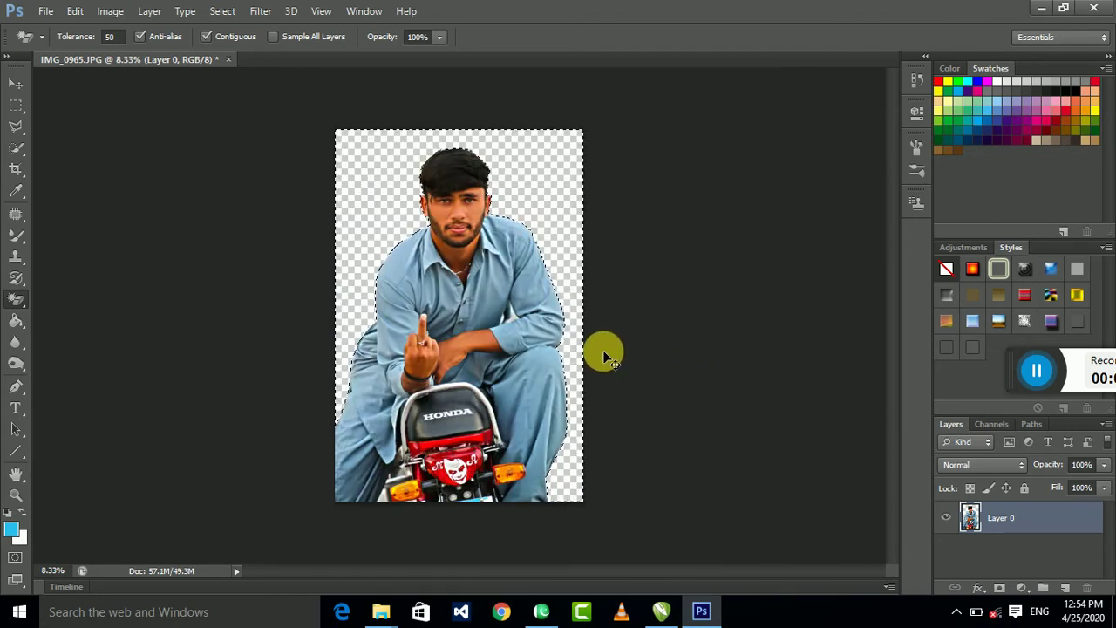
pyautogui.click(16, 105)
pyautogui.click(99, 112)
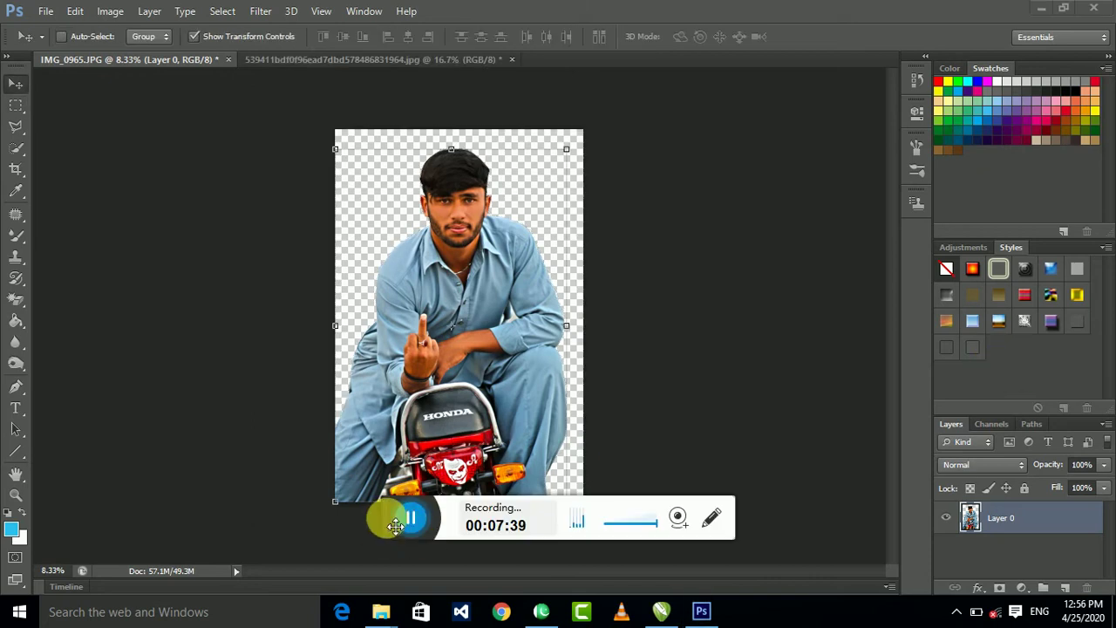
# Bring the sunset railway photo in at 195% and stack the man's Layer 0 above it
pyautogui.moveTo(395, 524); pyautogui.dragTo(797, 468)
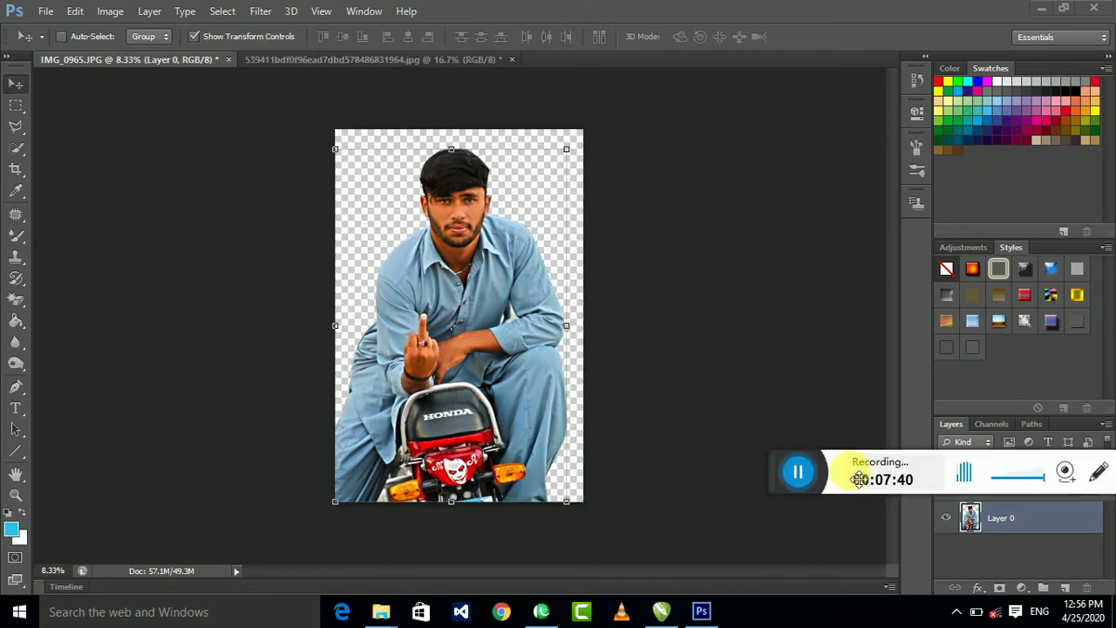
pyautogui.click(395, 61)
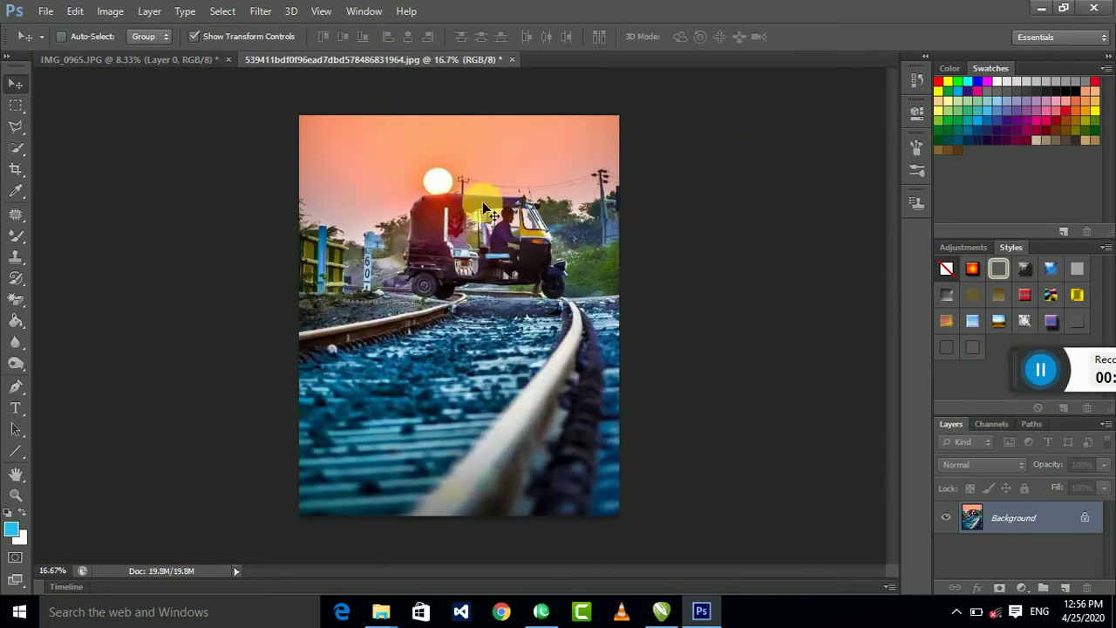
pyautogui.moveTo(348, 170)
pyautogui.mouseDown()
pyautogui.moveTo(155, 67)
pyautogui.moveTo(309, 228)
pyautogui.moveTo(387, 214)
pyautogui.moveTo(377, 206)
pyautogui.mouseUp()
pyautogui.moveTo(499, 332); pyautogui.dragTo(702, 476)
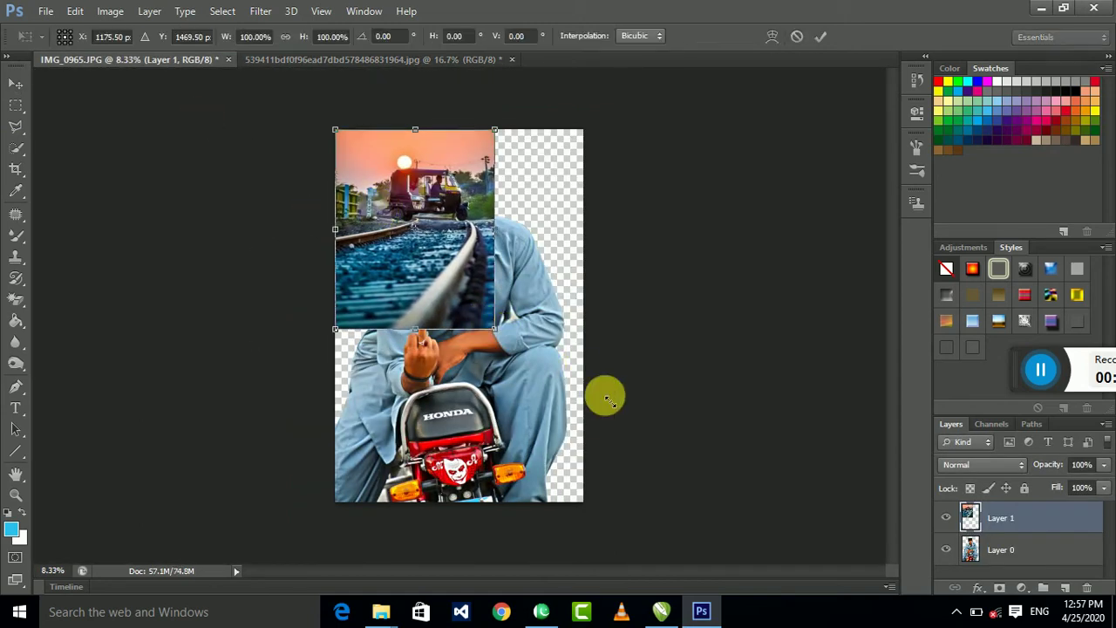
pyautogui.click(15, 84)
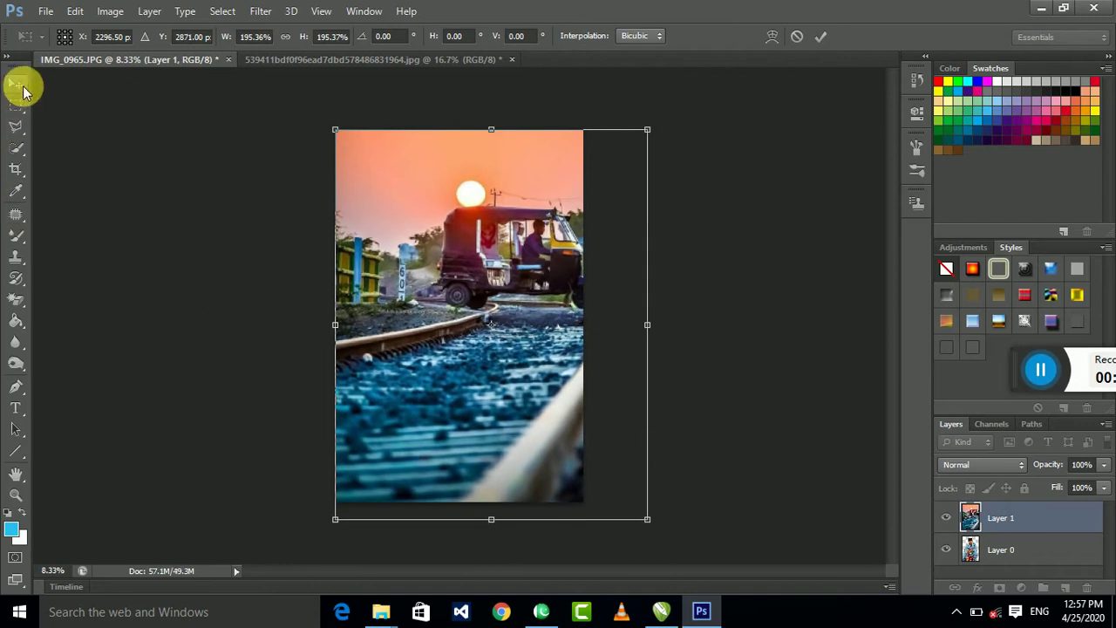
pyautogui.click(495, 238)
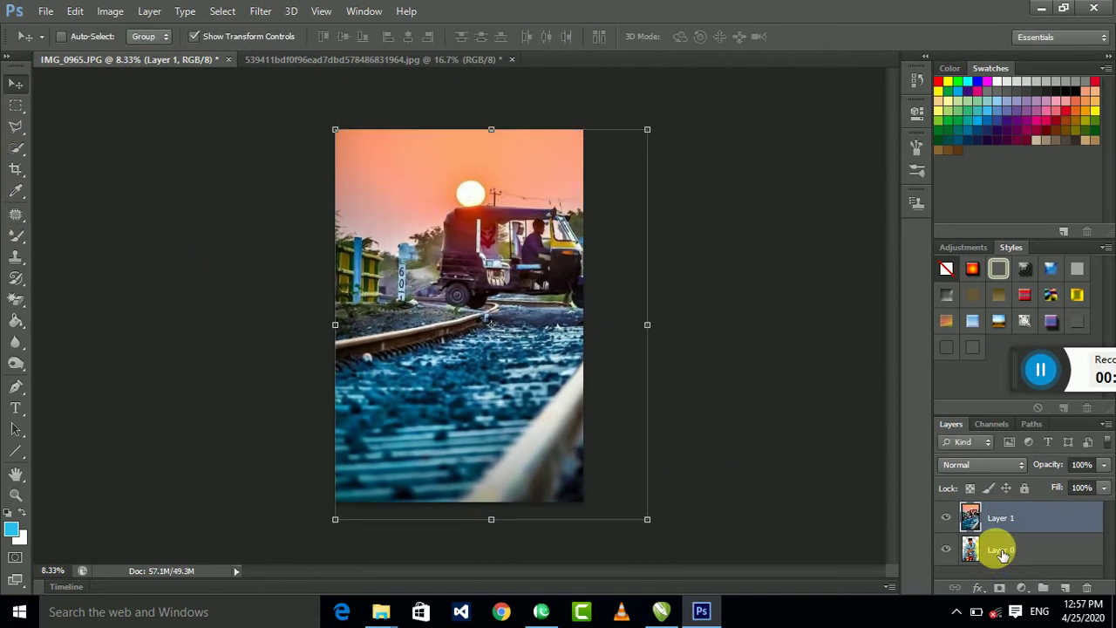
pyautogui.moveTo(1000, 552); pyautogui.dragTo(997, 510)
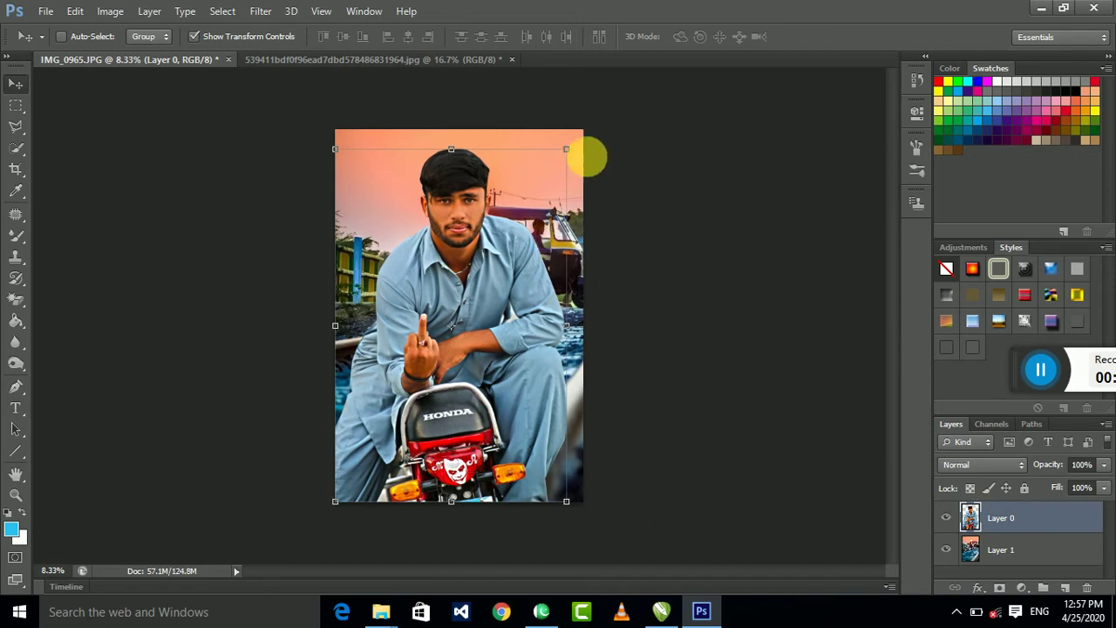
# Blur the railway background on Layer 1 with a 38.7-pixel Gaussian Blur, then reselect Layer 0
pyautogui.click(1003, 547)
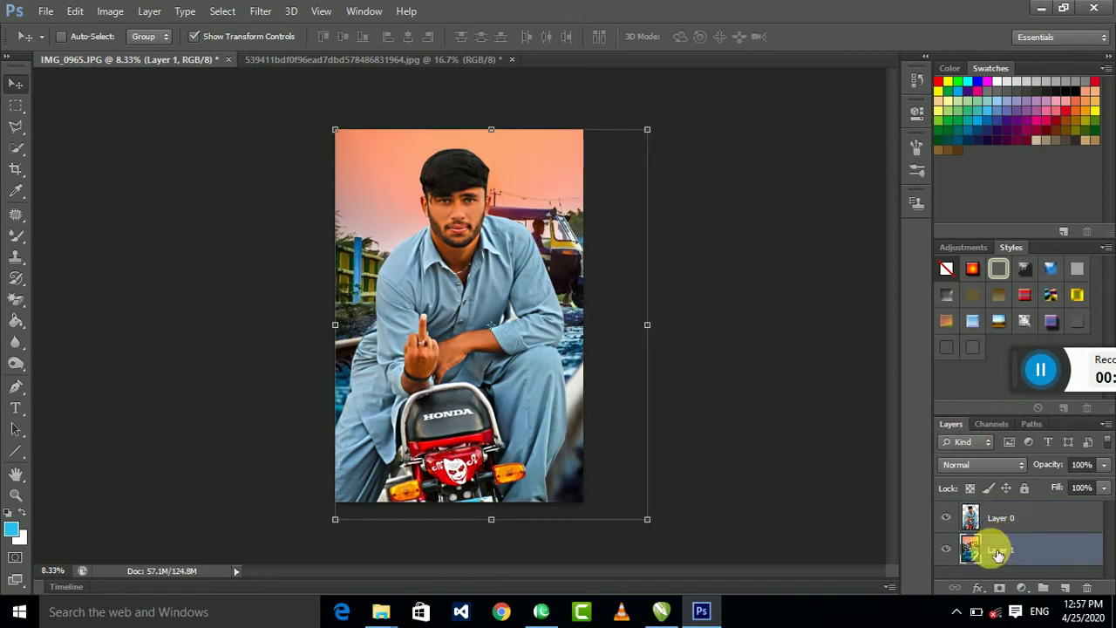
pyautogui.click(260, 11)
pyautogui.moveTo(318, 114)
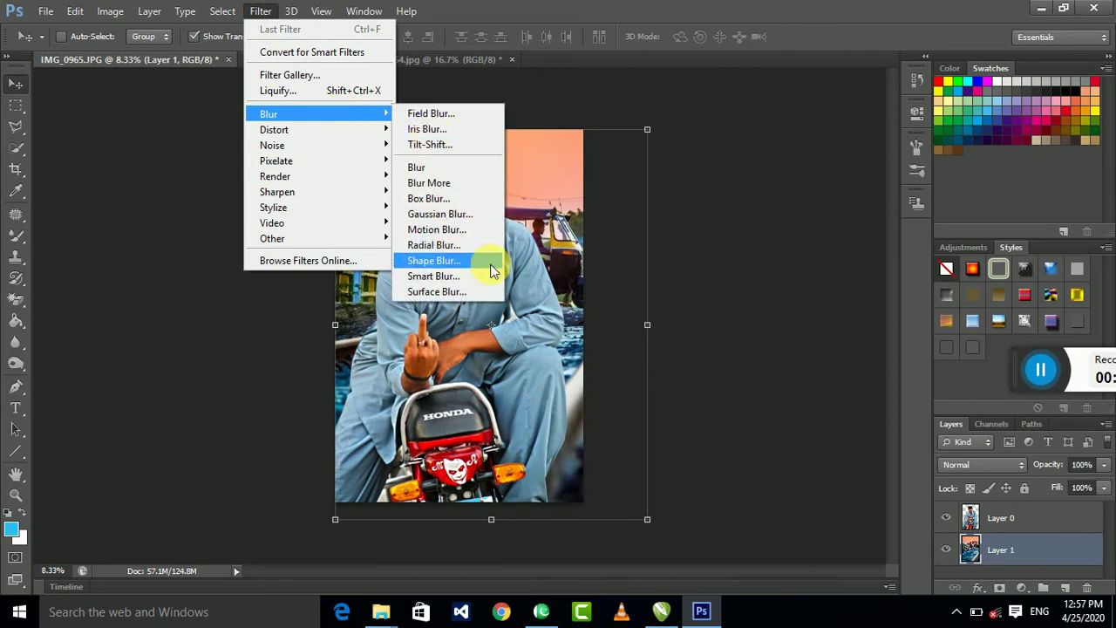
pyautogui.click(470, 215)
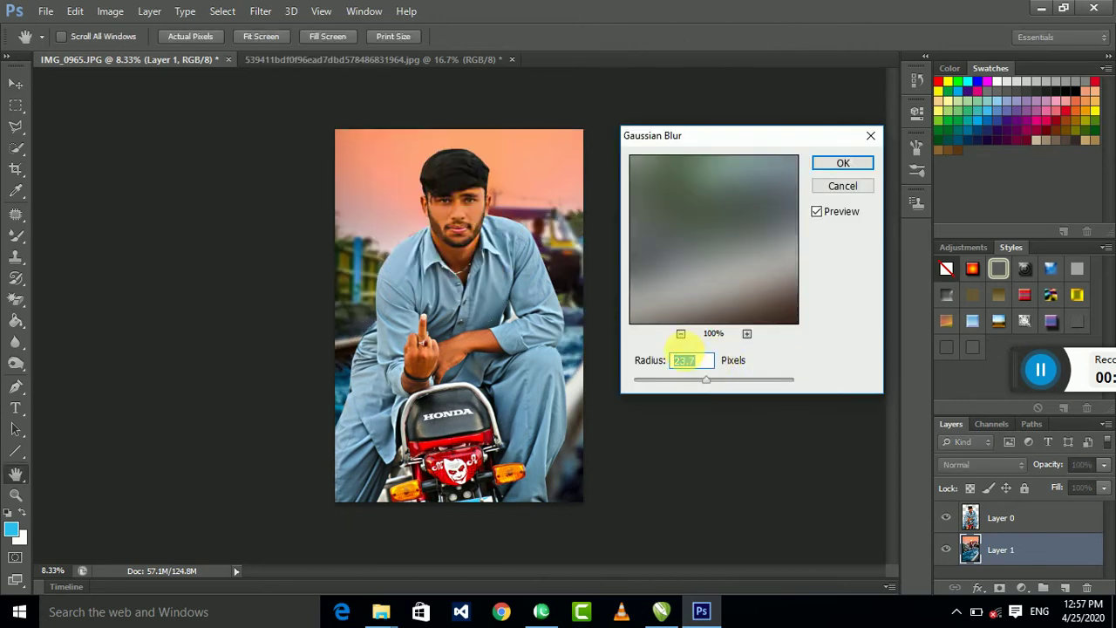
pyautogui.click(681, 333)
pyautogui.click(680, 334)
pyautogui.click(681, 334)
pyautogui.click(680, 333)
pyautogui.click(681, 334)
pyautogui.click(681, 334)
pyautogui.click(681, 334)
pyautogui.click(680, 333)
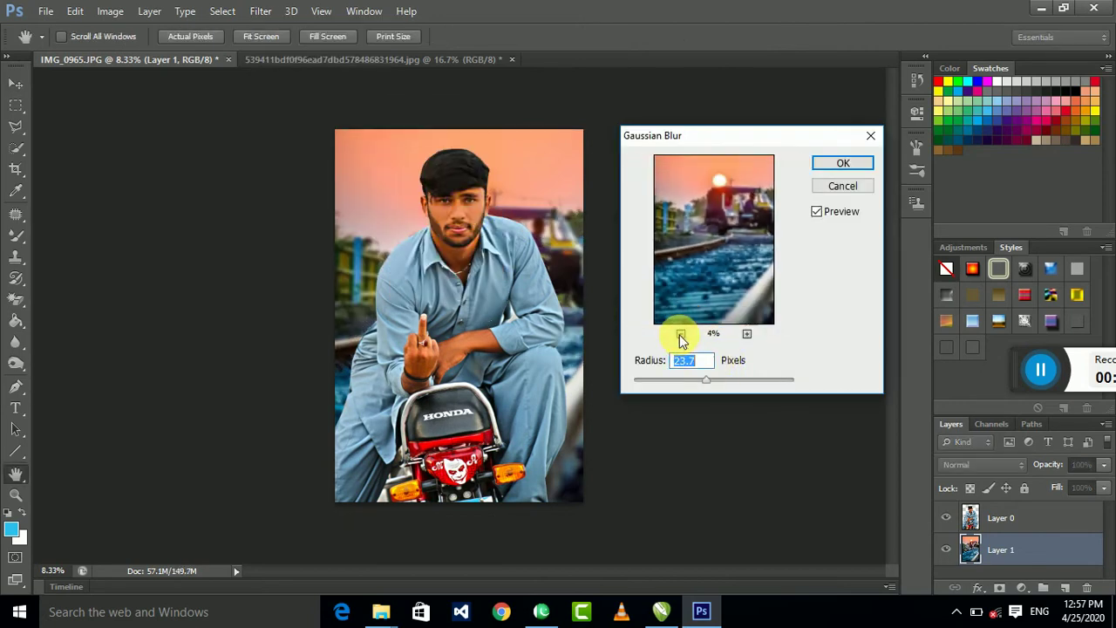
pyautogui.moveTo(711, 379); pyautogui.dragTo(720, 380)
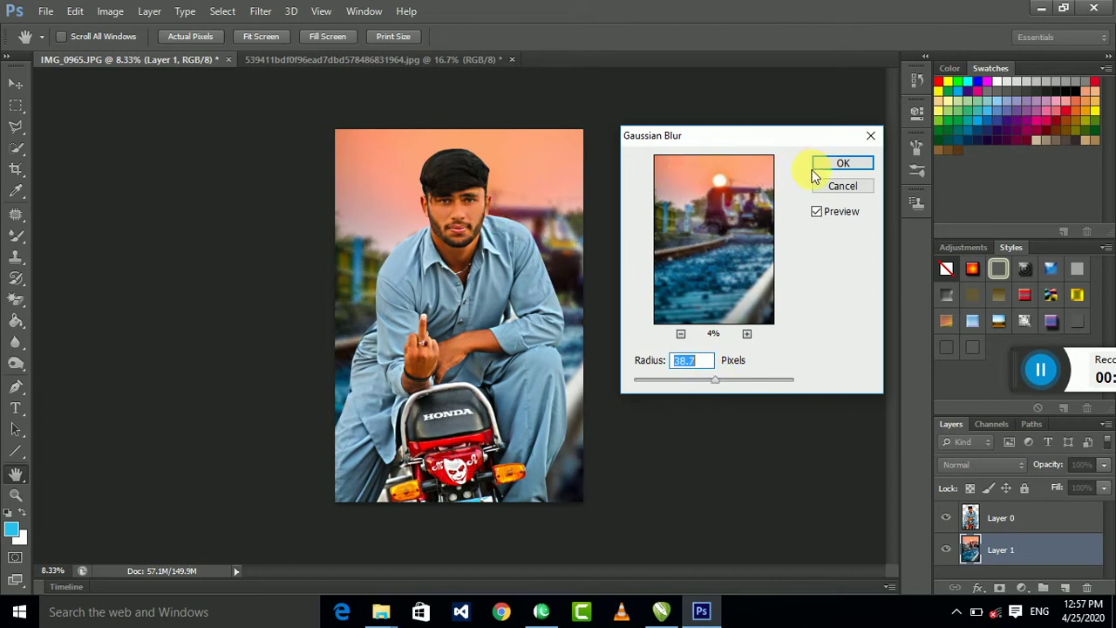
pyautogui.click(842, 165)
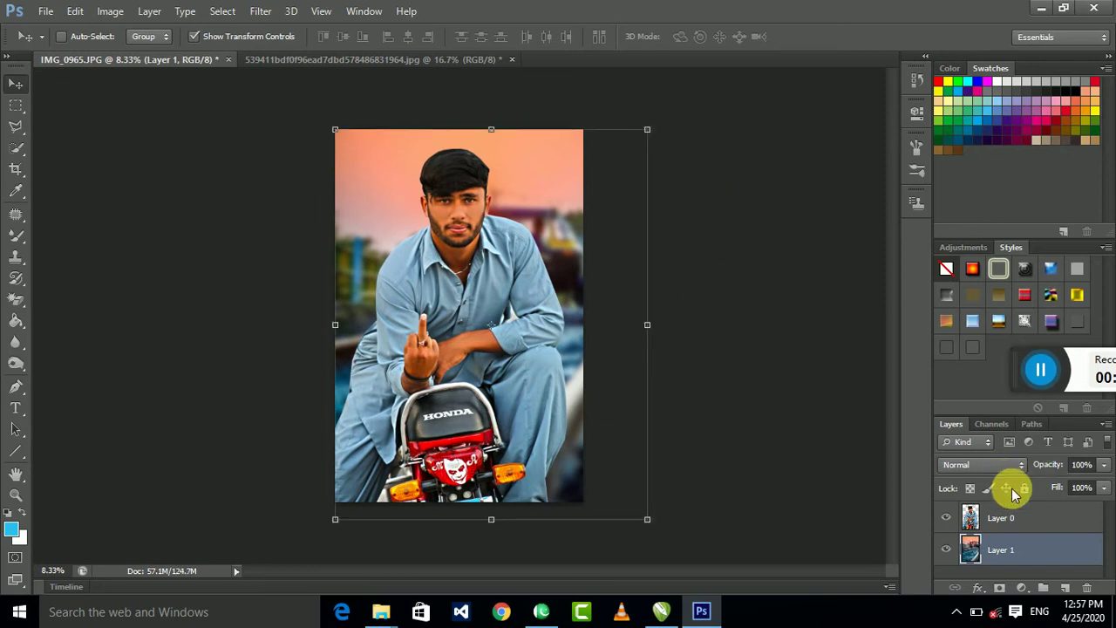
pyautogui.click(1017, 516)
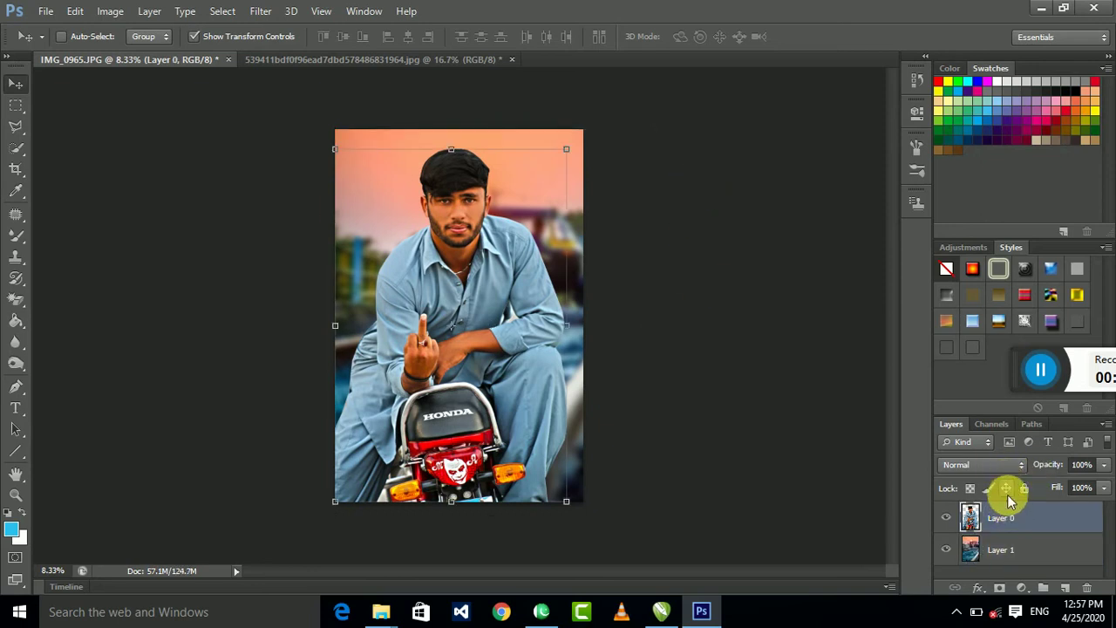
# Add a Selective Color adjustment reducing black in the Reds to -38
pyautogui.click(1026, 590)
pyautogui.click(1003, 579)
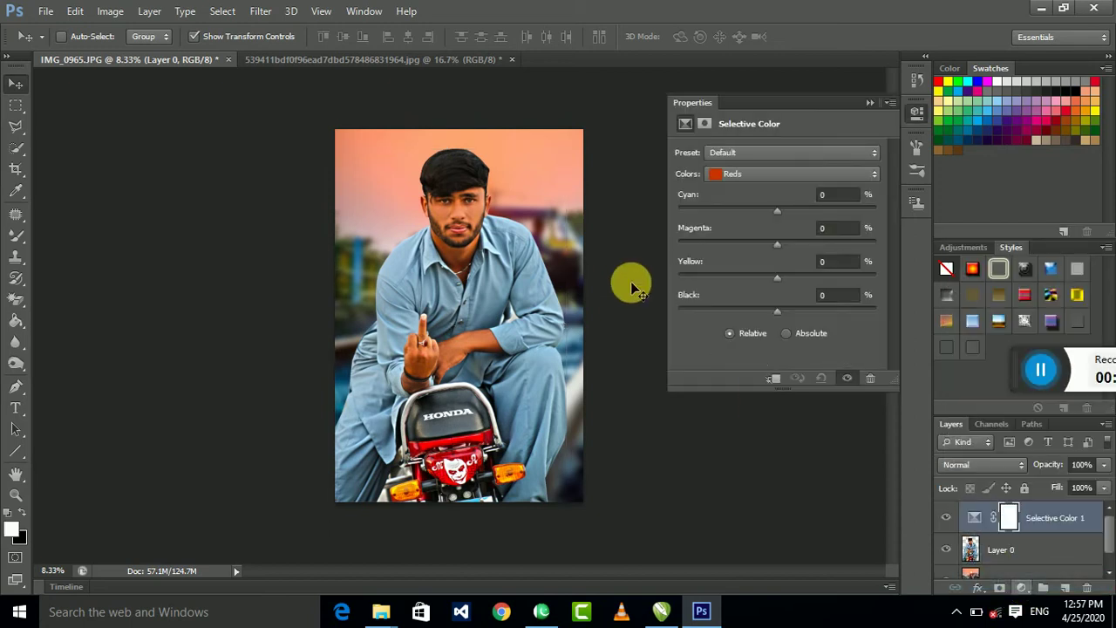
pyautogui.moveTo(777, 307); pyautogui.dragTo(744, 308)
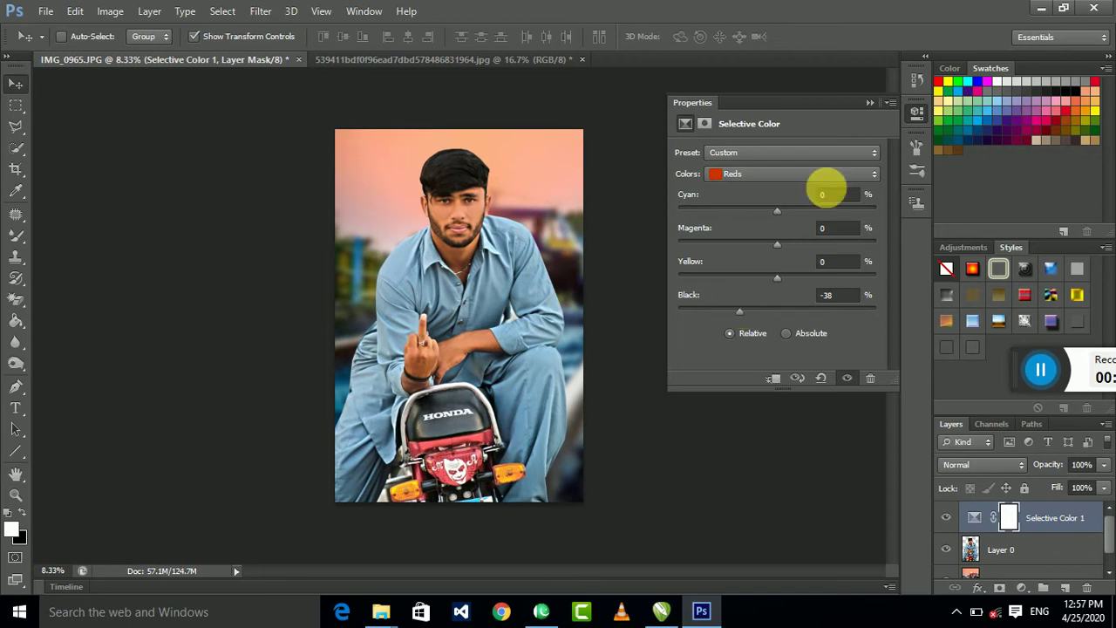
pyautogui.click(869, 102)
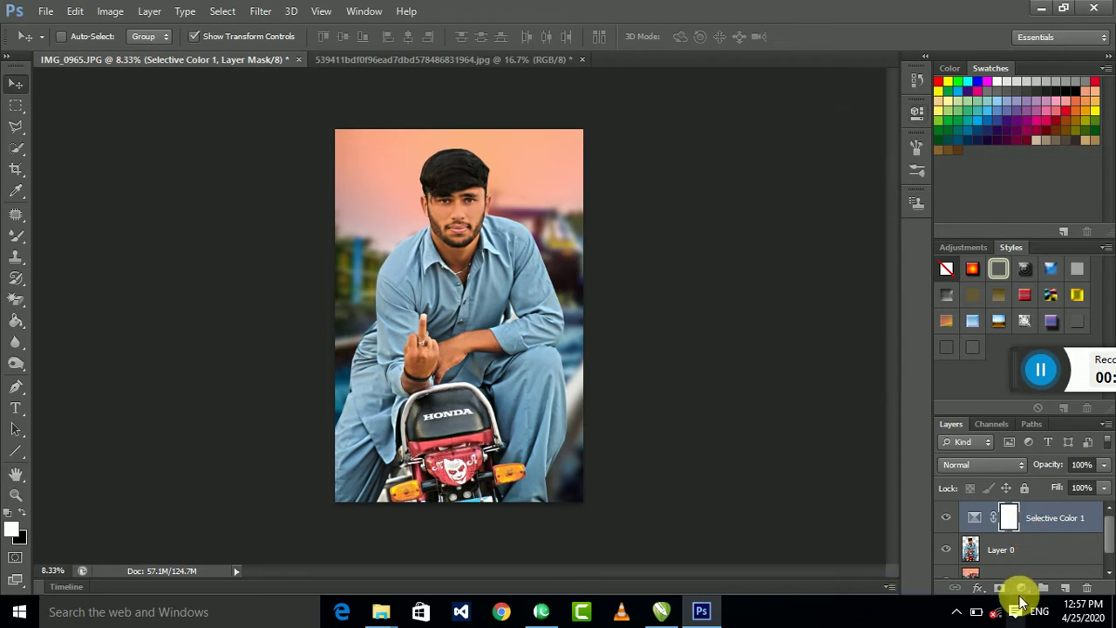
# Add a second Selective Color adjustment setting the Blacks' black to +7
pyautogui.click(1022, 588)
pyautogui.click(1002, 577)
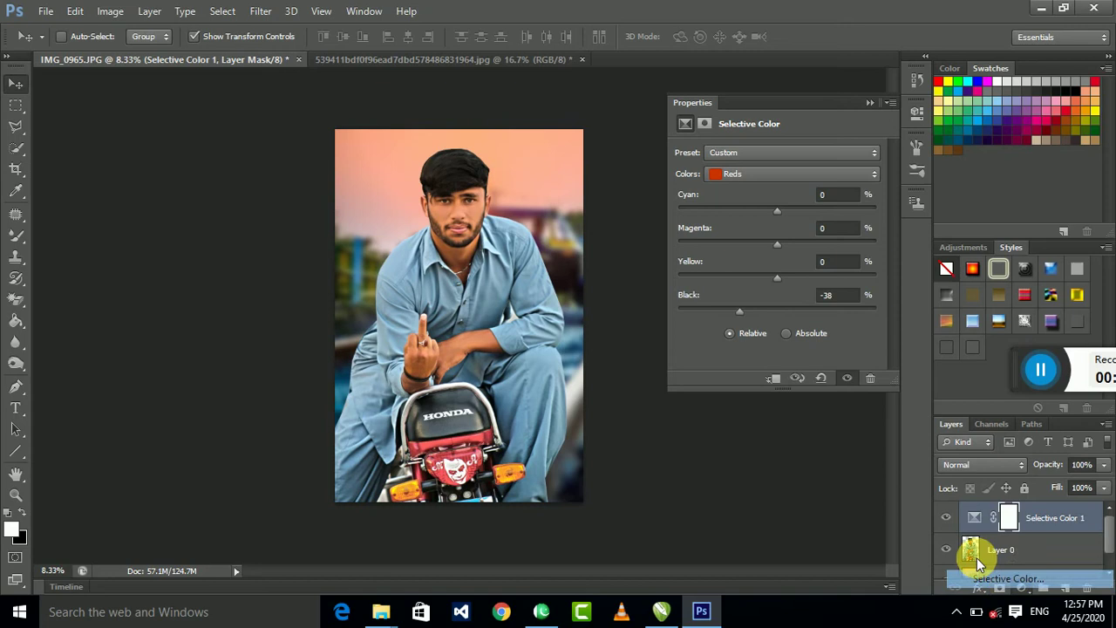
pyautogui.click(806, 174)
pyautogui.click(755, 291)
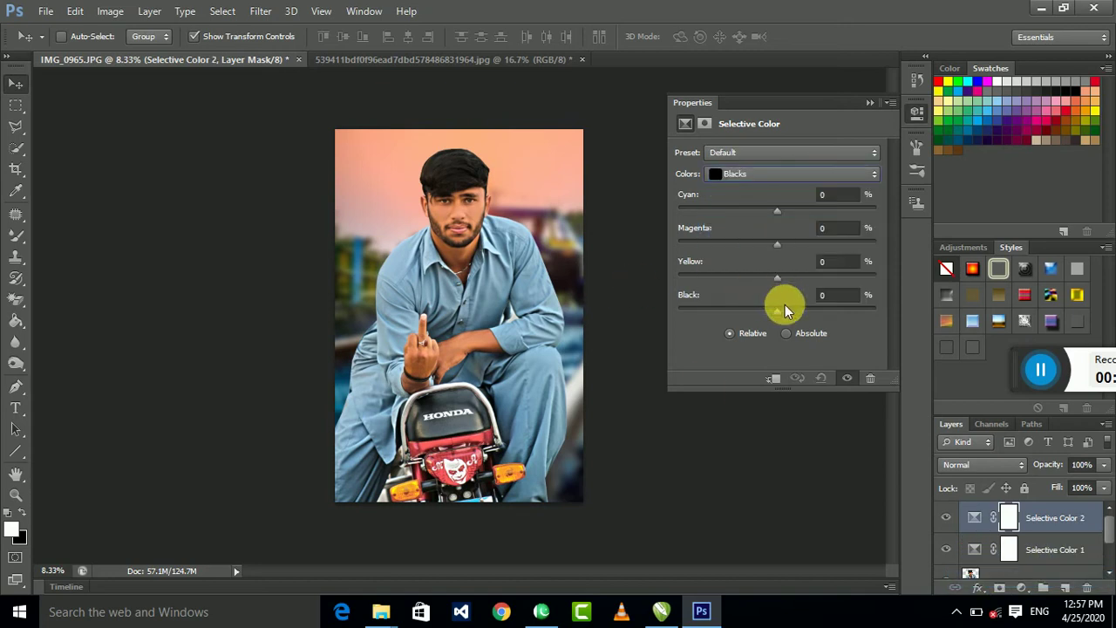
pyautogui.click(784, 312)
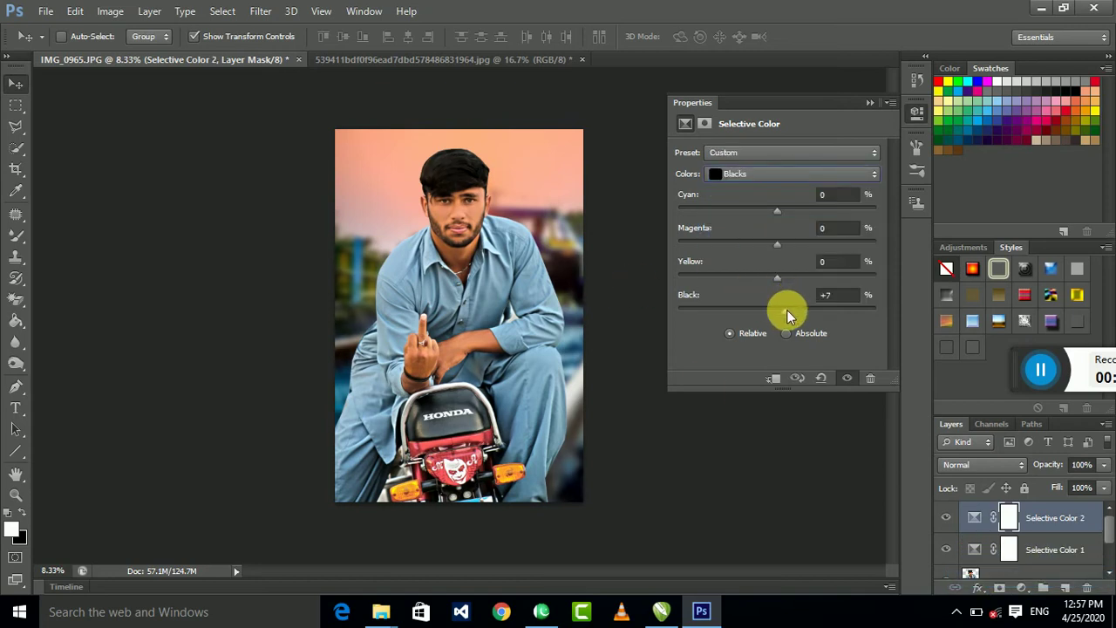
pyautogui.click(869, 103)
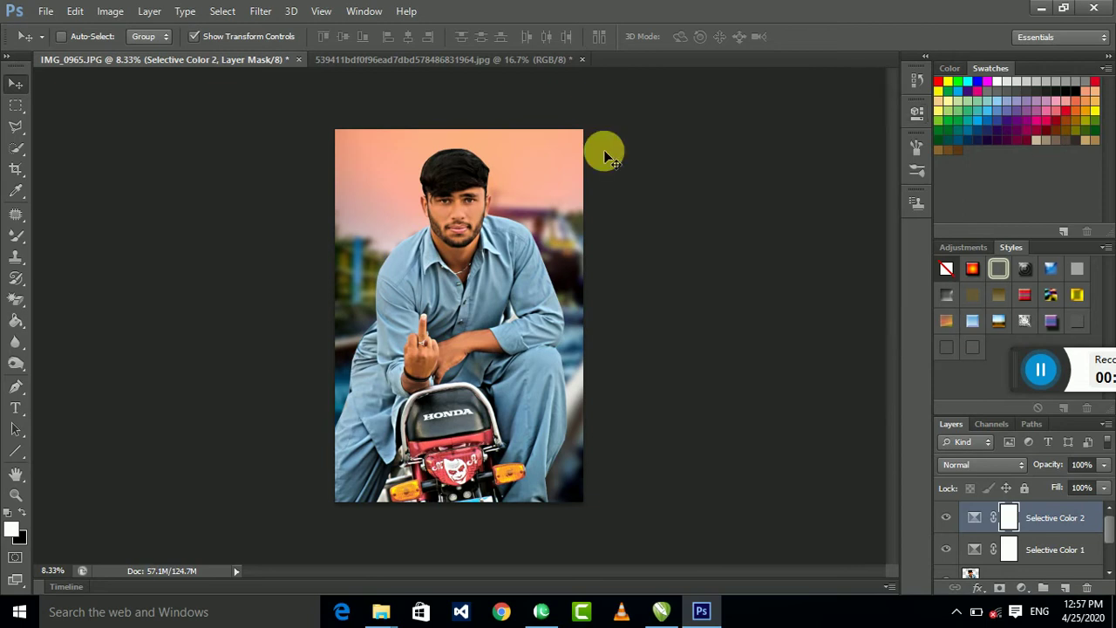
# Merge the Selective Color adjustments with the portrait layer into Selective Color 2
pyautogui.hotkey('ctrl', '+')
pyautogui.hotkey('ctrl', '+')
pyautogui.hotkey('ctrl', '+')
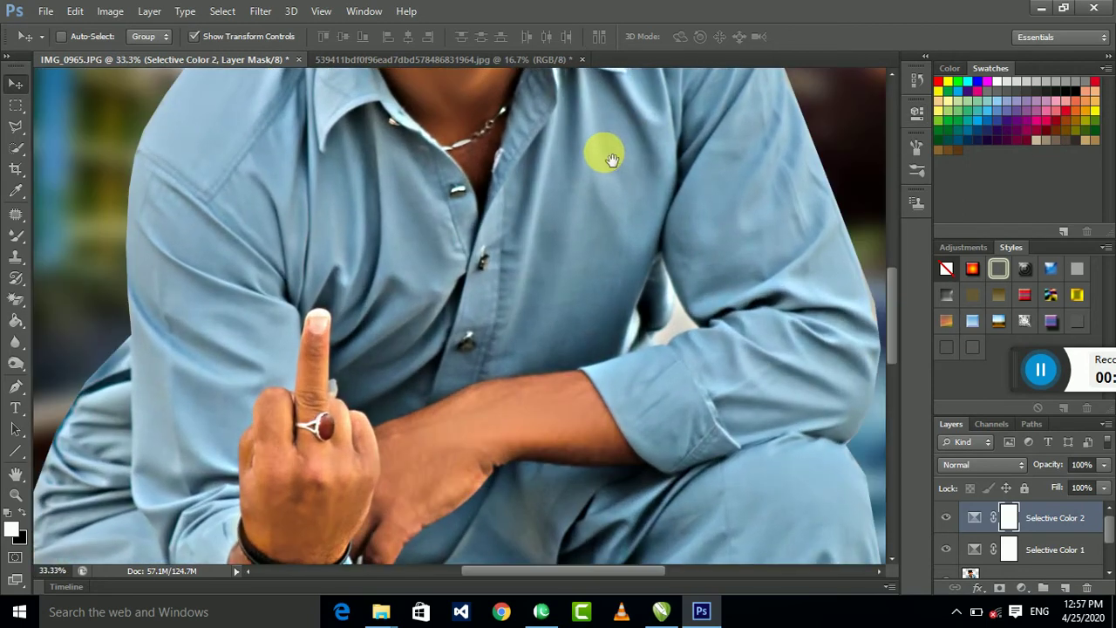
pyautogui.moveTo(612, 160)
pyautogui.mouseDown()
pyautogui.moveTo(560, 369)
pyautogui.moveTo(541, 342)
pyautogui.mouseUp()
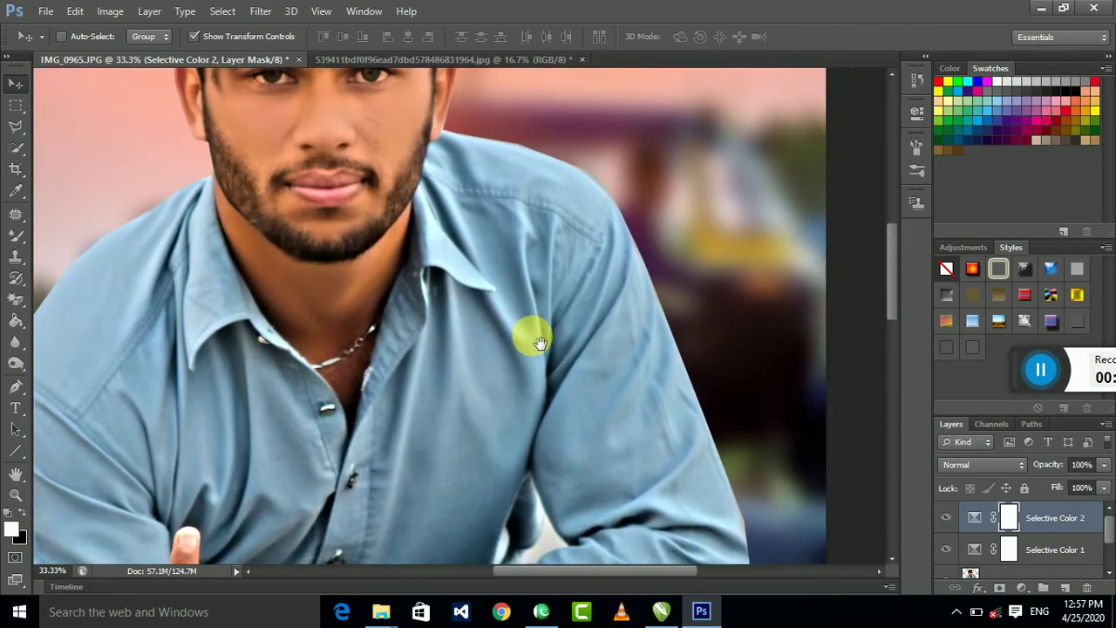
pyautogui.click(975, 517)
pyautogui.press('Delete')
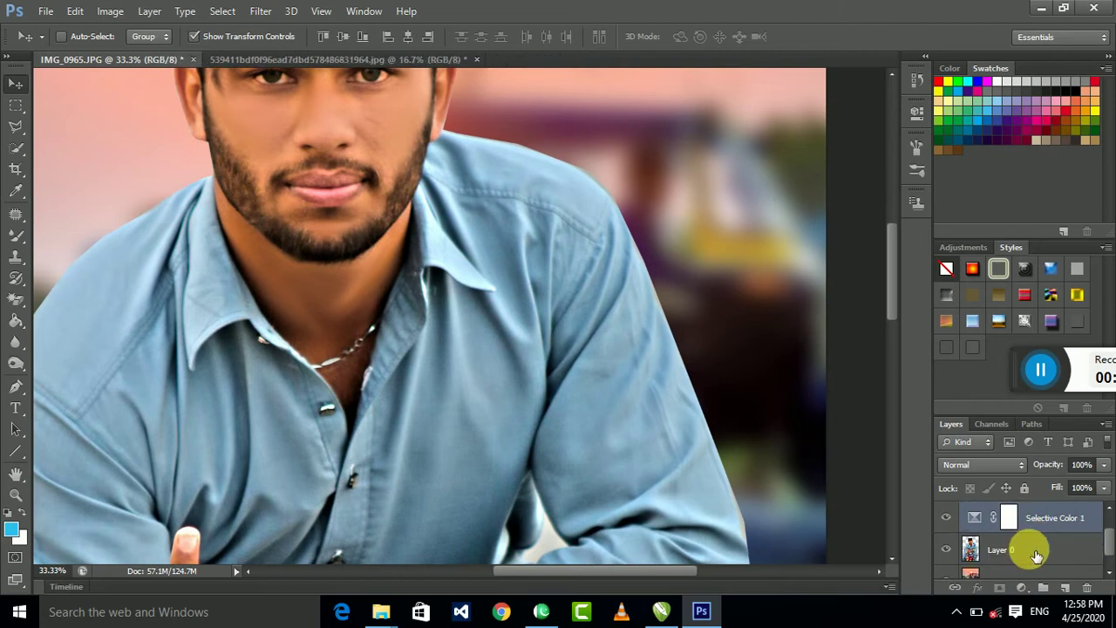
pyautogui.keyDown('shift'); pyautogui.click(1036, 551); pyautogui.keyUp('shift')
pyautogui.rightClick(1032, 551)
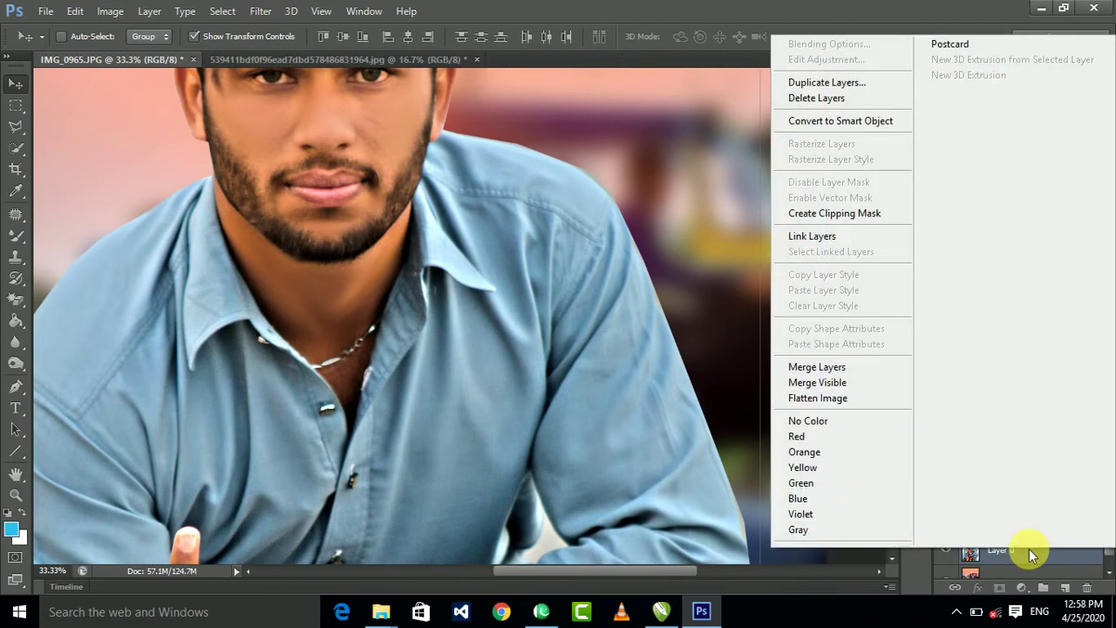
pyautogui.click(849, 370)
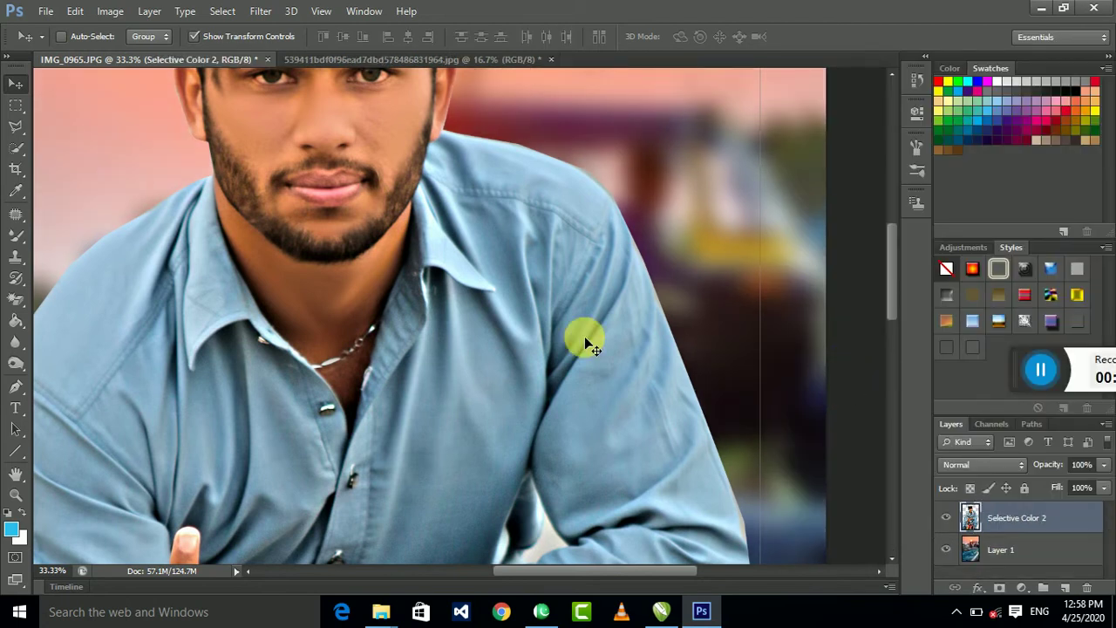
pyautogui.hotkey('ctrl', '-')
# Zoom to 200% on the lips and trace the upper lip with the Polygonal Lasso
pyautogui.hotkey('ctrl', '+')
pyautogui.hotkey('ctrl', '+')
pyautogui.hotkey('ctrl', '+')
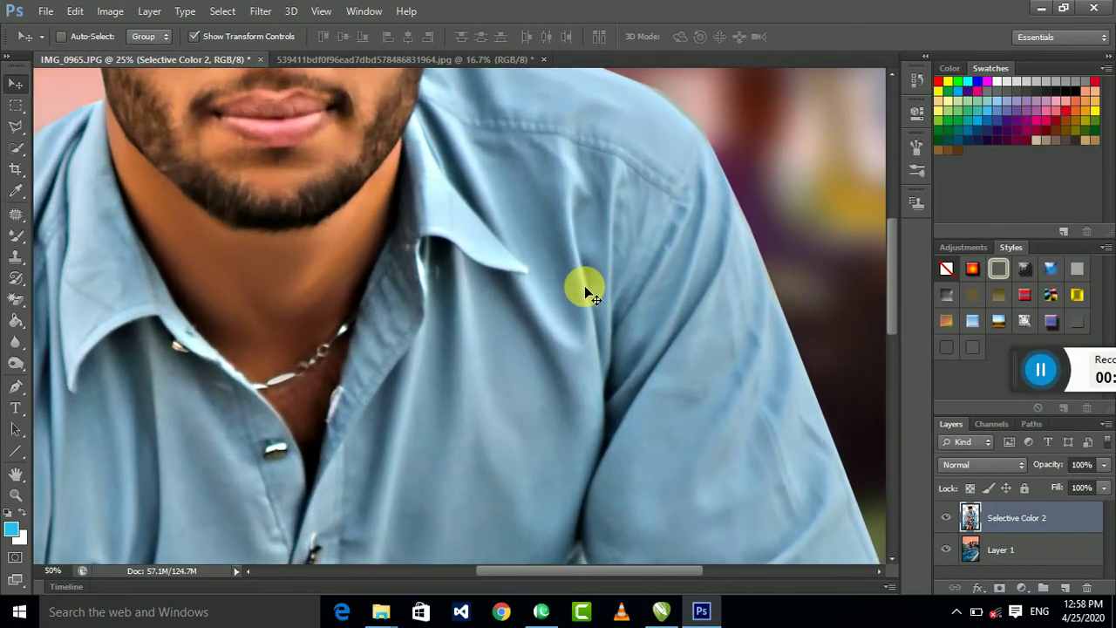
pyautogui.scroll(4, 386, 312)
pyautogui.hscroll(-4, 386, 311)
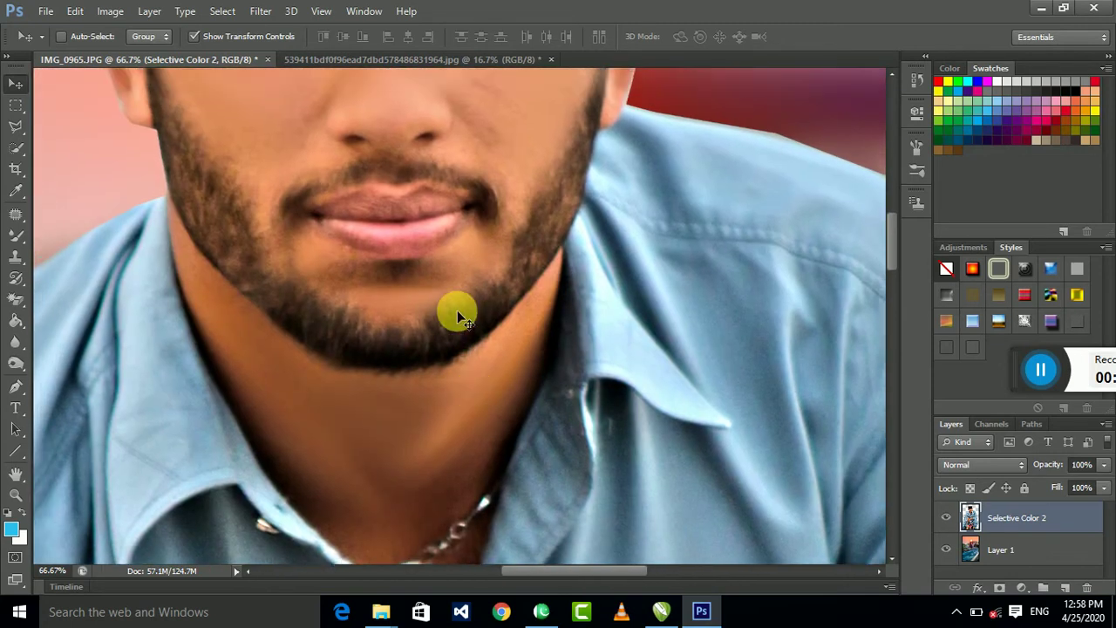
pyautogui.hotkey('ctrl', '+')
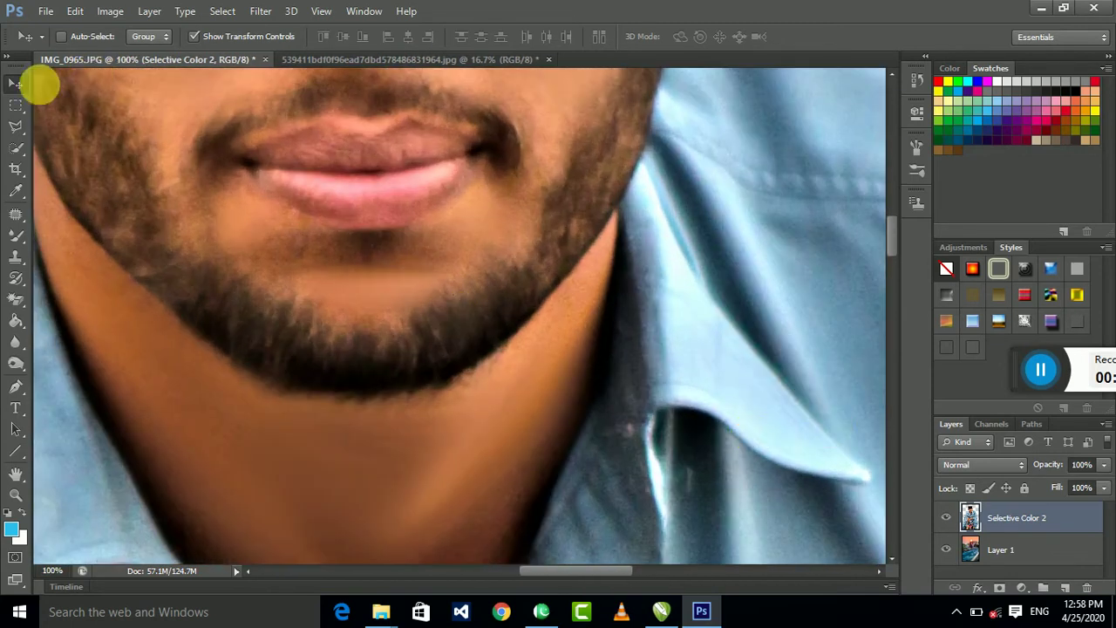
pyautogui.click(18, 125)
pyautogui.scroll(-3, 268, 142)
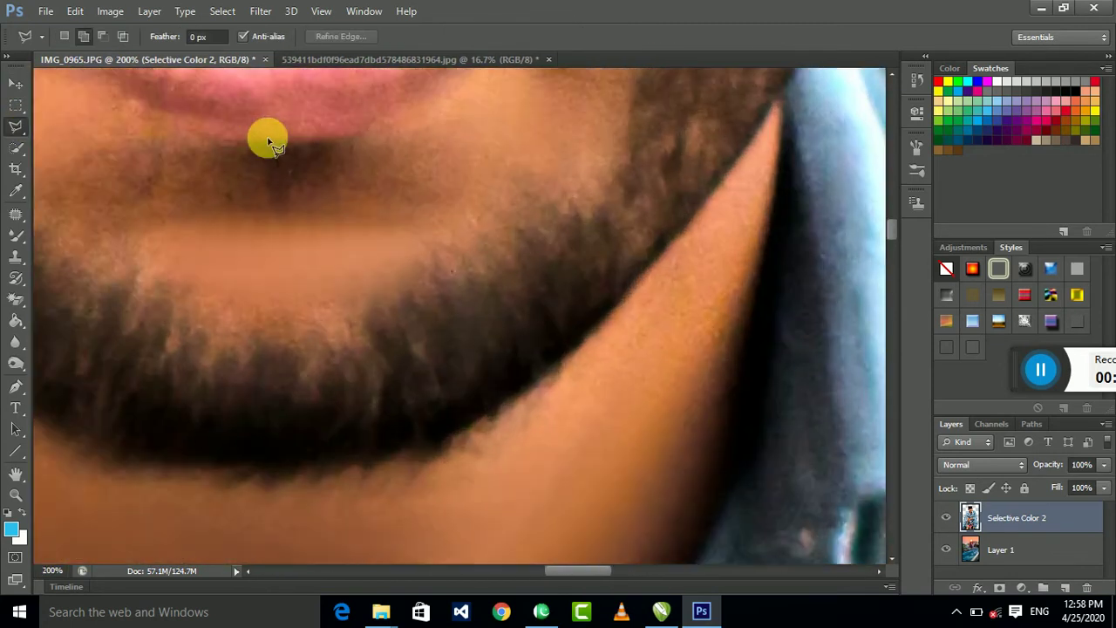
pyautogui.hotkey('ctrl', '+')
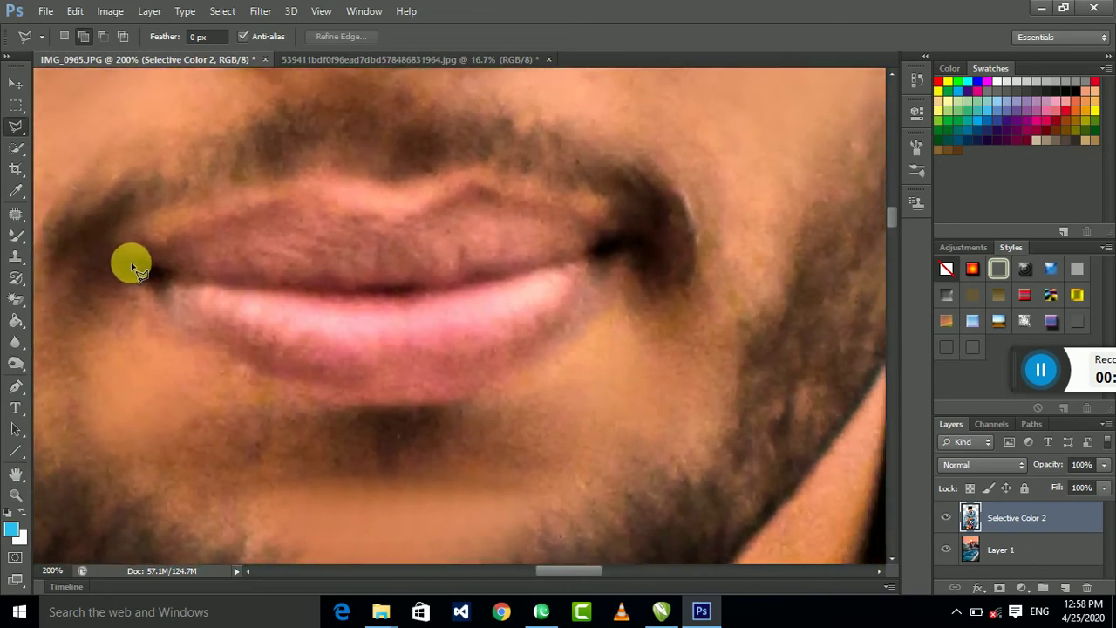
pyautogui.click(131, 260)
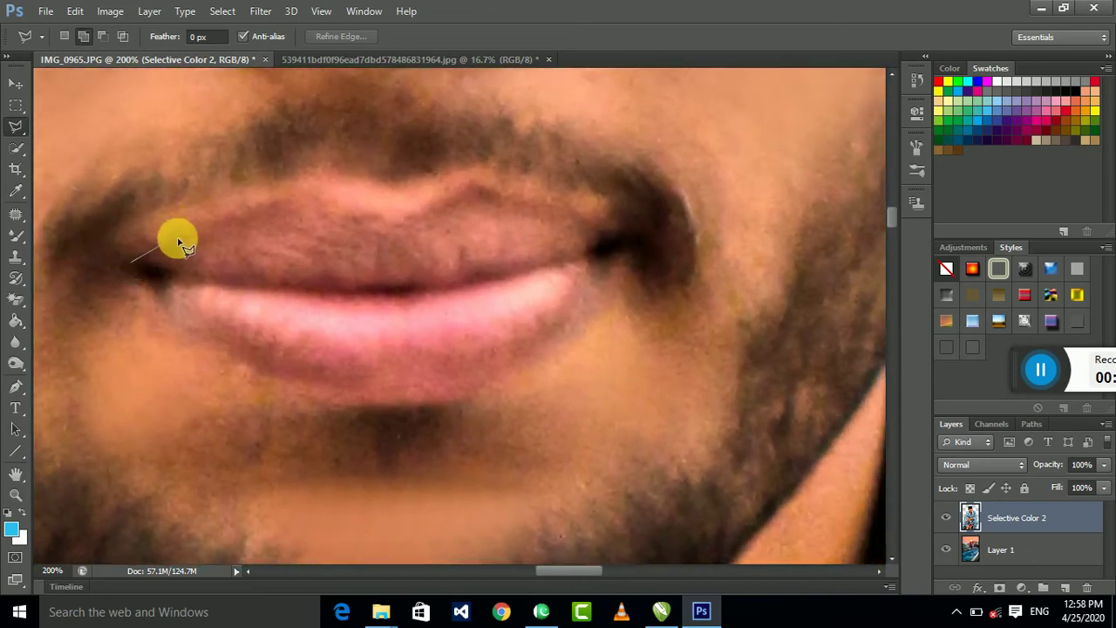
pyautogui.click(170, 233)
pyautogui.click(228, 211)
pyautogui.click(292, 193)
pyautogui.click(330, 192)
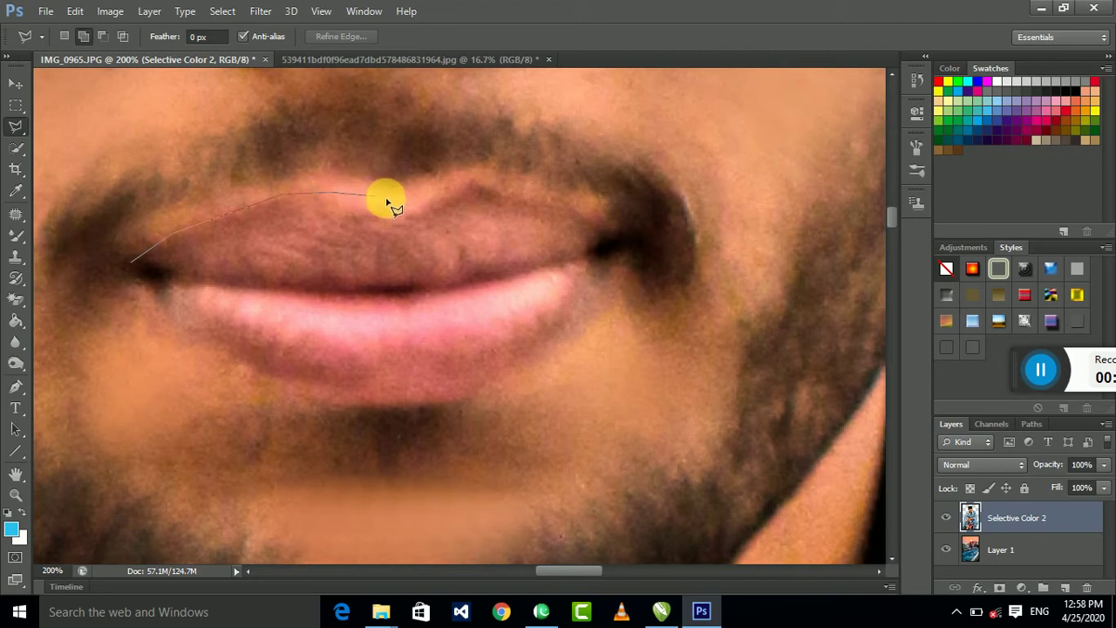
pyautogui.click(390, 210)
pyautogui.click(427, 192)
pyautogui.click(470, 182)
# Trace around the right corner and lower lip to close the lip outline
pyautogui.click(613, 216)
pyautogui.click(629, 231)
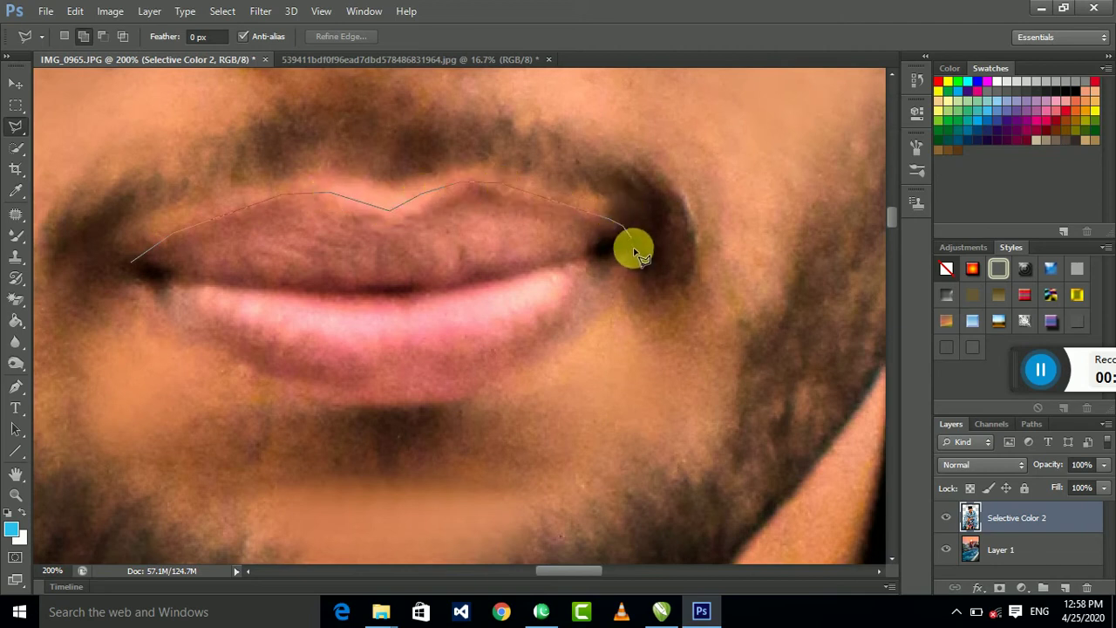
pyautogui.click(633, 257)
pyautogui.click(590, 323)
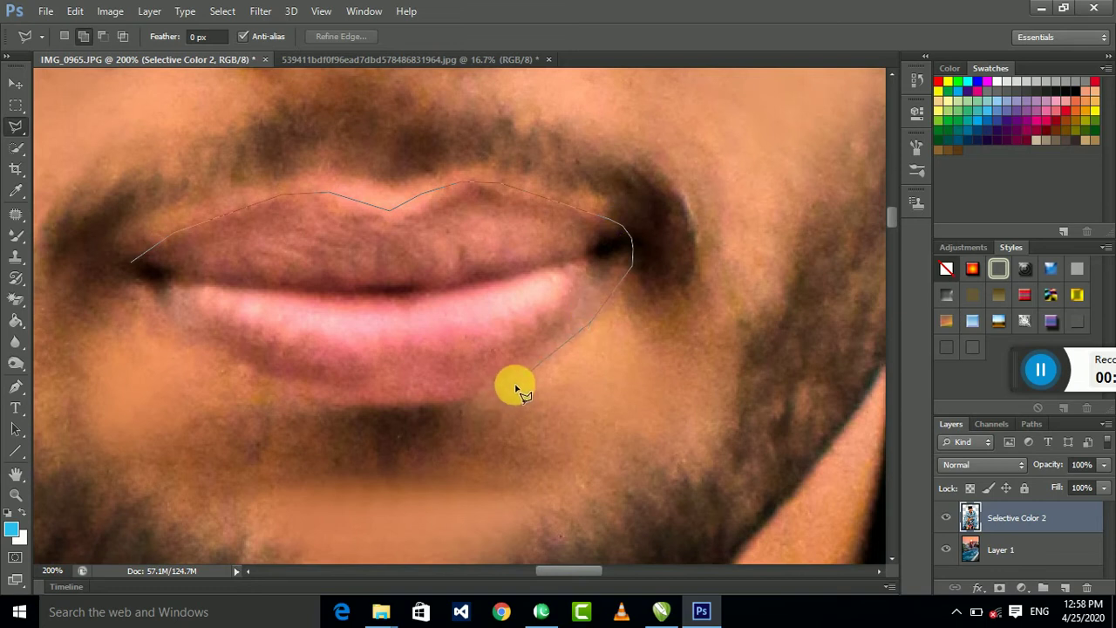
pyautogui.click(517, 380)
pyautogui.click(446, 401)
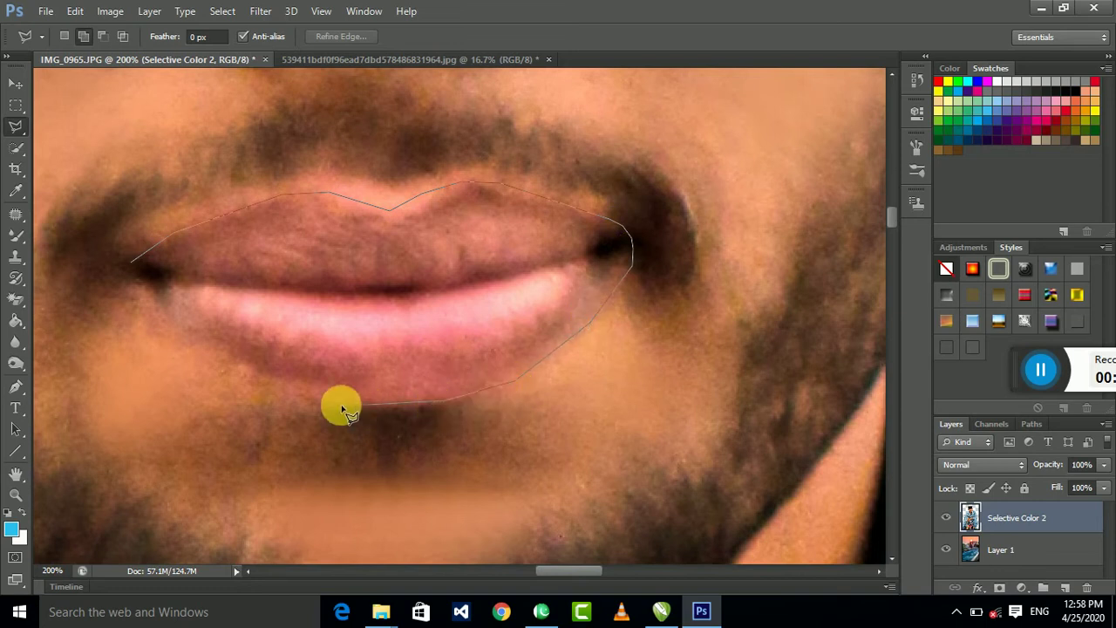
pyautogui.click(332, 404)
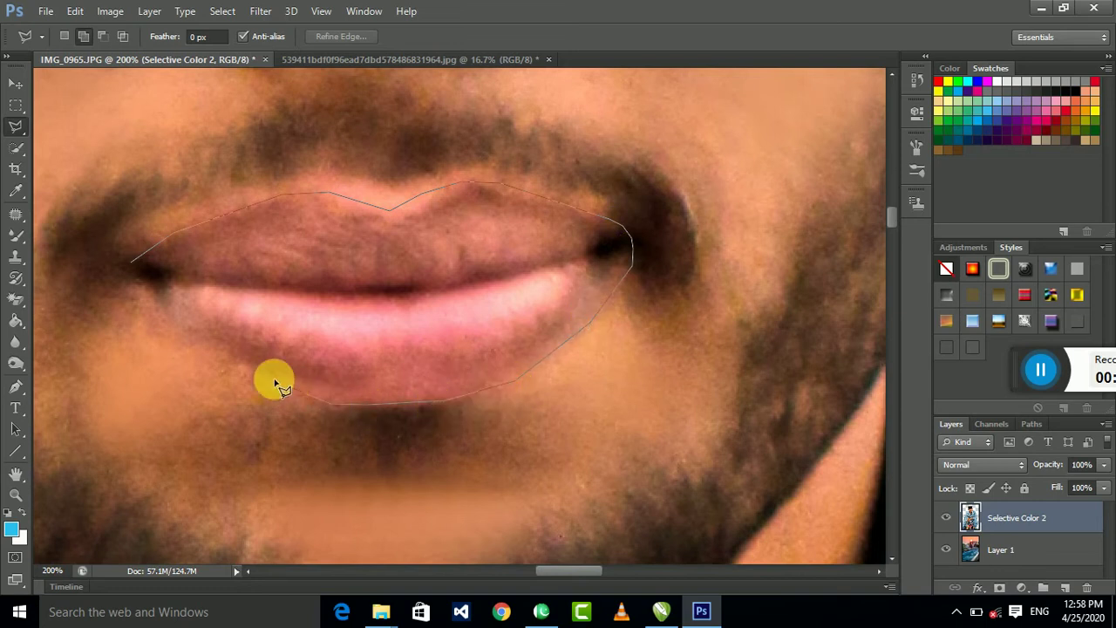
pyautogui.click(205, 347)
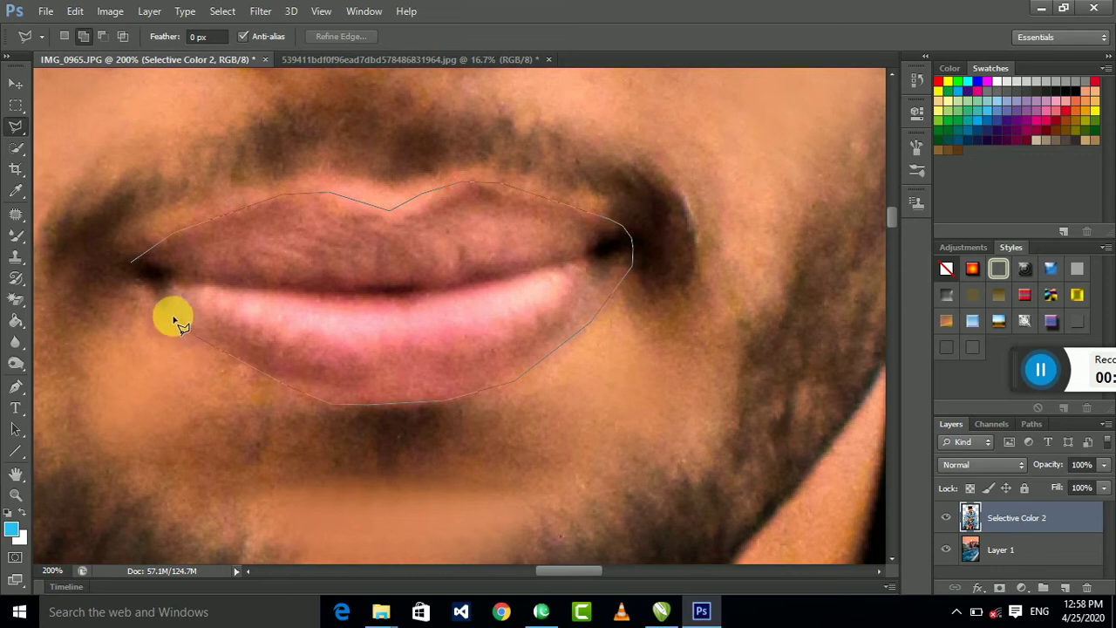
pyautogui.click(136, 265)
pyautogui.hotkey('ctrl', '-')
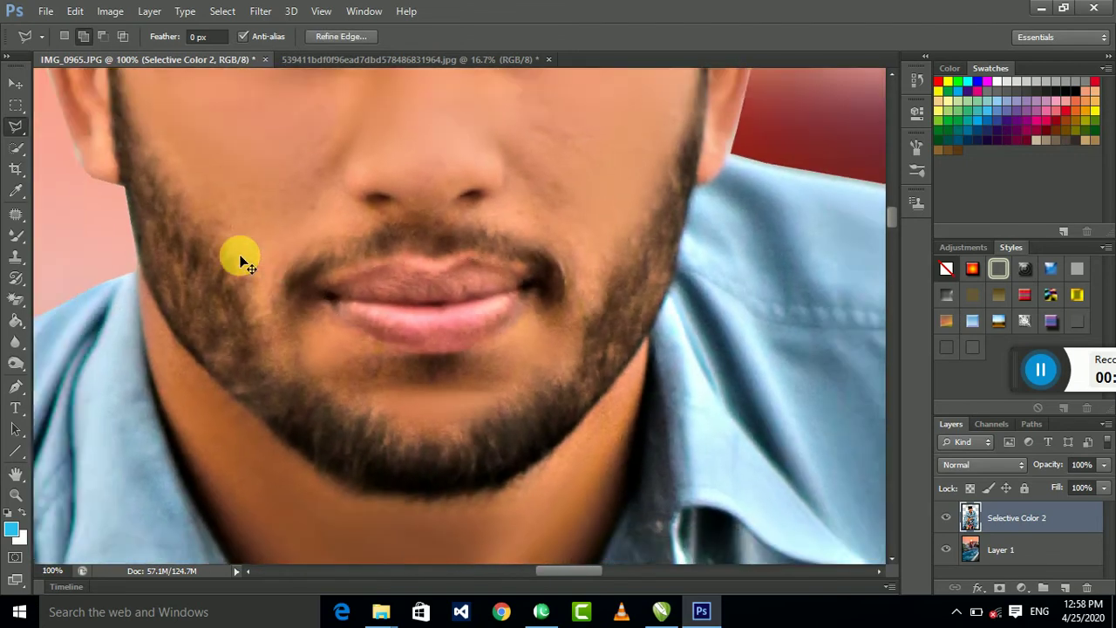
pyautogui.hotkey('ctrl', '-')
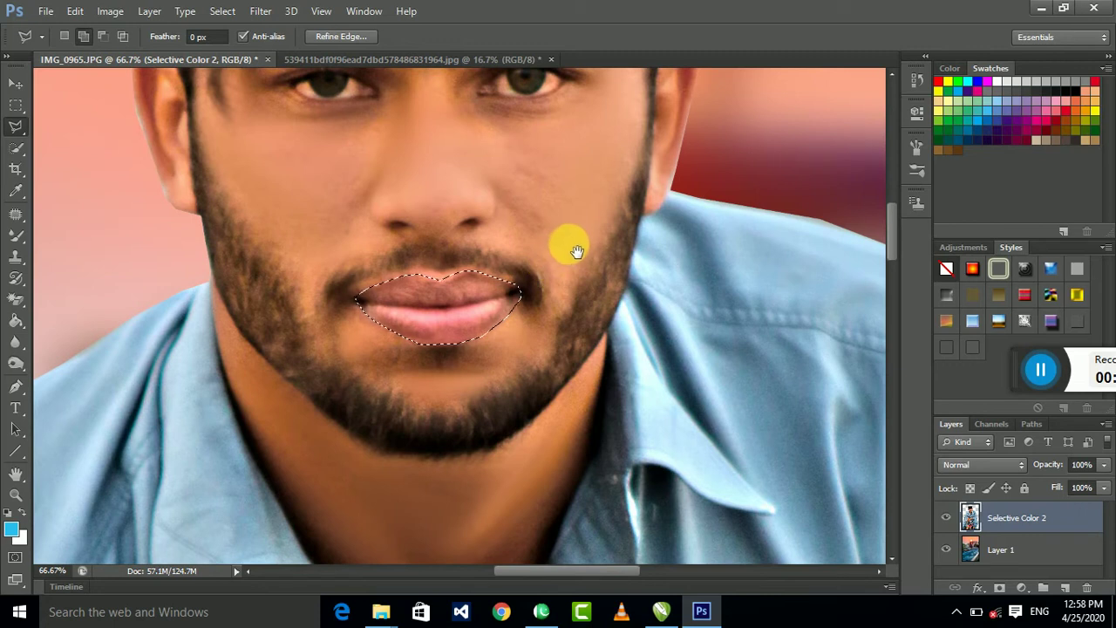
# Copy the selected lips onto a new layer, checking the copy with a trial move
pyautogui.moveTo(576, 251); pyautogui.dragTo(545, 226)
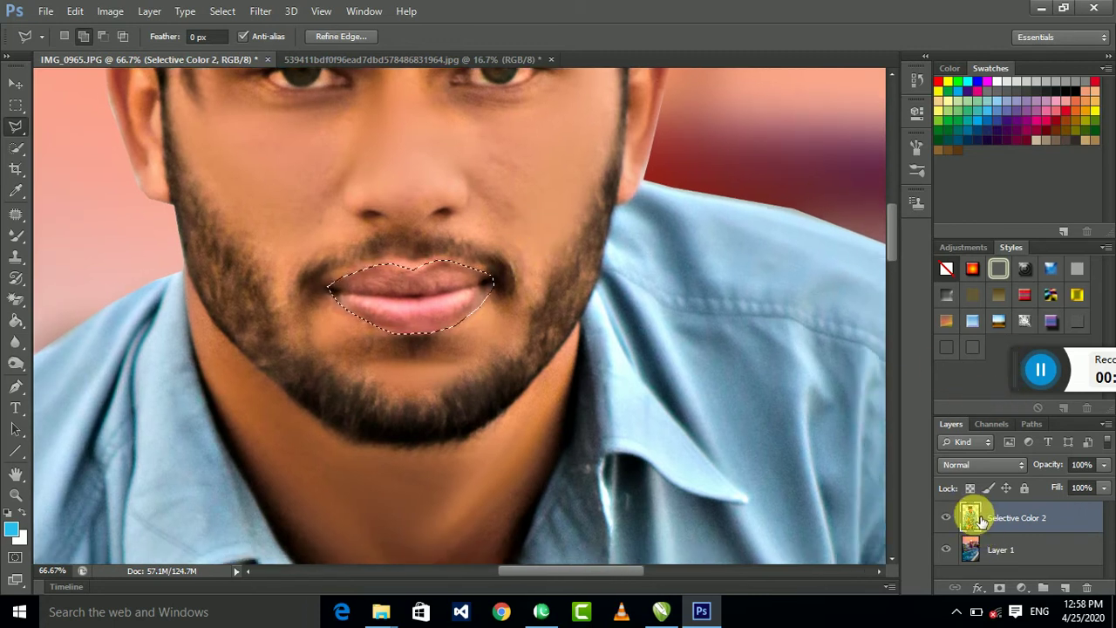
pyautogui.hotkey('ctrl', 'j')
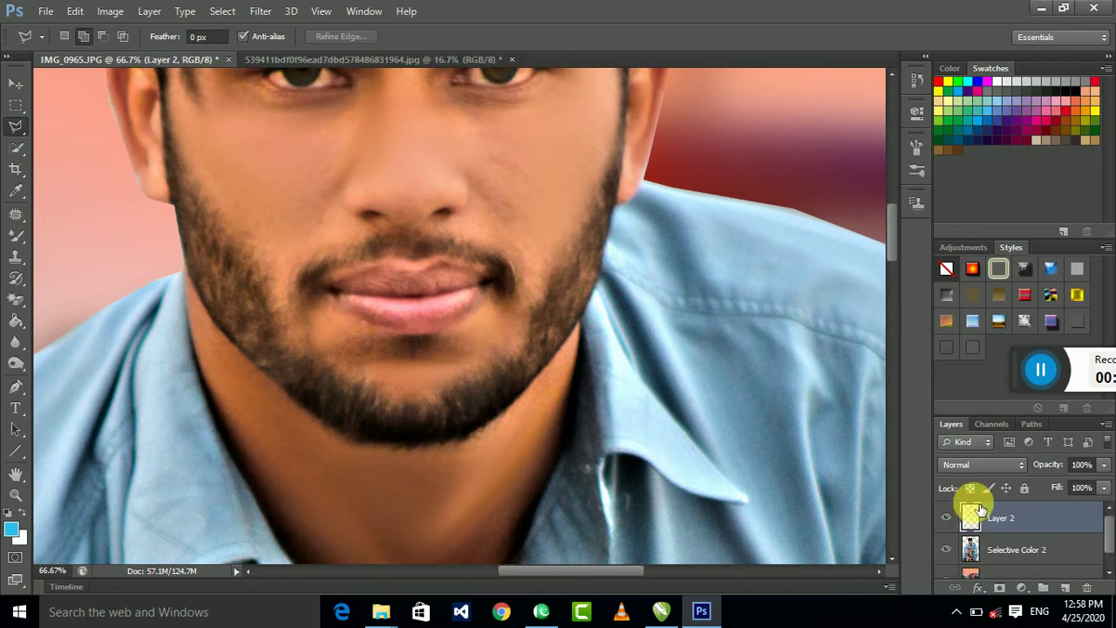
pyautogui.click(16, 82)
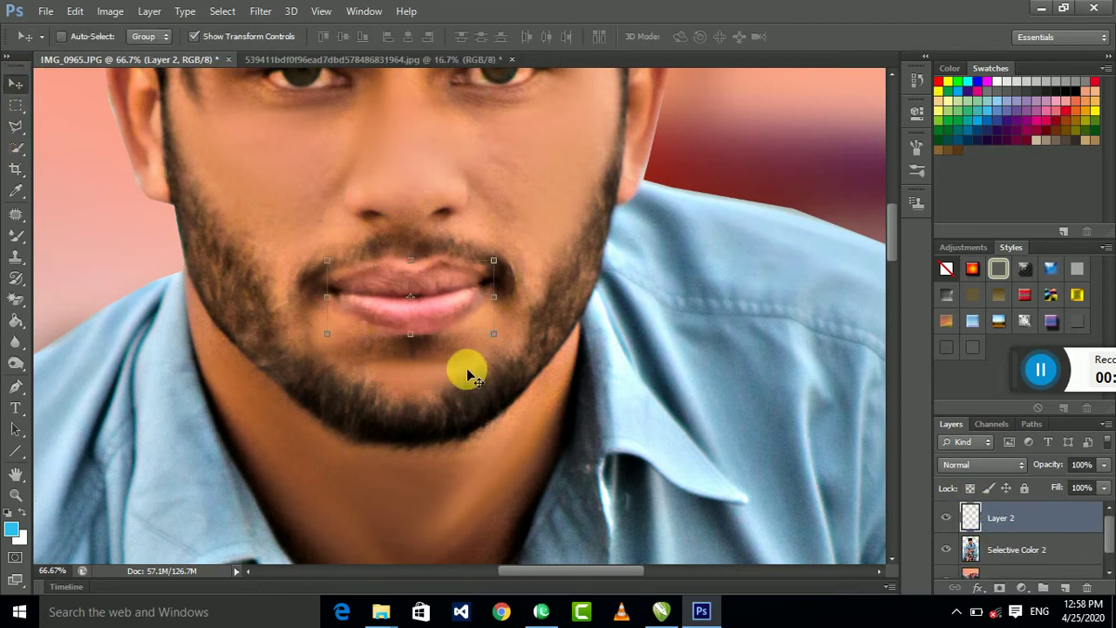
pyautogui.moveTo(423, 295); pyautogui.dragTo(492, 299)
pyautogui.hotkey('ctrl', 'z')
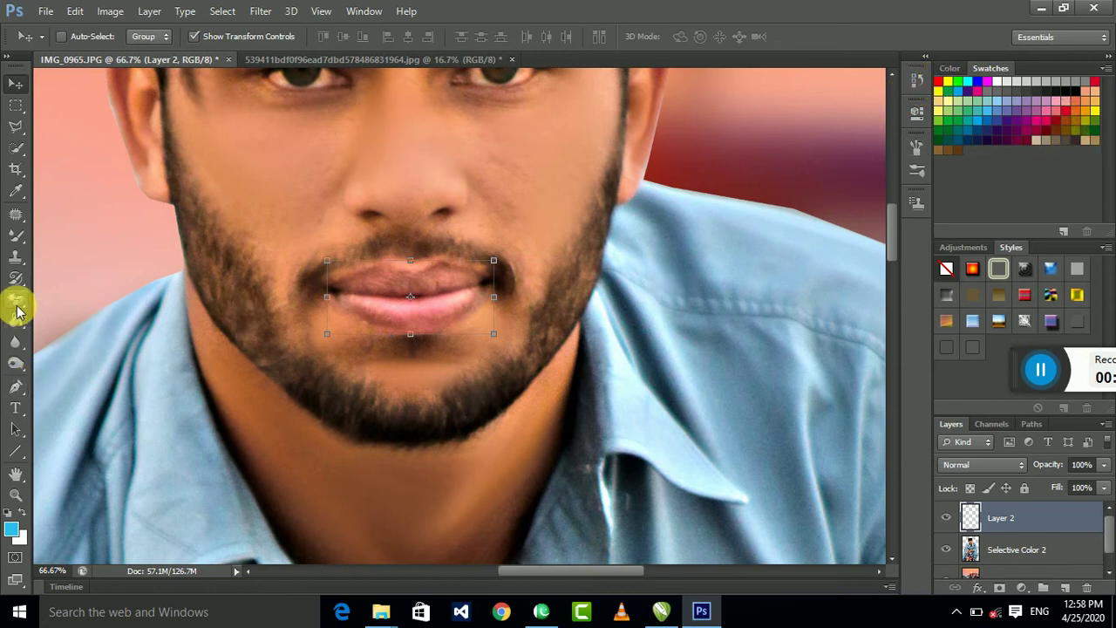
# Sample the lip red as the foreground colour with the Eyedropper
pyautogui.click(19, 187)
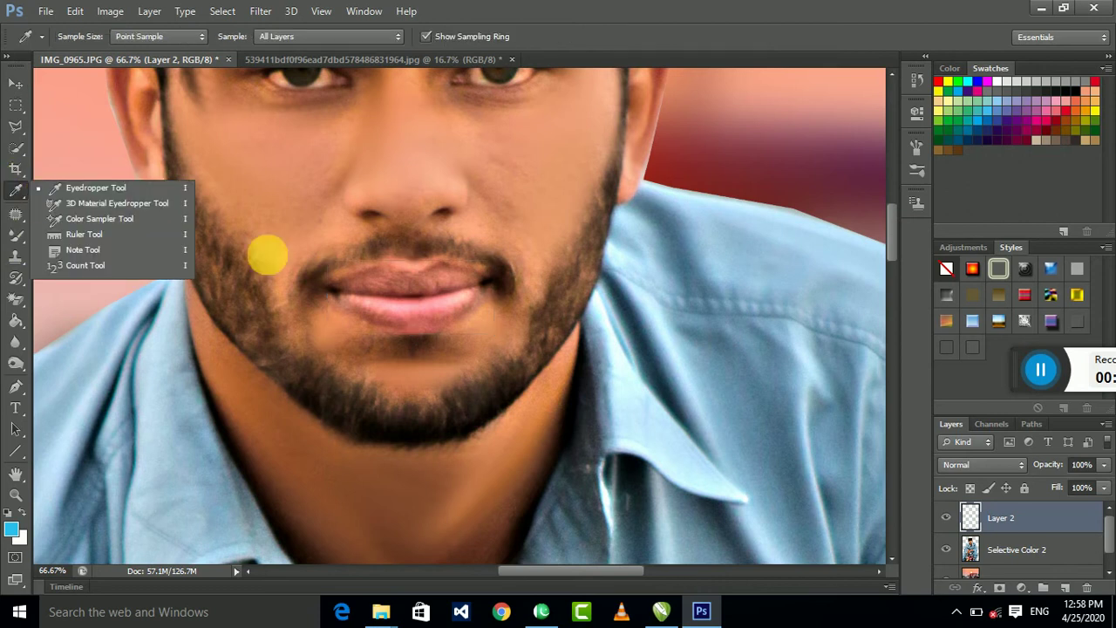
pyautogui.click(154, 188)
pyautogui.click(377, 292)
pyautogui.moveTo(377, 292); pyautogui.dragTo(364, 292)
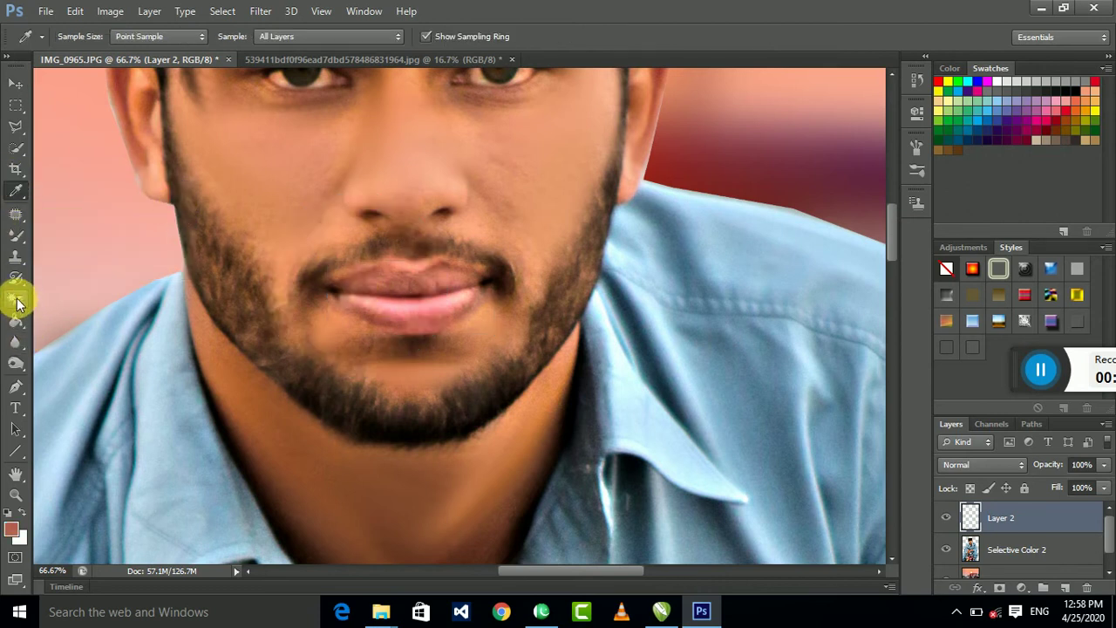
pyautogui.moveTo(15, 320); pyautogui.dragTo(87, 331)
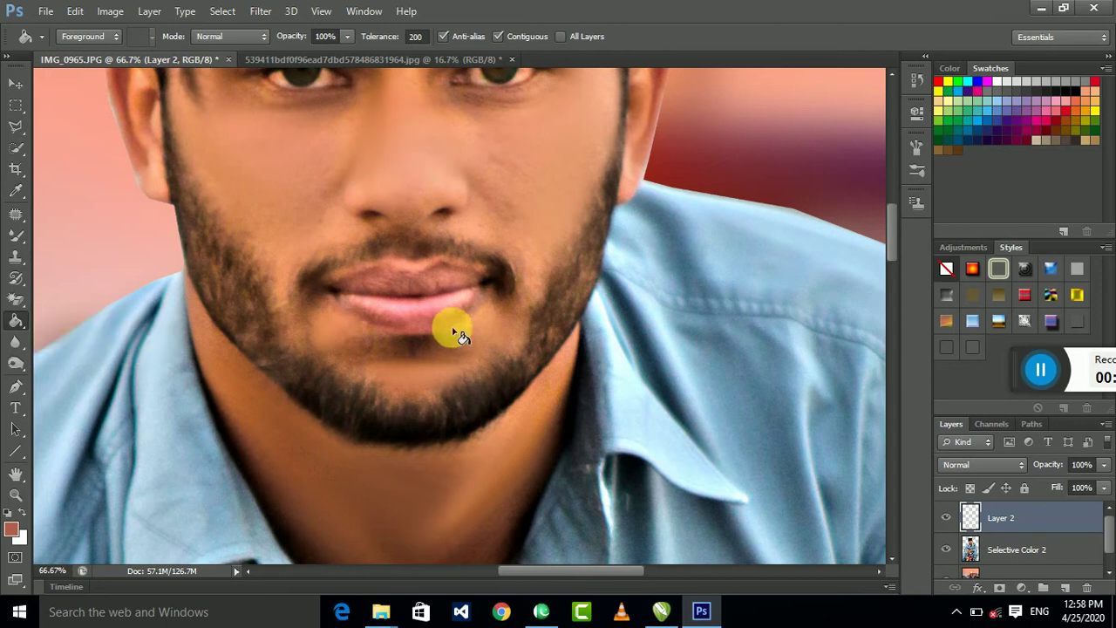
# Fill the copied lips on Layer 2 with the sampled reddish colour
pyautogui.click(420, 311)
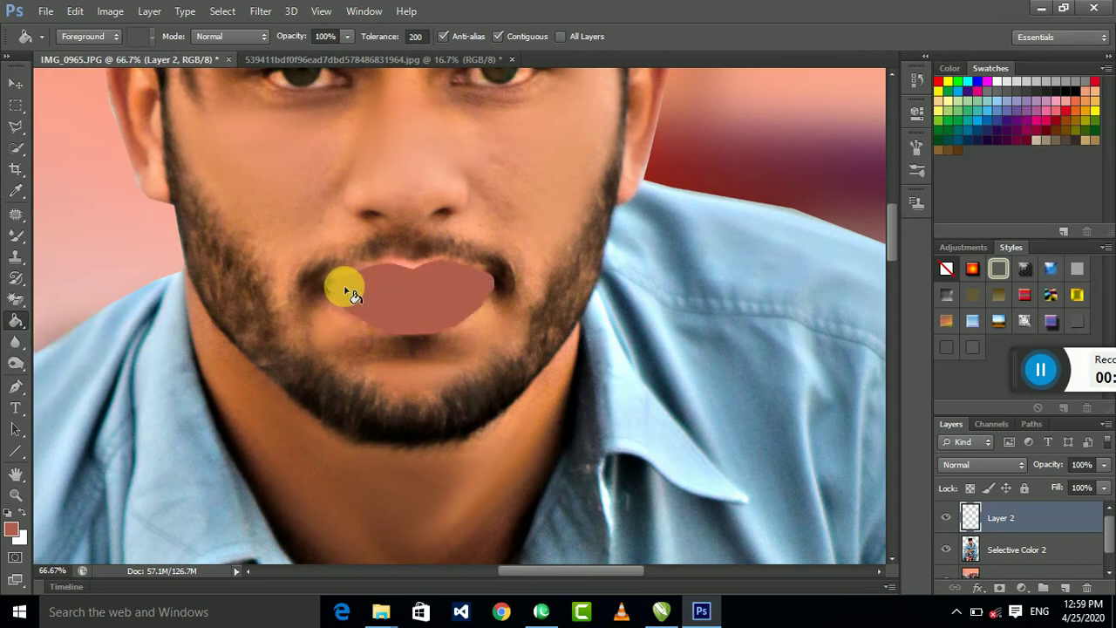
pyautogui.click(348, 294)
pyautogui.click(440, 292)
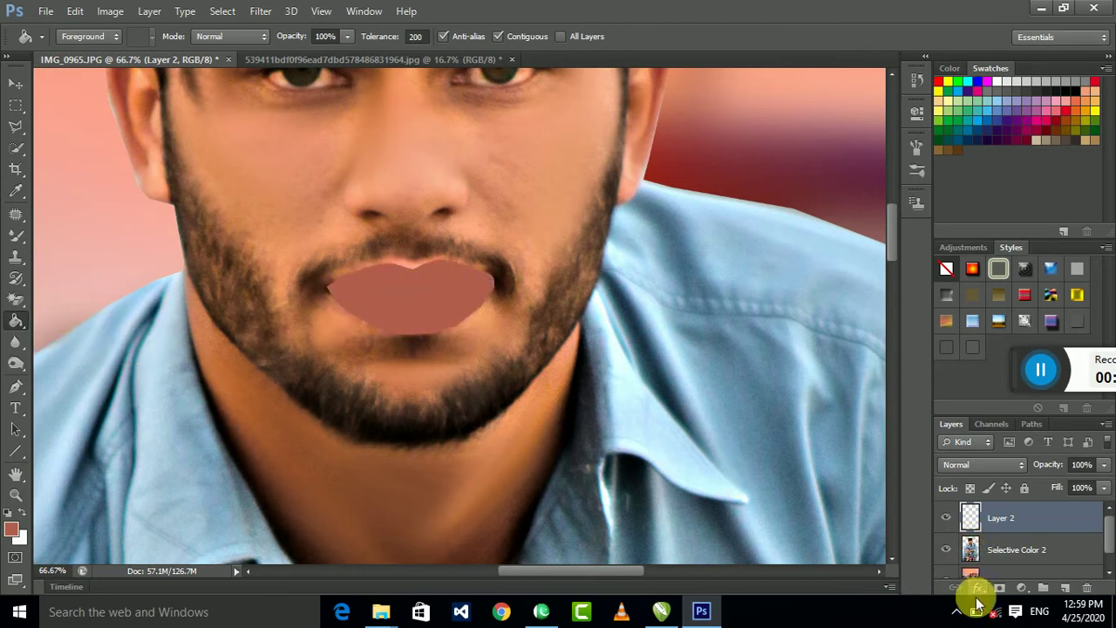
# Blend Layer 2 as Multiply with 63% opacity and 28% fill
pyautogui.click(976, 463)
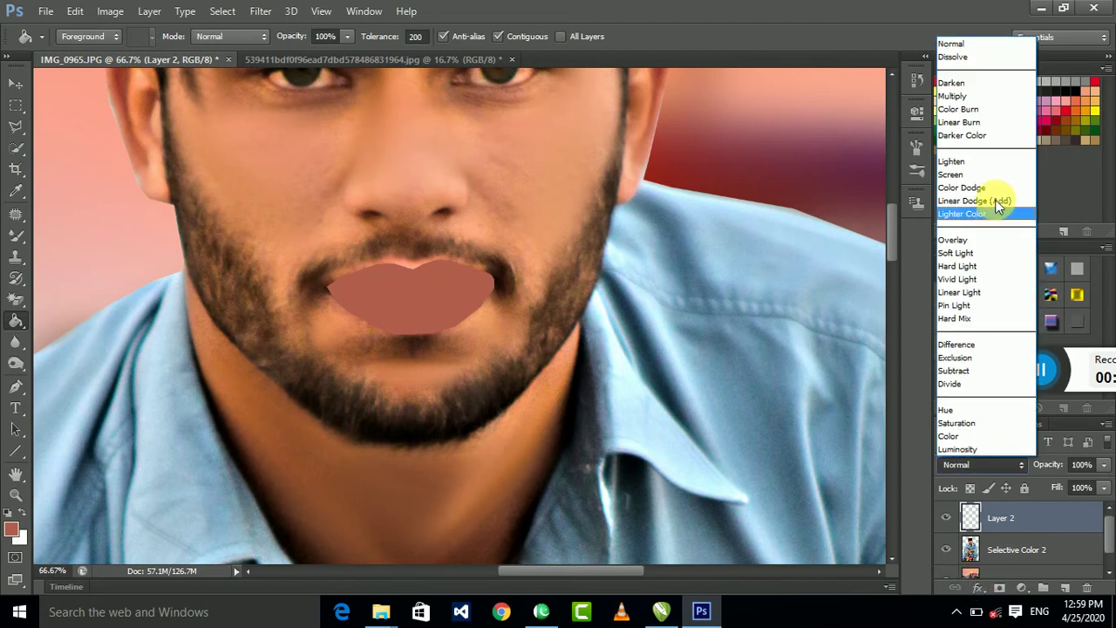
pyautogui.click(959, 87)
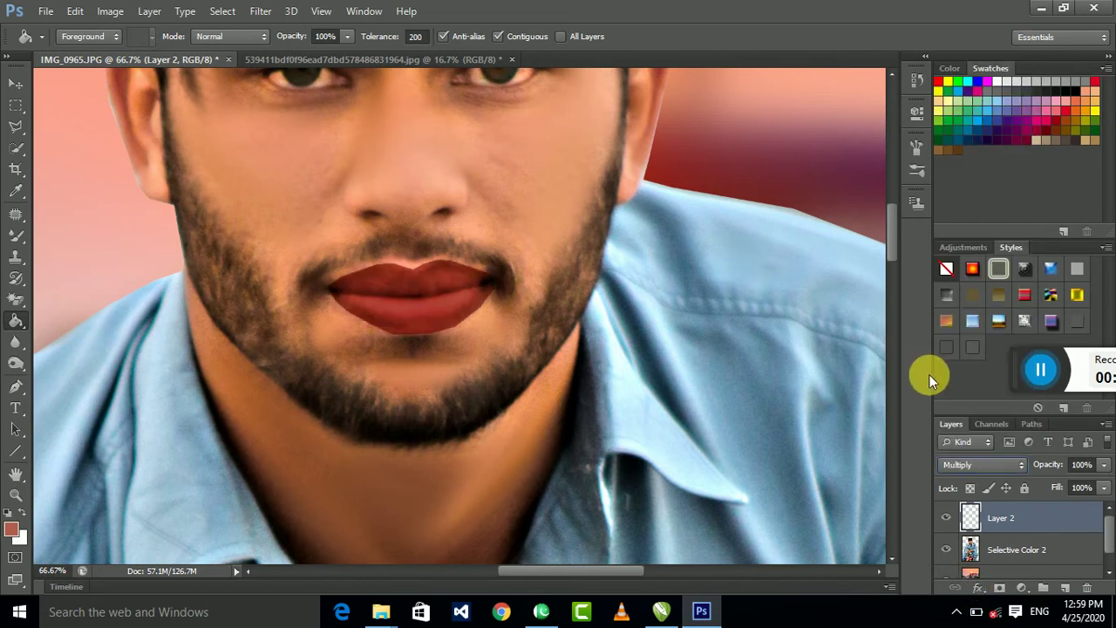
pyautogui.moveTo(1064, 488); pyautogui.dragTo(1036, 479)
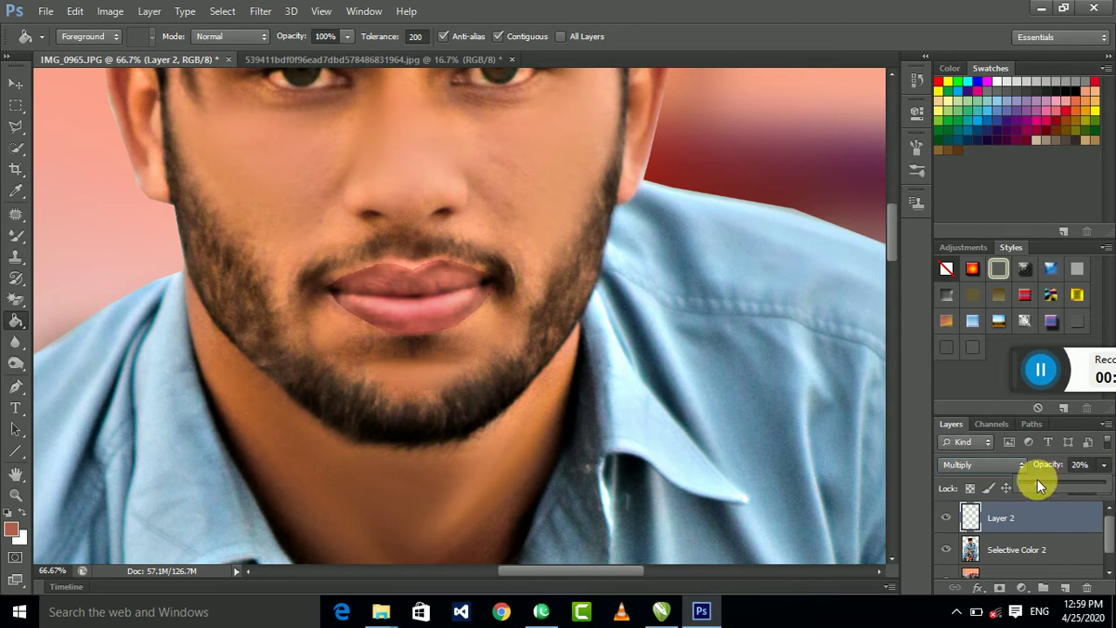
pyautogui.moveTo(1046, 485)
pyautogui.mouseDown()
pyautogui.moveTo(1100, 481)
pyautogui.moveTo(1027, 510)
pyautogui.mouseUp()
pyautogui.click(1103, 488)
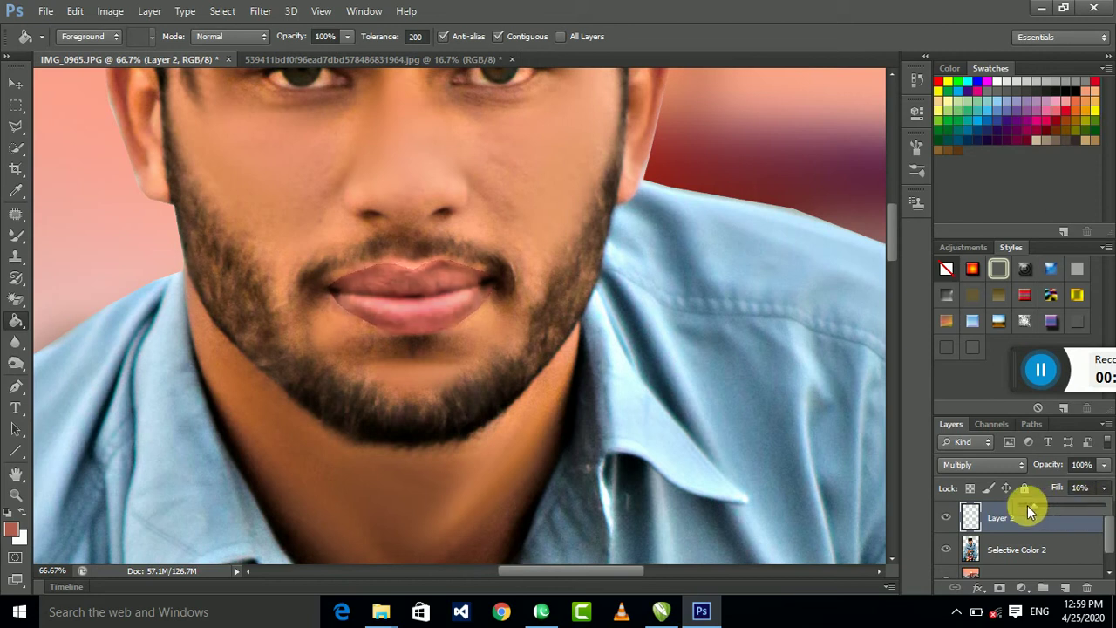
pyautogui.click(1103, 468)
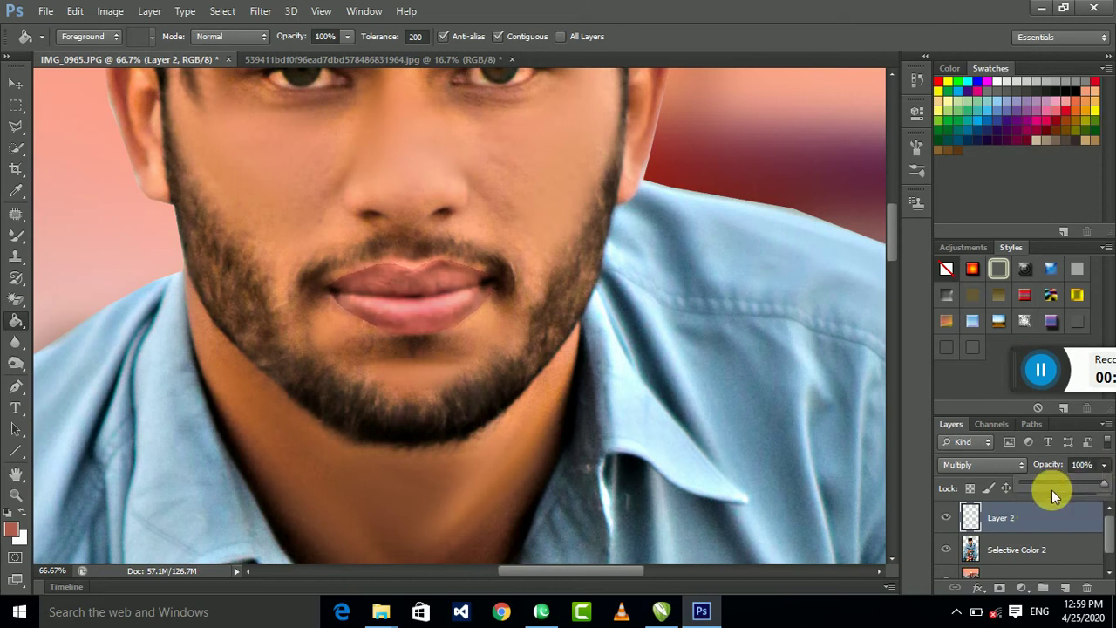
pyautogui.moveTo(1074, 488); pyautogui.dragTo(1070, 488)
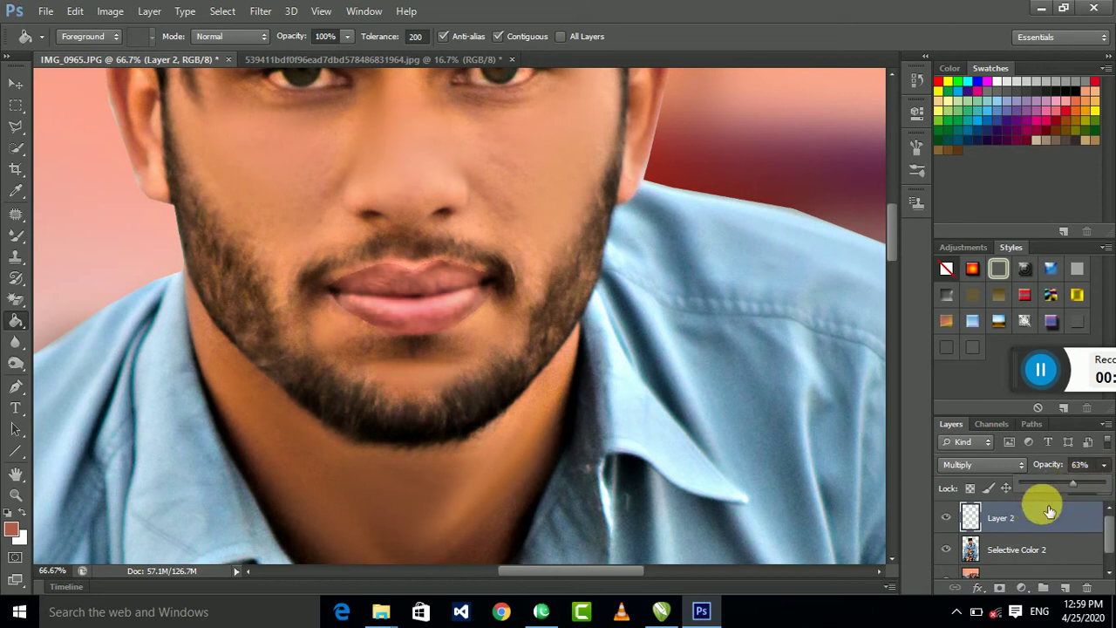
pyautogui.click(1103, 488)
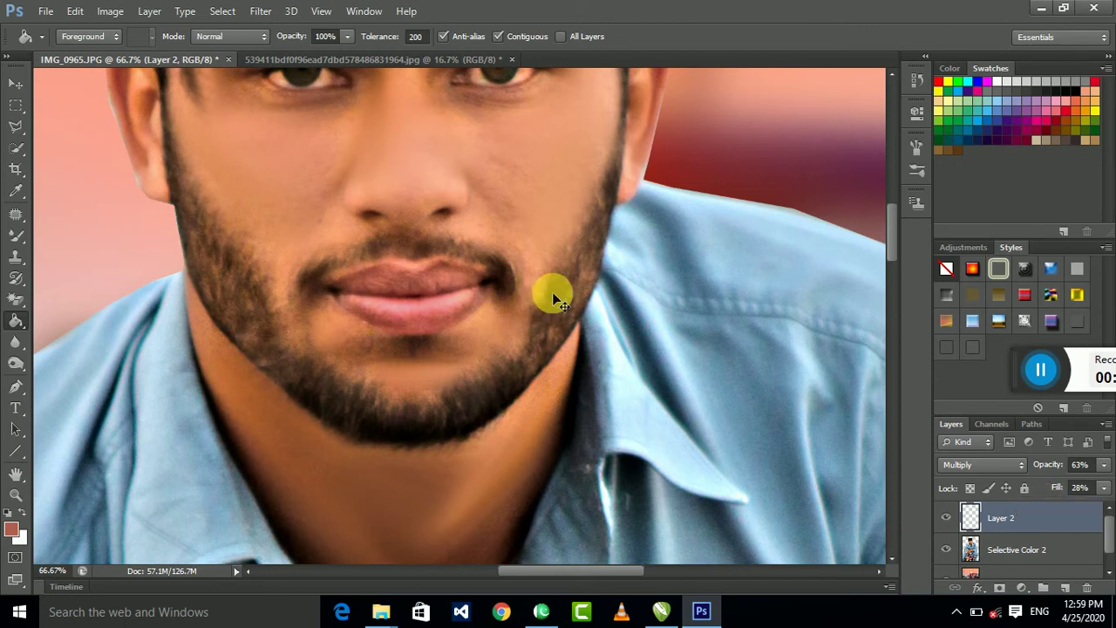
pyautogui.hotkey('ctrl', '-')
pyautogui.hotkey('ctrl', '-')
pyautogui.hotkey('ctrl', '-')
# Pick bright red as the foreground colour and commit a free transform on the lip layer
pyautogui.hotkey('ctrl', '+')
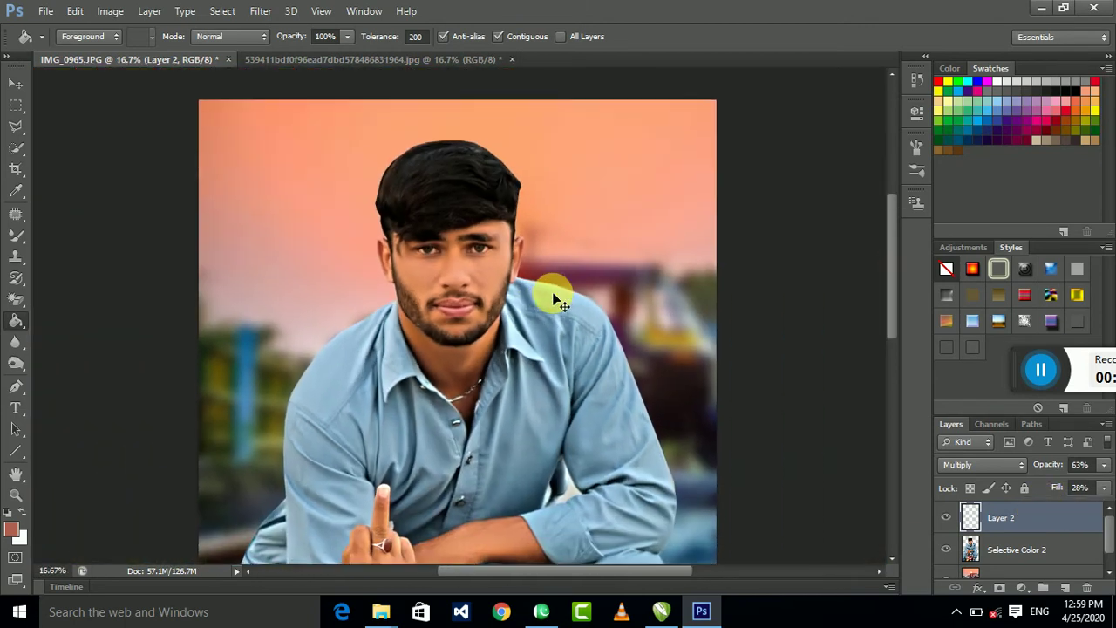
pyautogui.click(939, 81)
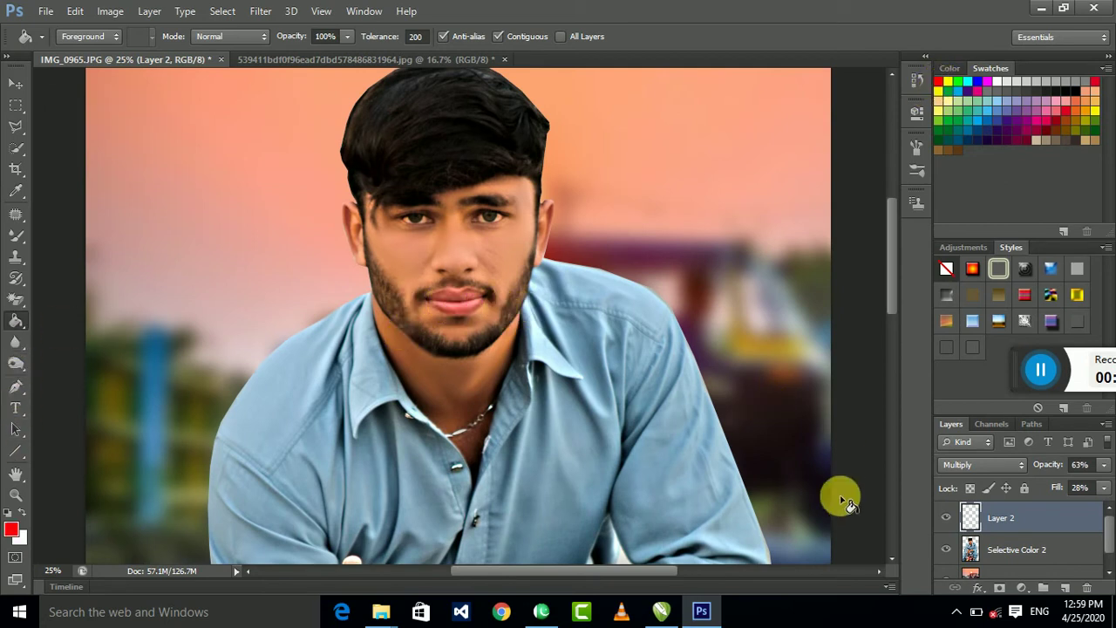
pyautogui.click(15, 83)
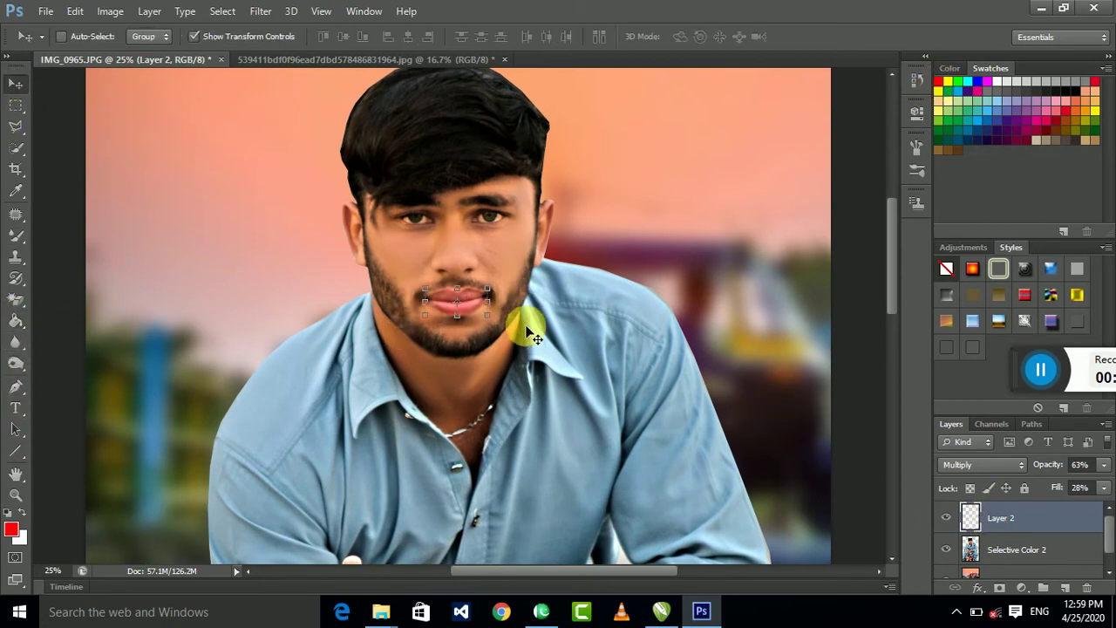
pyautogui.hotkey('ctrl', 't')
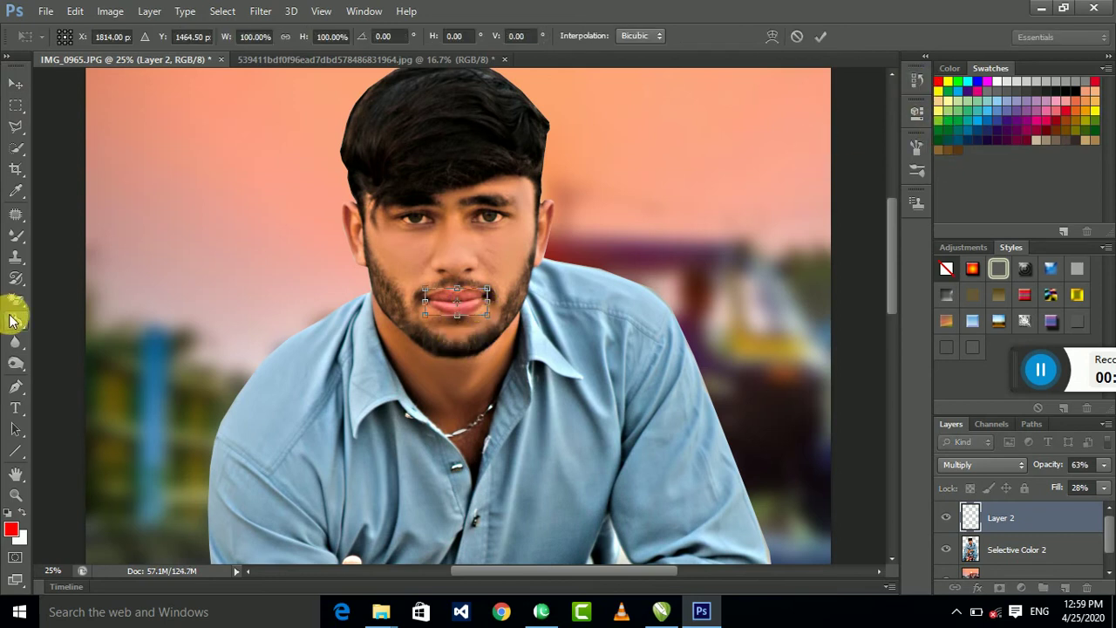
pyautogui.click(14, 320)
pyautogui.click(476, 242)
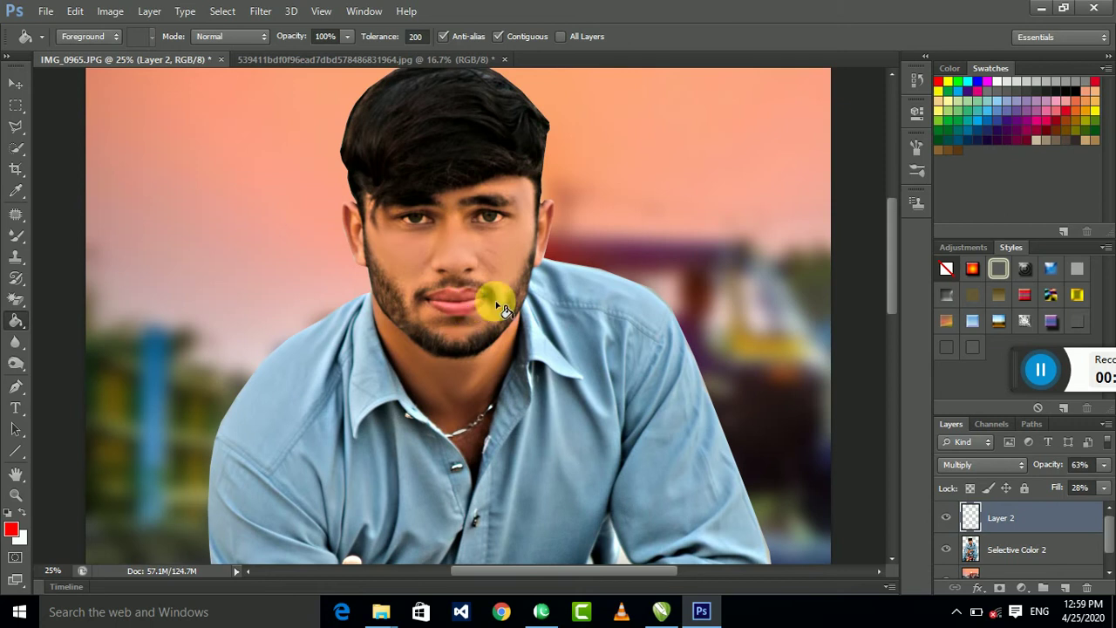
# Lower Layer 2's opacity to 42%, discarding a trial red fill
pyautogui.click(1099, 467)
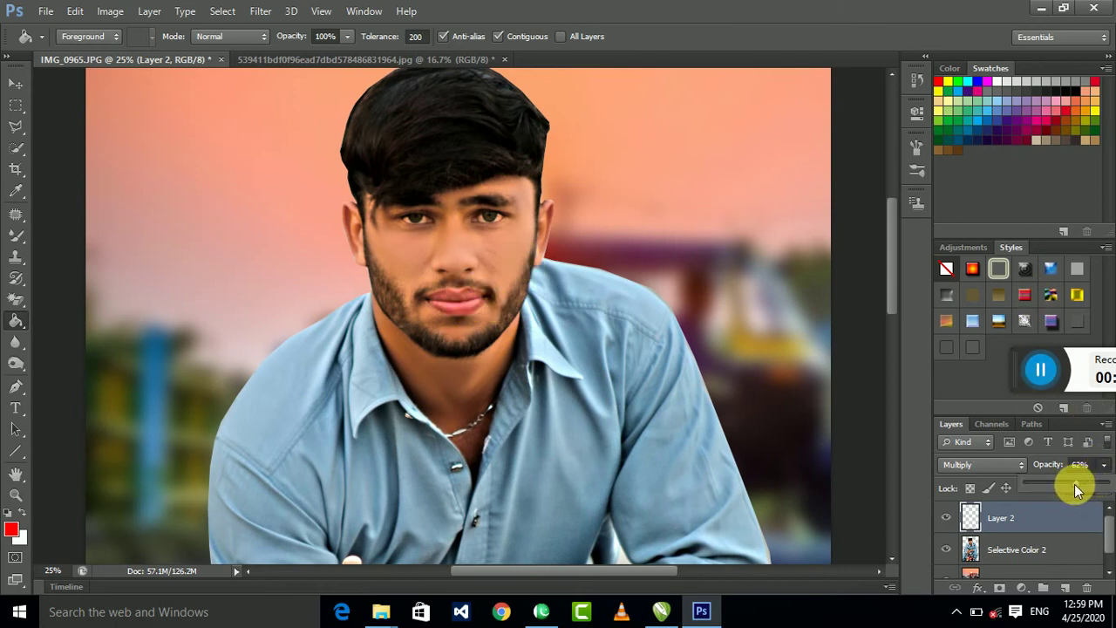
pyautogui.moveTo(1076, 488); pyautogui.dragTo(1073, 488)
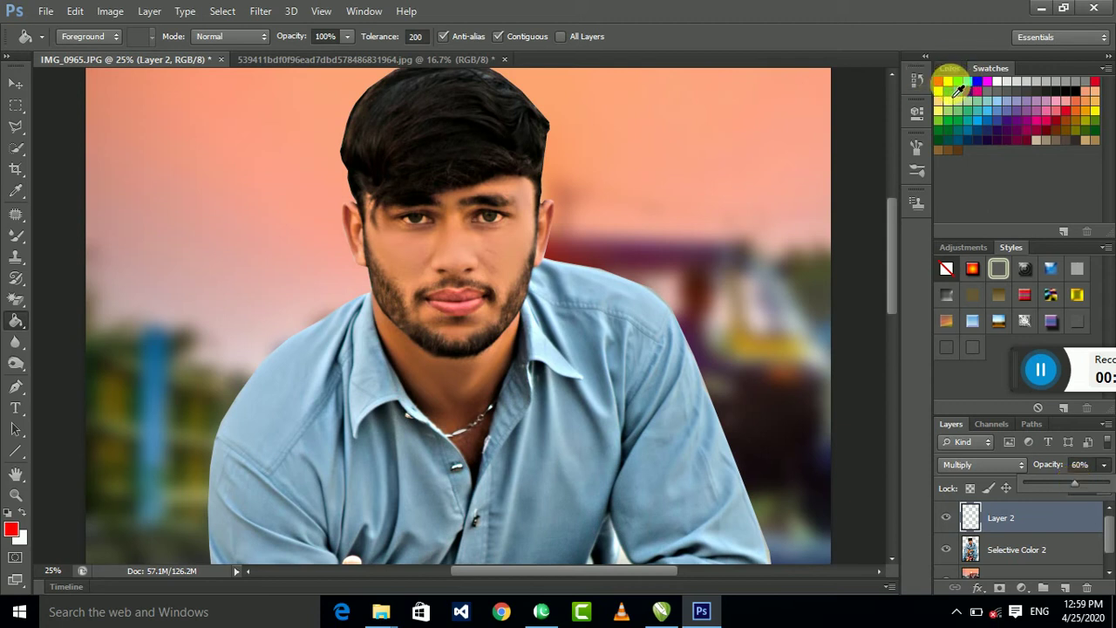
pyautogui.click(458, 323)
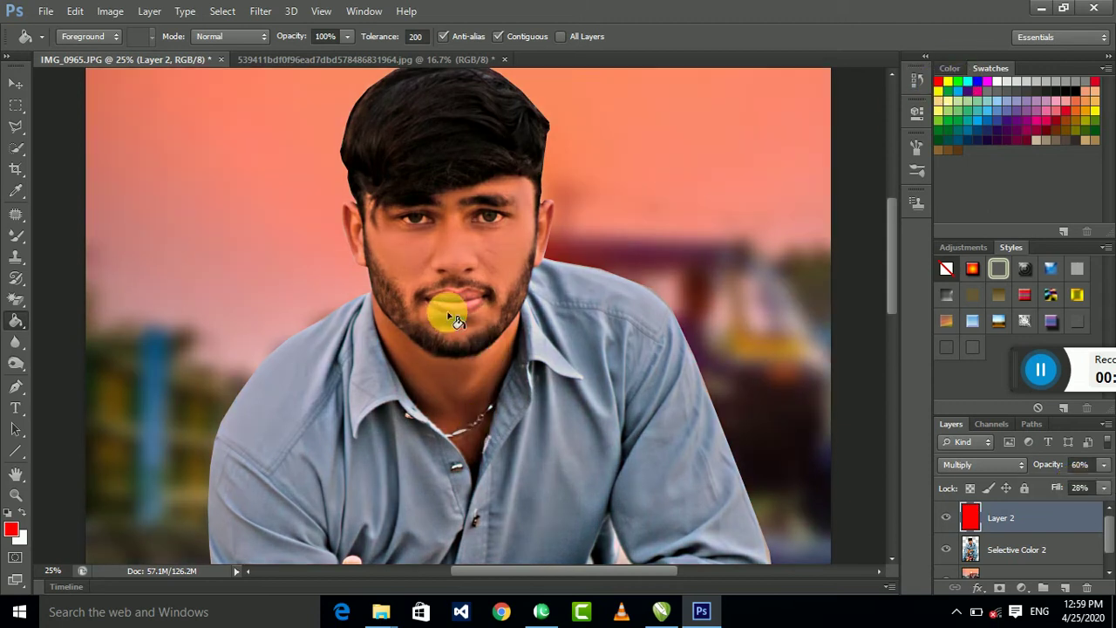
pyautogui.hotkey('ctrl', 'z')
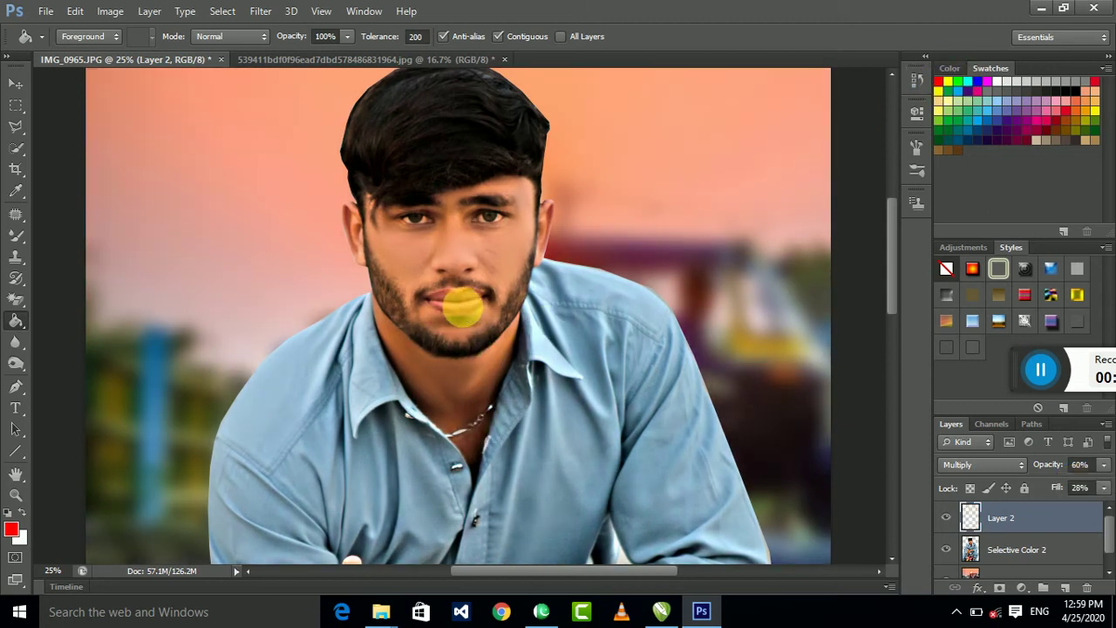
pyautogui.click(1101, 465)
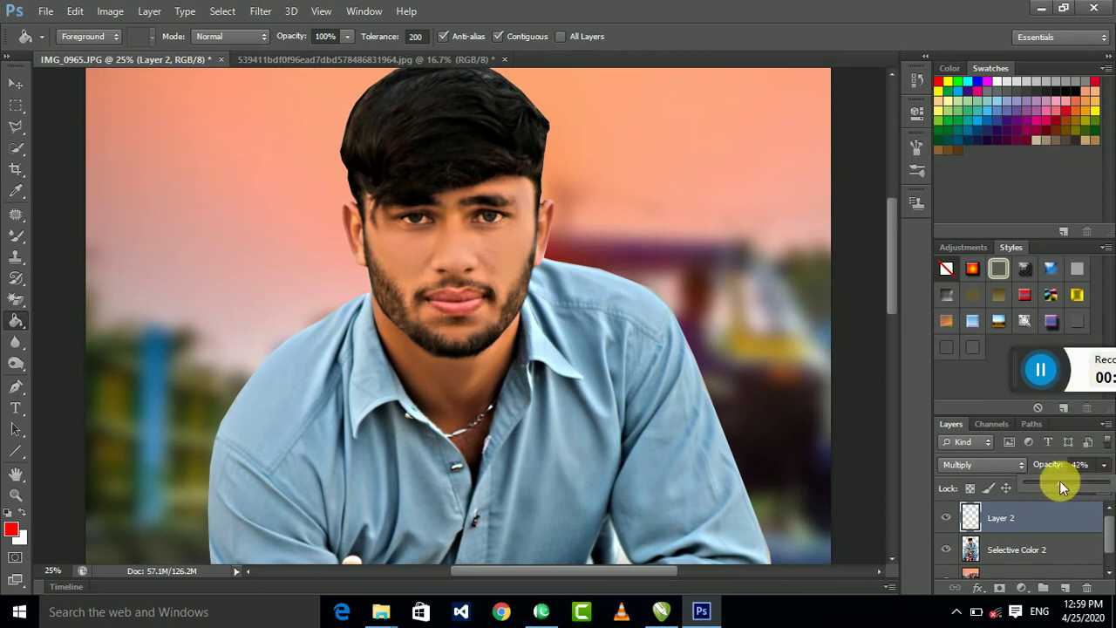
# Compare the lips with Layer 2 hidden and shown, then select it with Selective Color 2
pyautogui.click(16, 84)
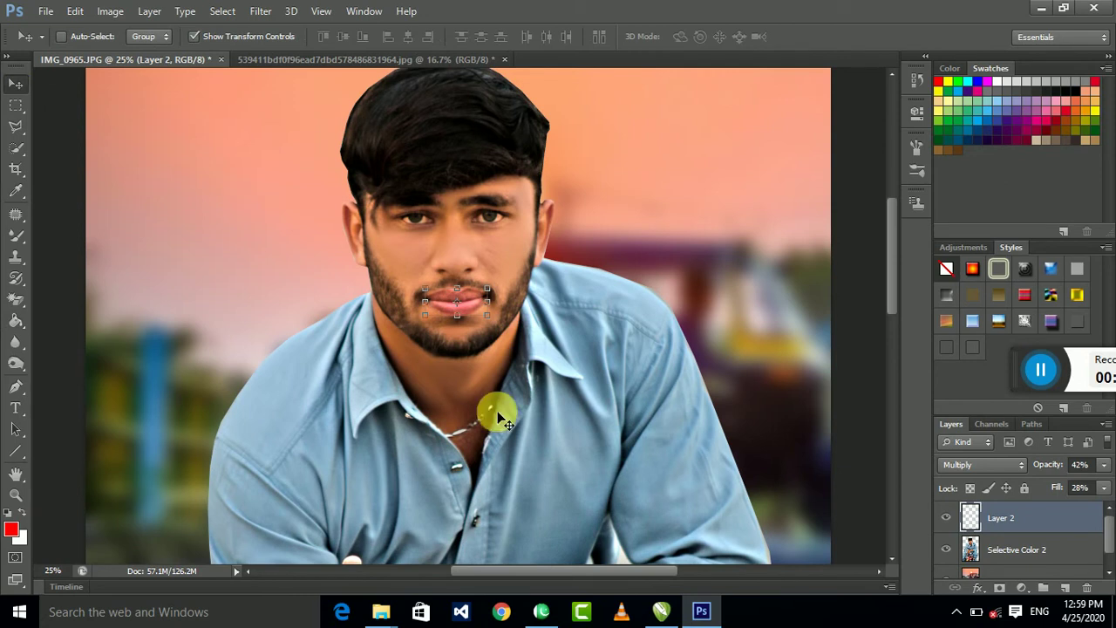
pyautogui.click(946, 519)
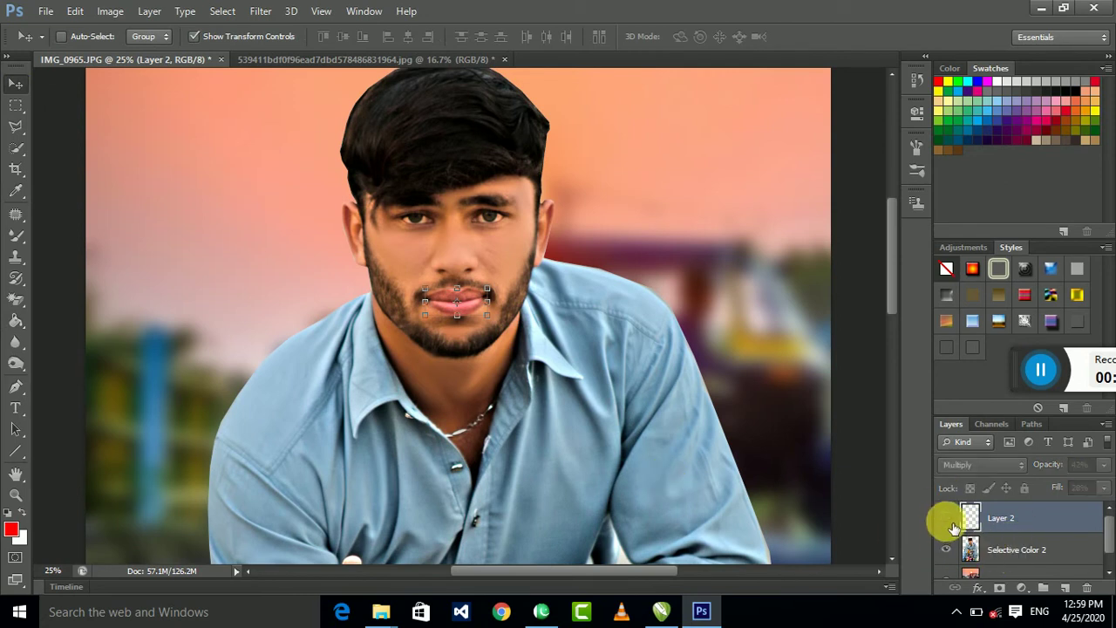
pyautogui.click(949, 520)
pyautogui.click(949, 520)
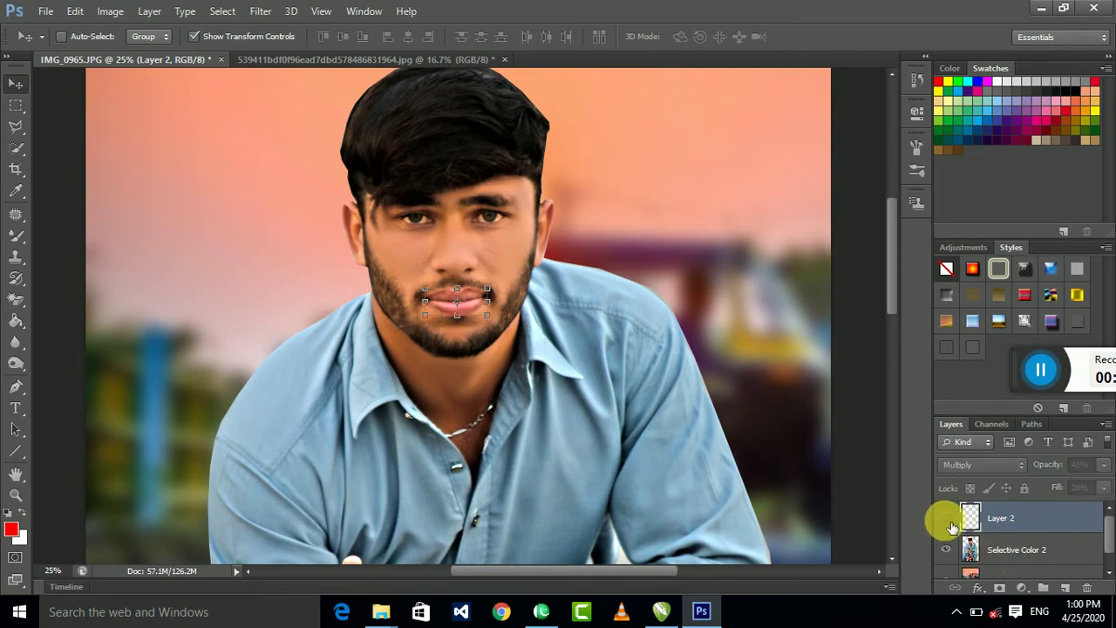
pyautogui.click(16, 105)
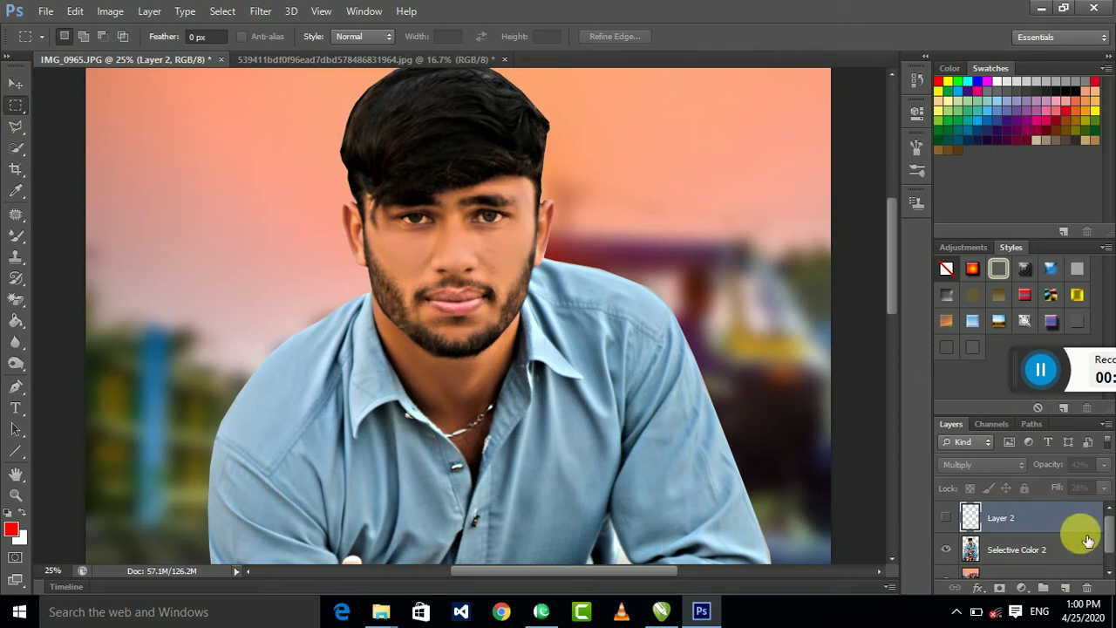
pyautogui.click(947, 517)
pyautogui.click(948, 519)
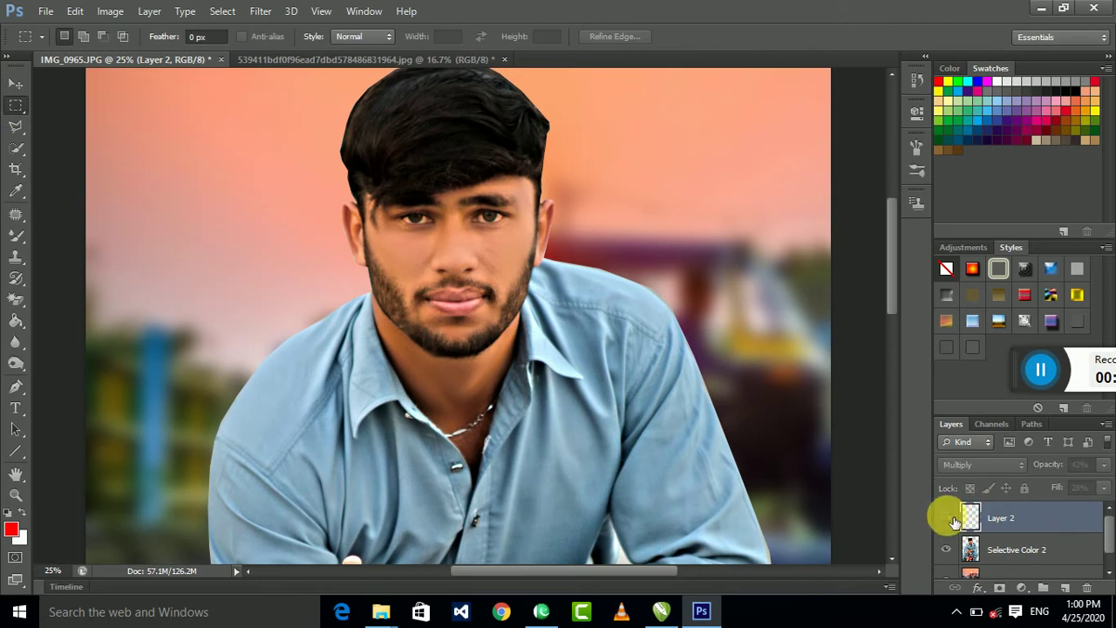
pyautogui.click(948, 519)
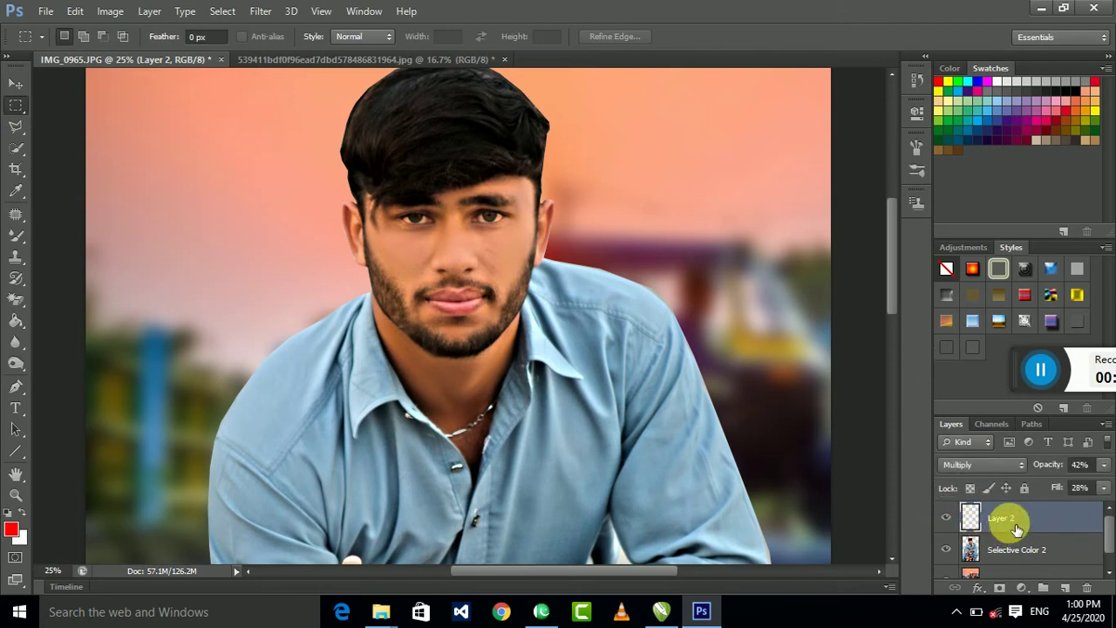
pyautogui.keyDown('ctrl'); pyautogui.click(1011, 547); pyautogui.keyUp('ctrl')
pyautogui.rightClick(1005, 546)
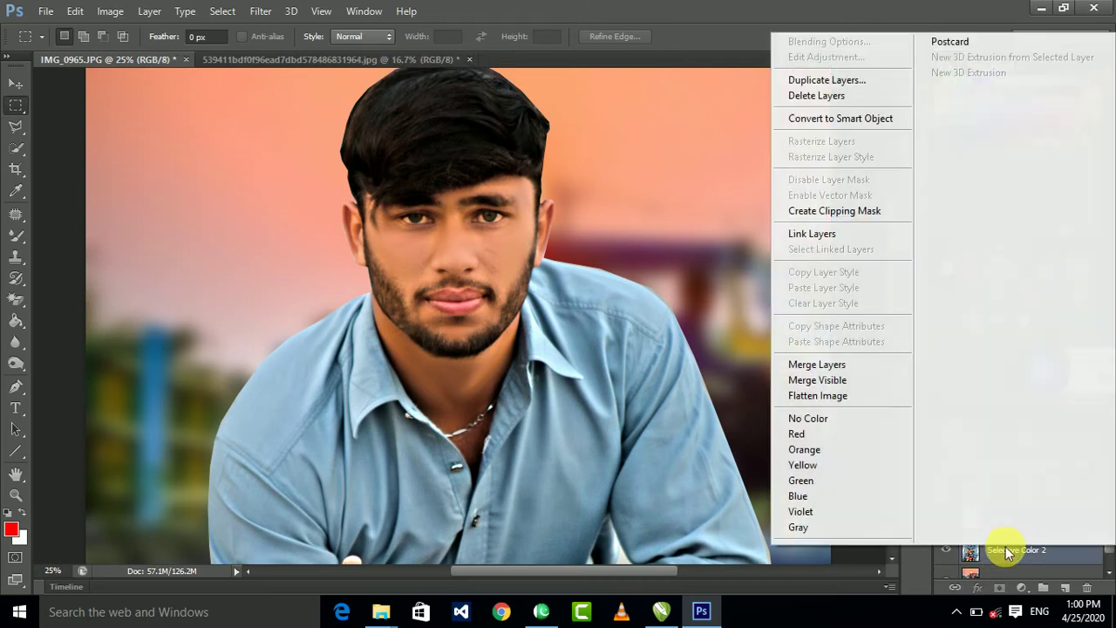
# Merge the lip tint and portrait layers into a single Layer 2
pyautogui.click(817, 364)
pyautogui.hotkey('ctrl', '-')
pyautogui.hotkey('ctrl', '-')
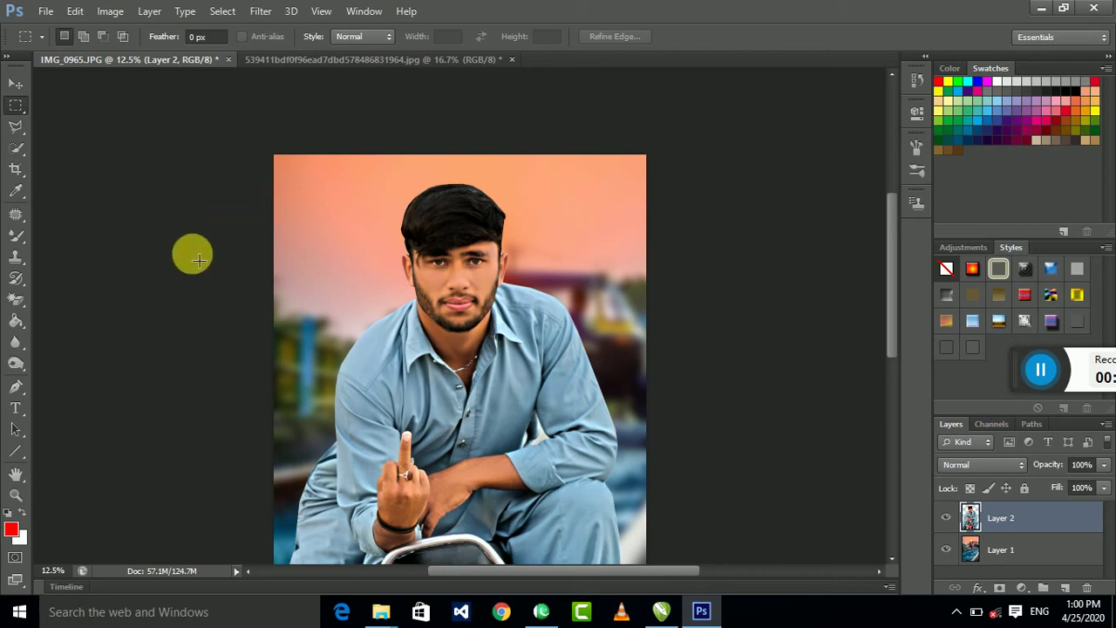
pyautogui.click(15, 342)
pyautogui.click(87, 339)
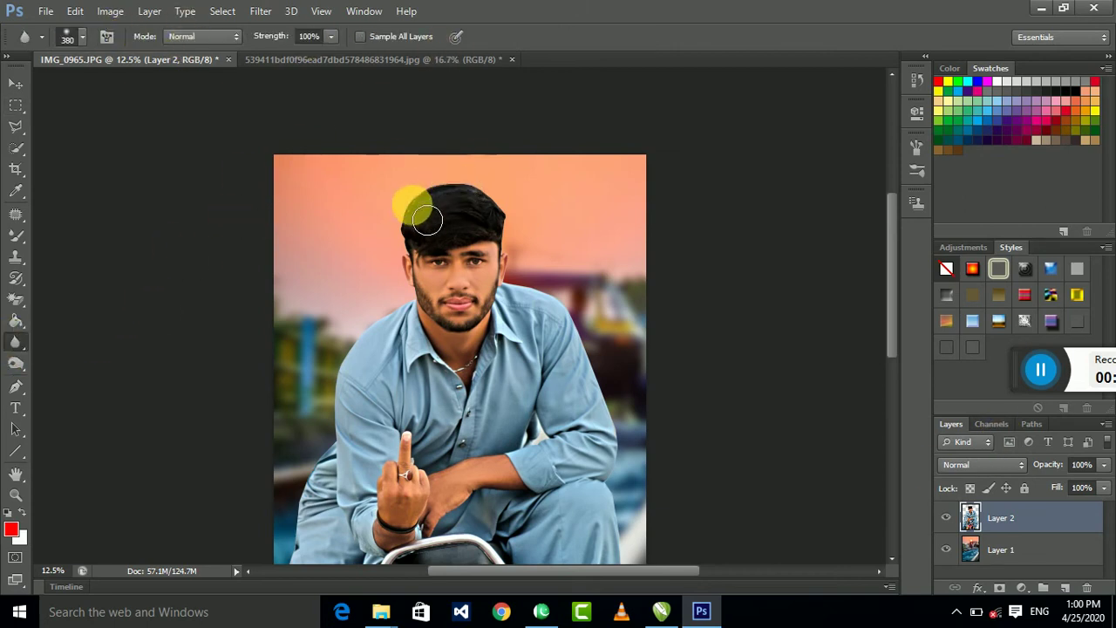
# Soften the hair, face, arm and right-side edges with the Blur Tool
pyautogui.moveTo(484, 176)
pyautogui.mouseDown()
pyautogui.moveTo(509, 210)
pyautogui.moveTo(407, 314)
pyautogui.mouseUp()
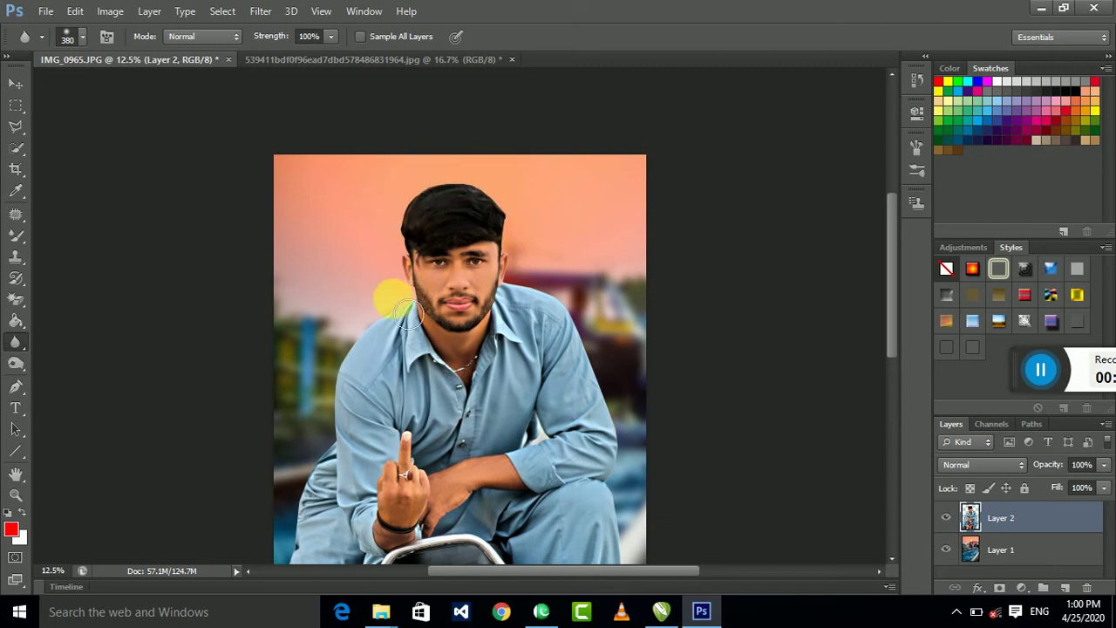
pyautogui.moveTo(407, 314)
pyautogui.mouseDown()
pyautogui.moveTo(313, 528)
pyautogui.moveTo(527, 270)
pyautogui.moveTo(585, 322)
pyautogui.moveTo(596, 353)
pyautogui.mouseUp()
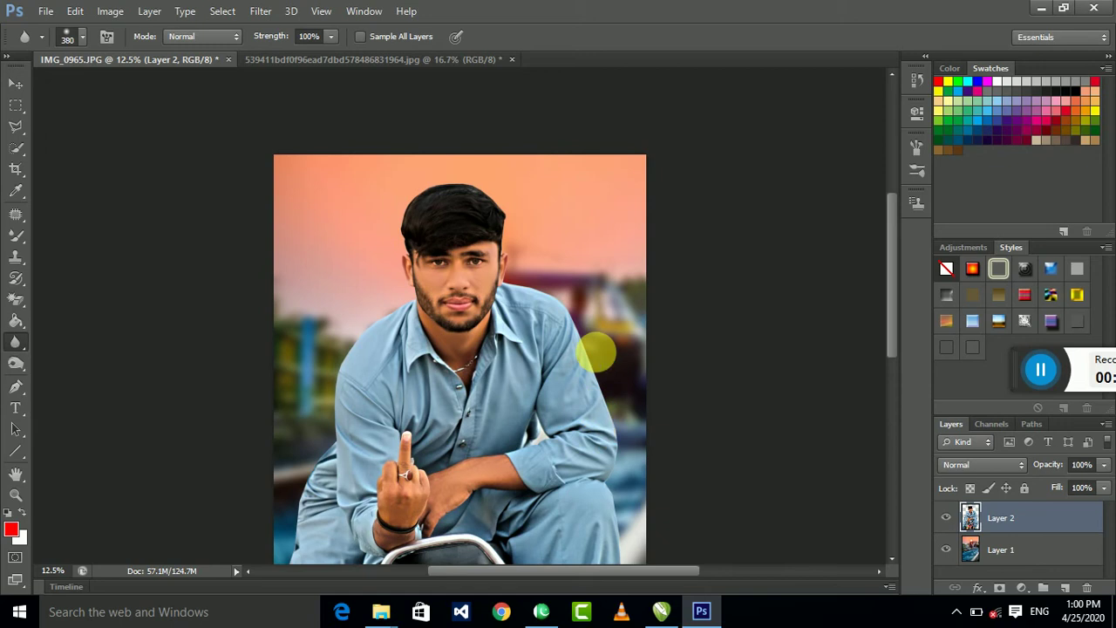
pyautogui.scroll(-3, 596, 353)
pyautogui.moveTo(596, 353)
pyautogui.mouseDown()
pyautogui.moveTo(631, 523)
pyautogui.moveTo(652, 355)
pyautogui.mouseUp()
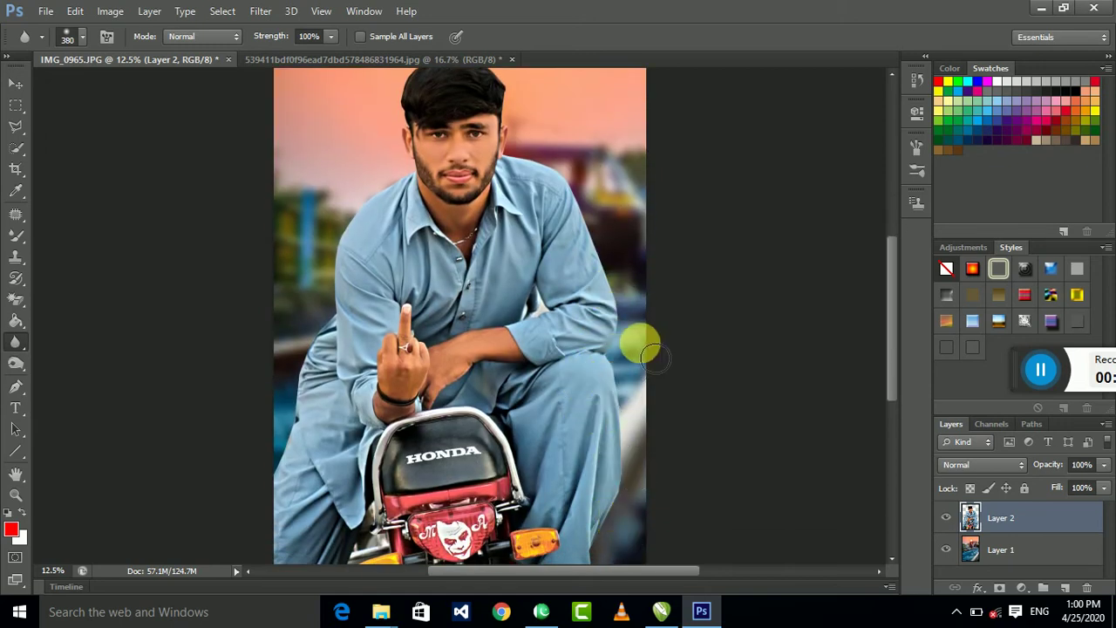
pyautogui.moveTo(652, 355)
pyautogui.mouseDown()
pyautogui.moveTo(598, 494)
pyautogui.moveTo(614, 323)
pyautogui.moveTo(636, 343)
pyautogui.mouseUp()
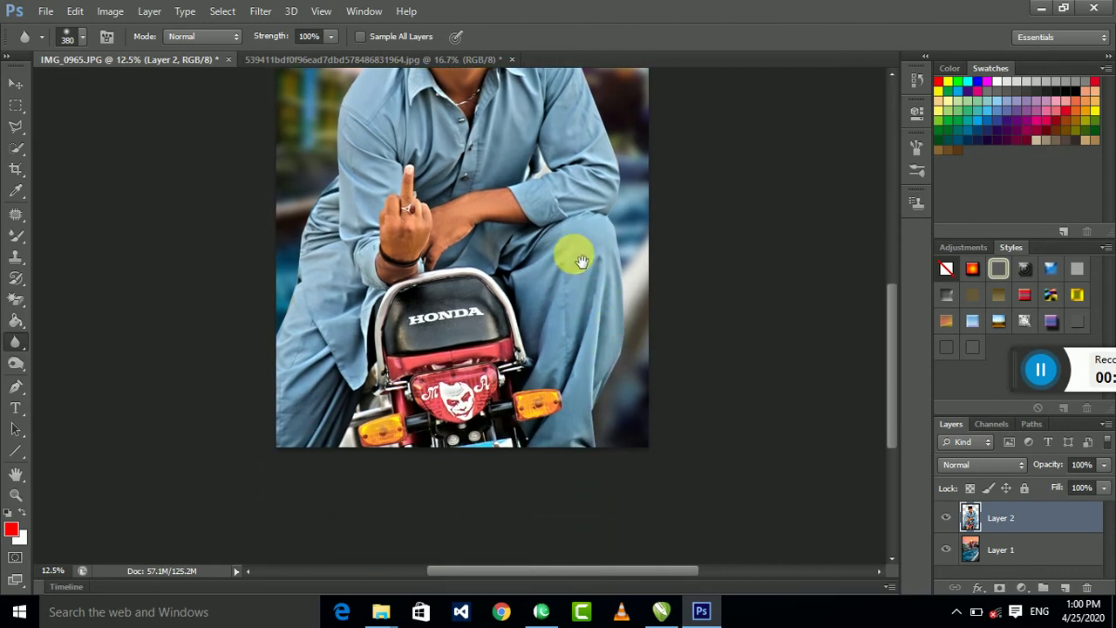
pyautogui.moveTo(567, 281); pyautogui.dragTo(530, 356)
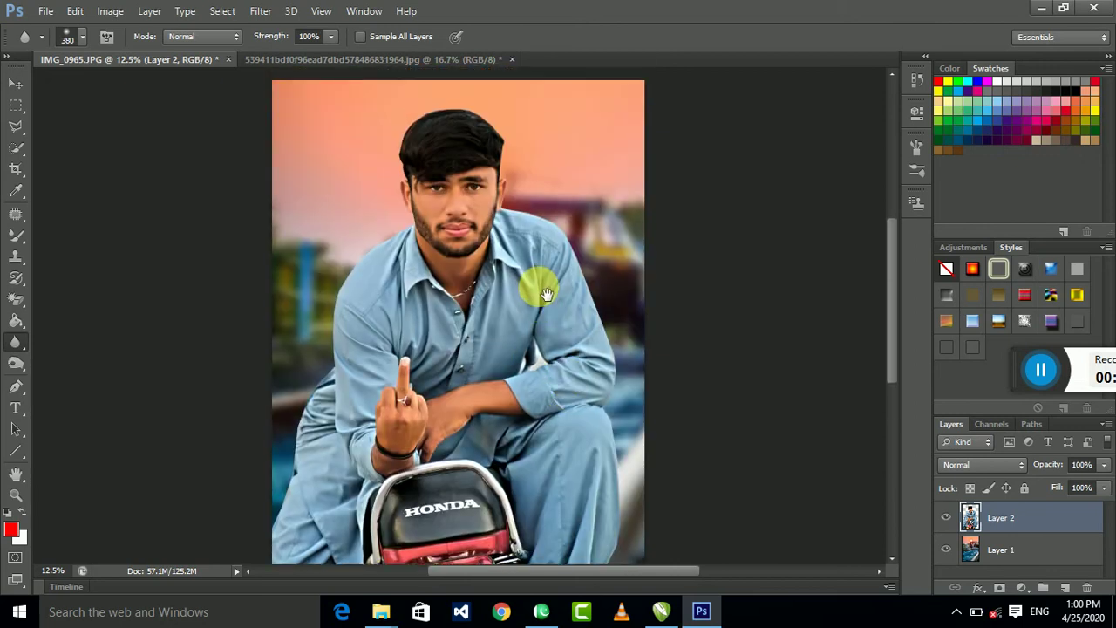
pyautogui.scroll(-2, 453, 322)
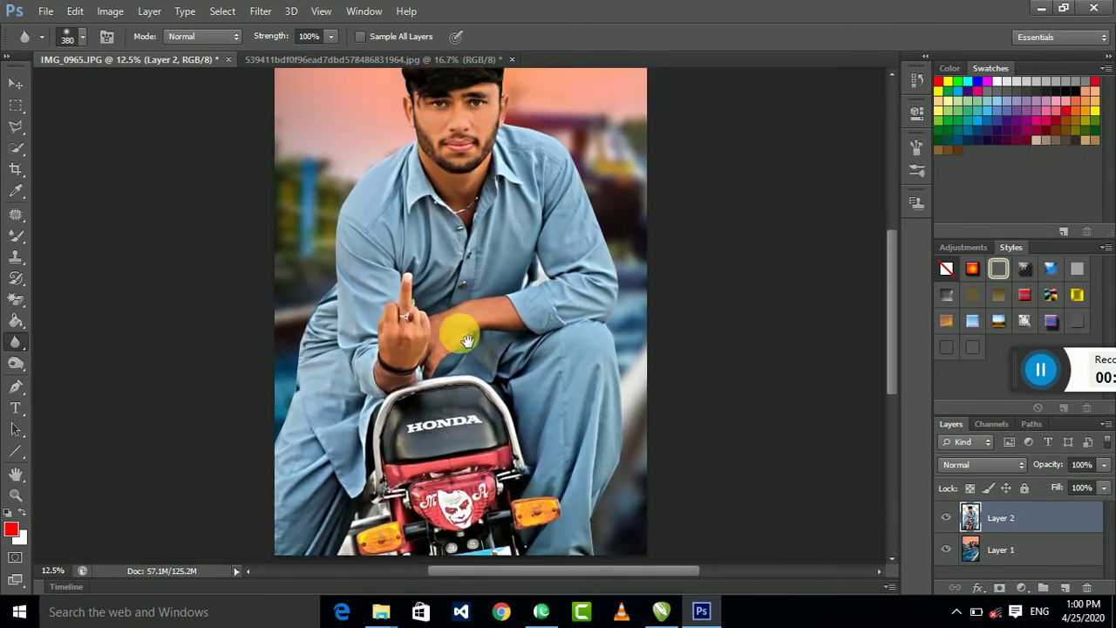
pyautogui.moveTo(468, 340); pyautogui.dragTo(483, 396)
# Soften the leg edges, bottom outline and the outline beside the face
pyautogui.moveTo(652, 485); pyautogui.dragTo(634, 521)
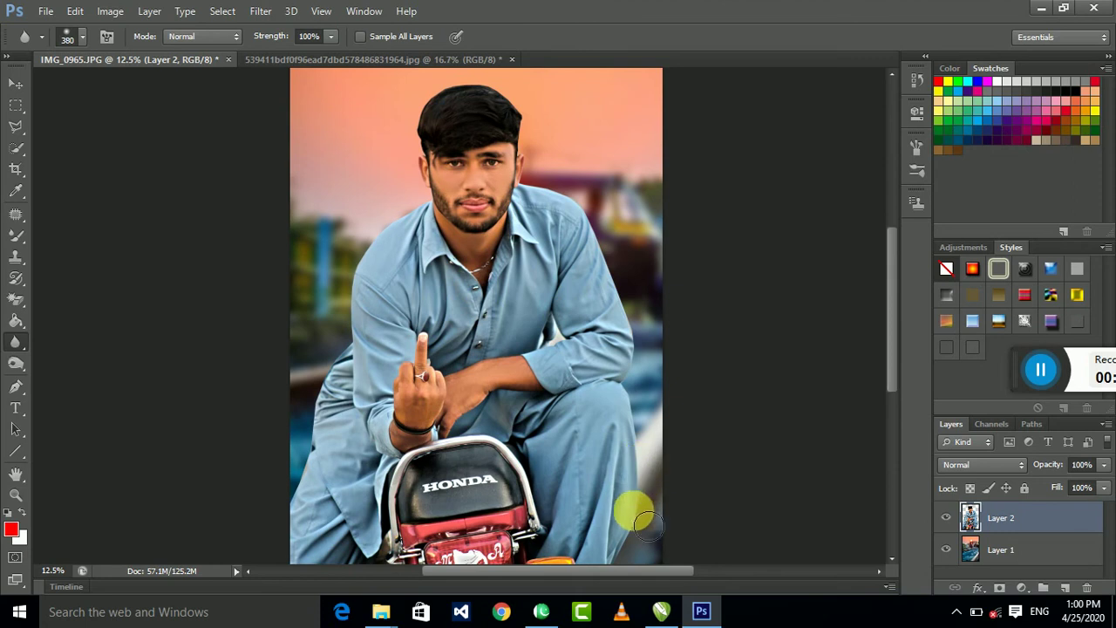
pyautogui.scroll(-3, 619, 505)
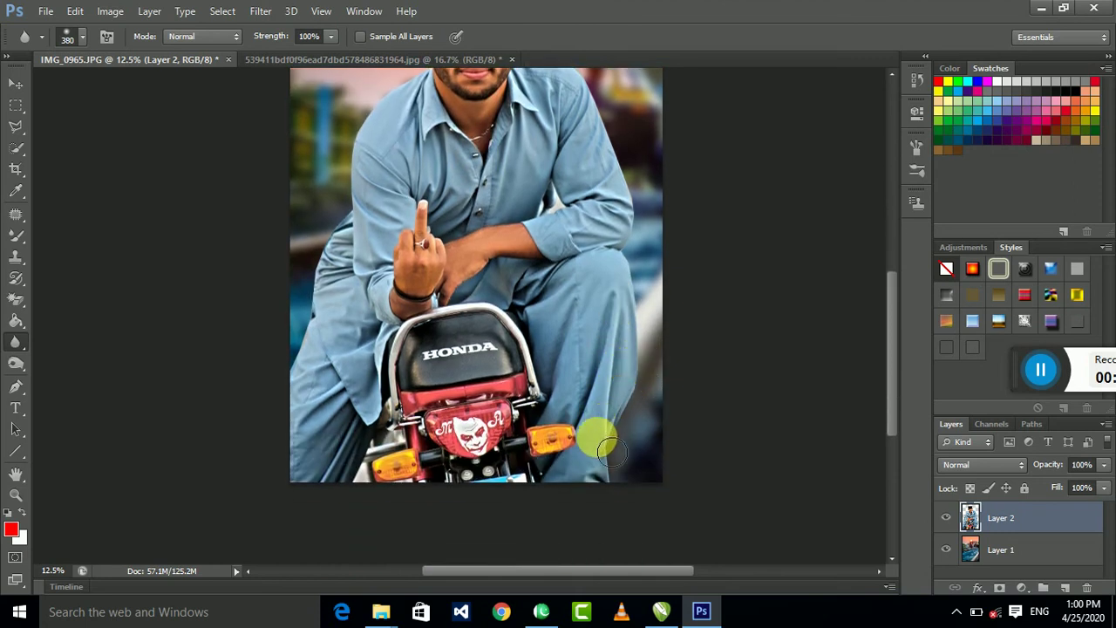
pyautogui.moveTo(607, 447); pyautogui.dragTo(279, 456)
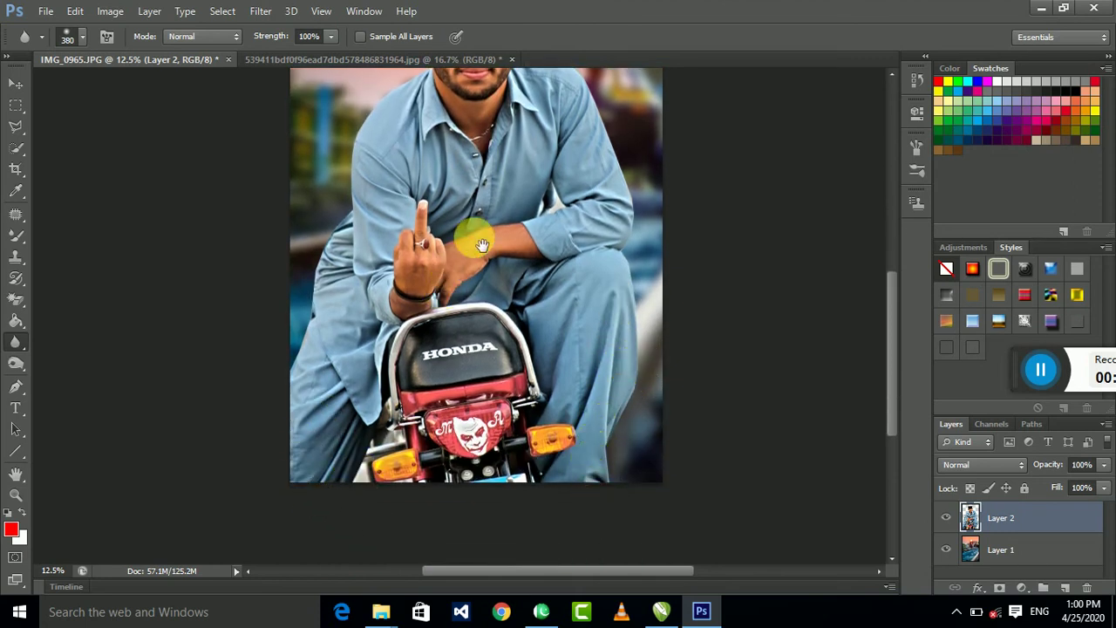
pyautogui.moveTo(482, 245); pyautogui.dragTo(462, 386)
pyautogui.moveTo(328, 410); pyautogui.dragTo(420, 233)
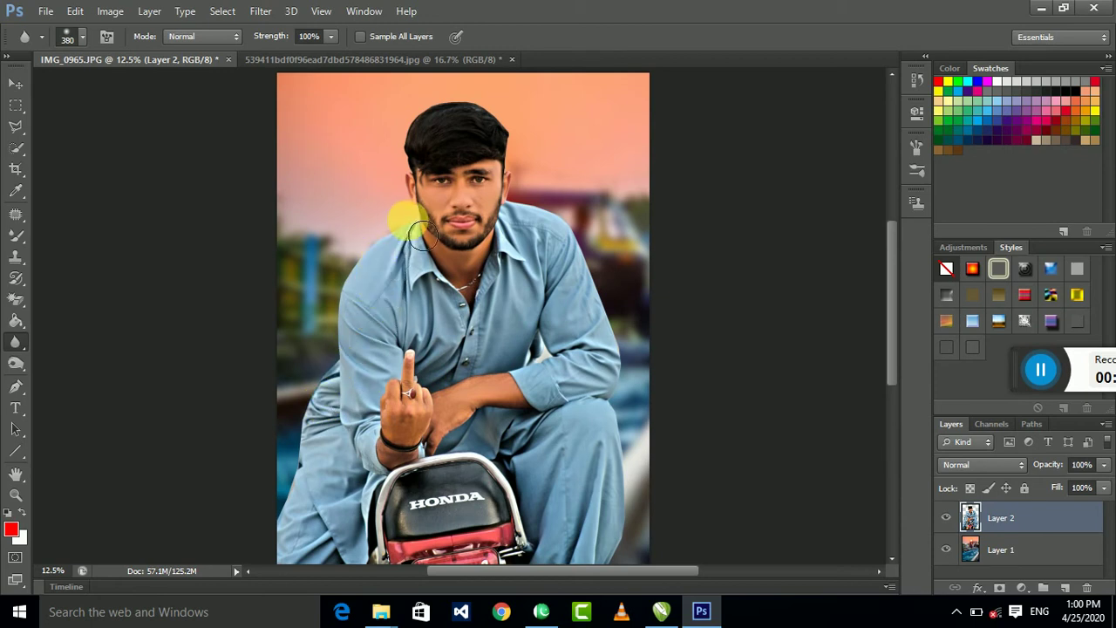
pyautogui.click(16, 82)
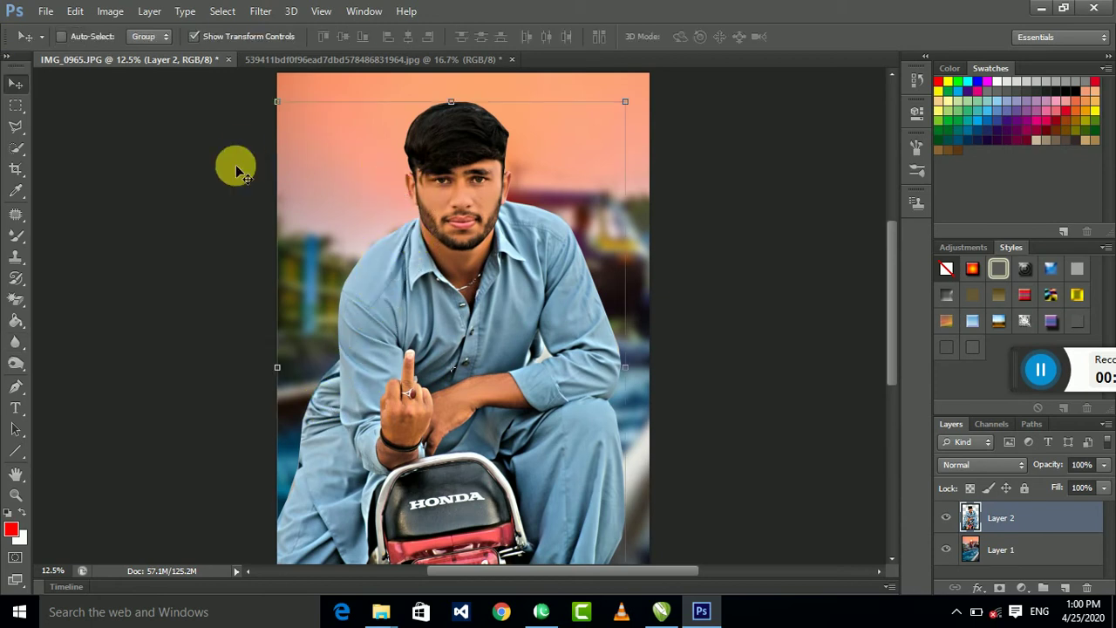
# Brighten the photo with Levels by raising the midtones to 1.02
pyautogui.hotkey('ctrl', 'l')
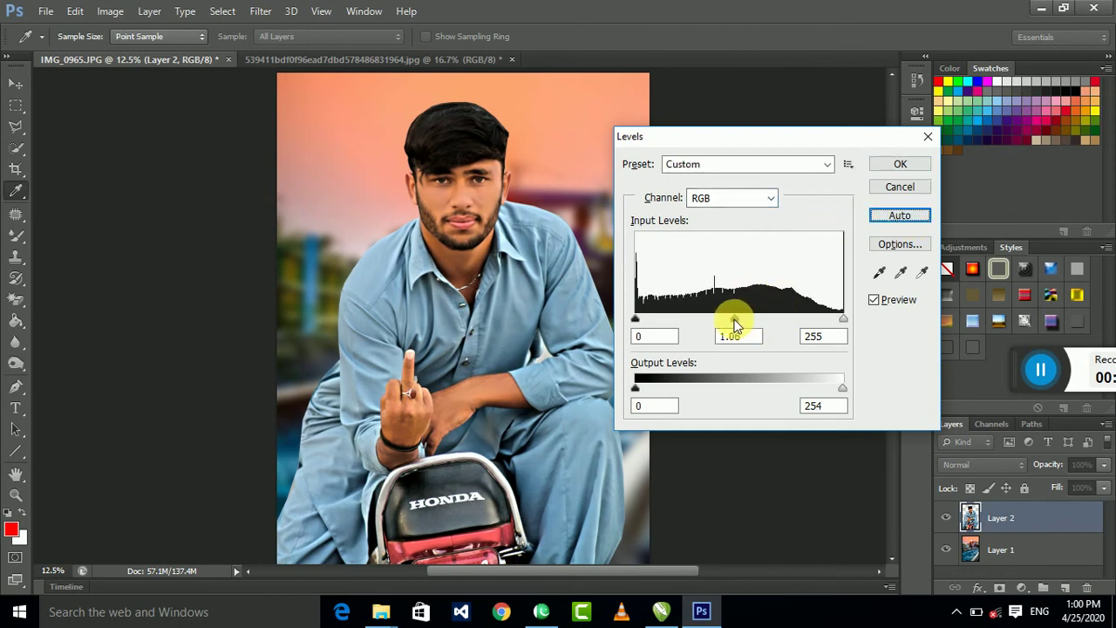
pyautogui.moveTo(735, 324); pyautogui.dragTo(733, 319)
pyautogui.click(900, 163)
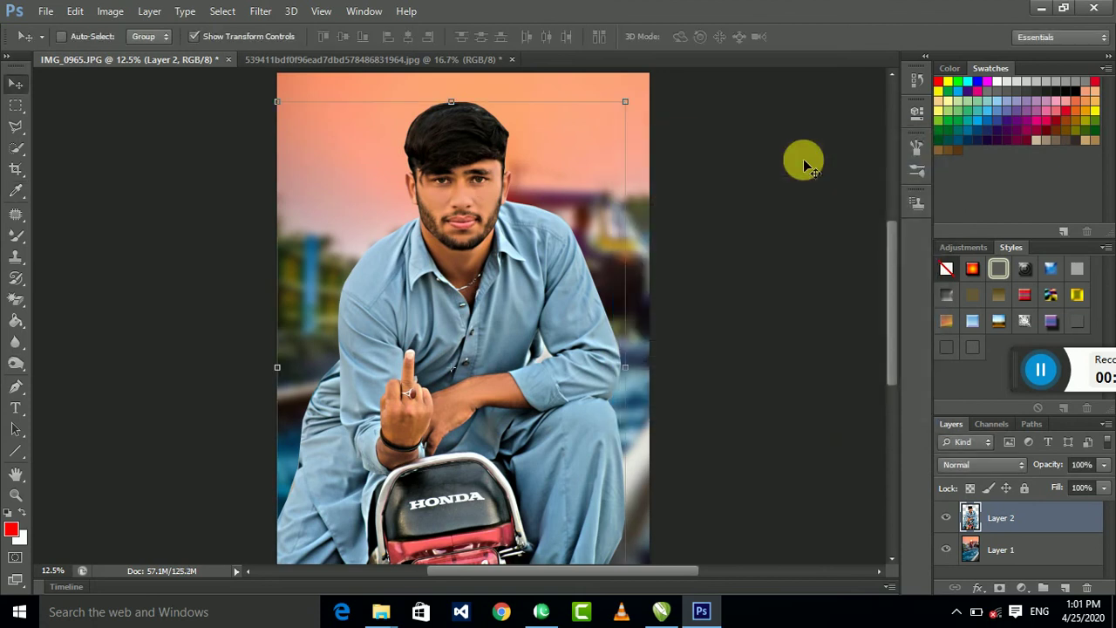
pyautogui.hotkey('ctrl', '-')
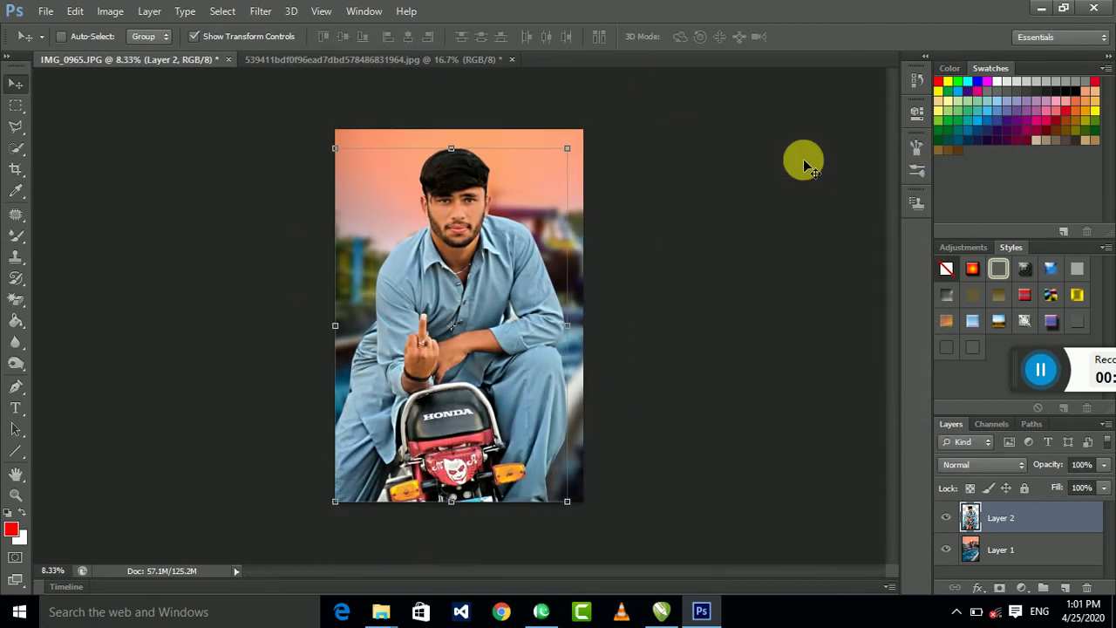
# Save the composite as IMG_0965.psd in New folder (3), keeping Layer 2 and Layer 1
pyautogui.hotkey('ctrl', 's')
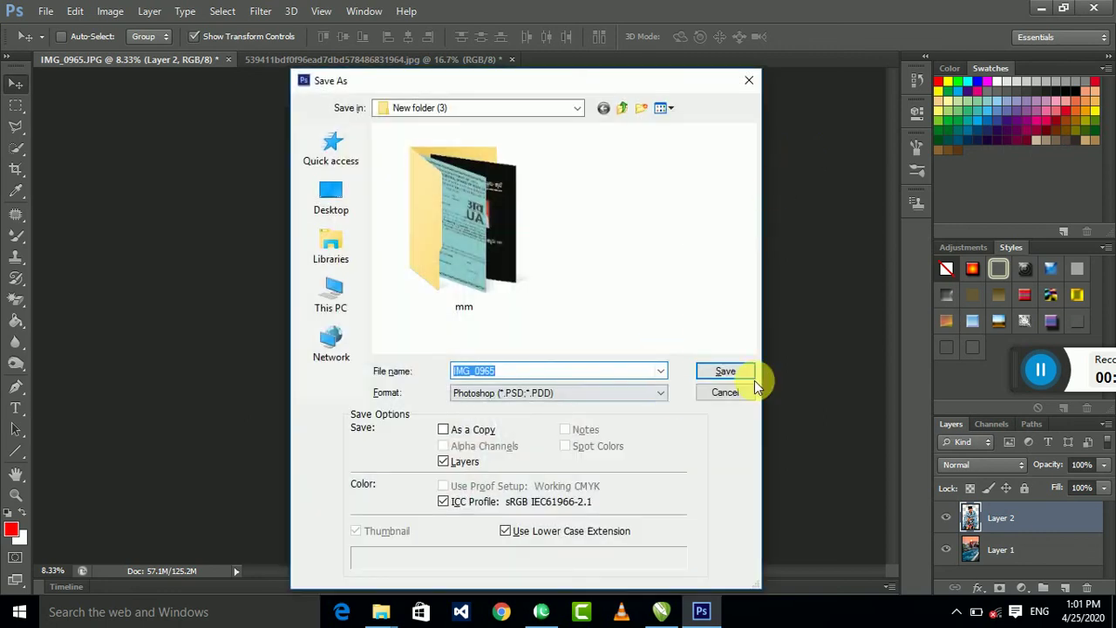
pyautogui.click(732, 374)
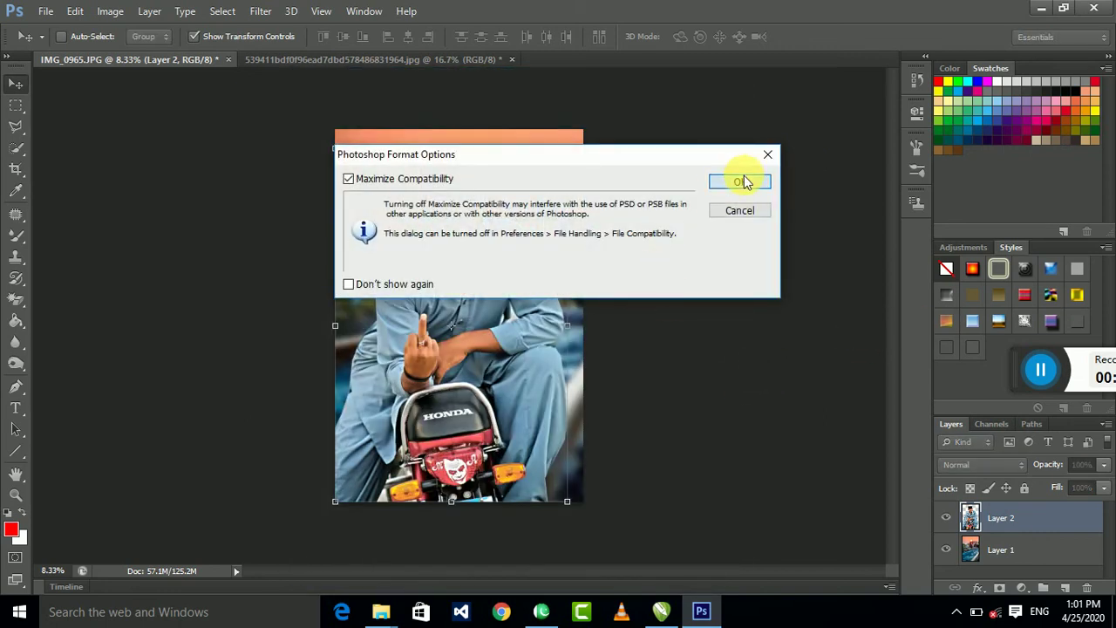
pyautogui.click(739, 182)
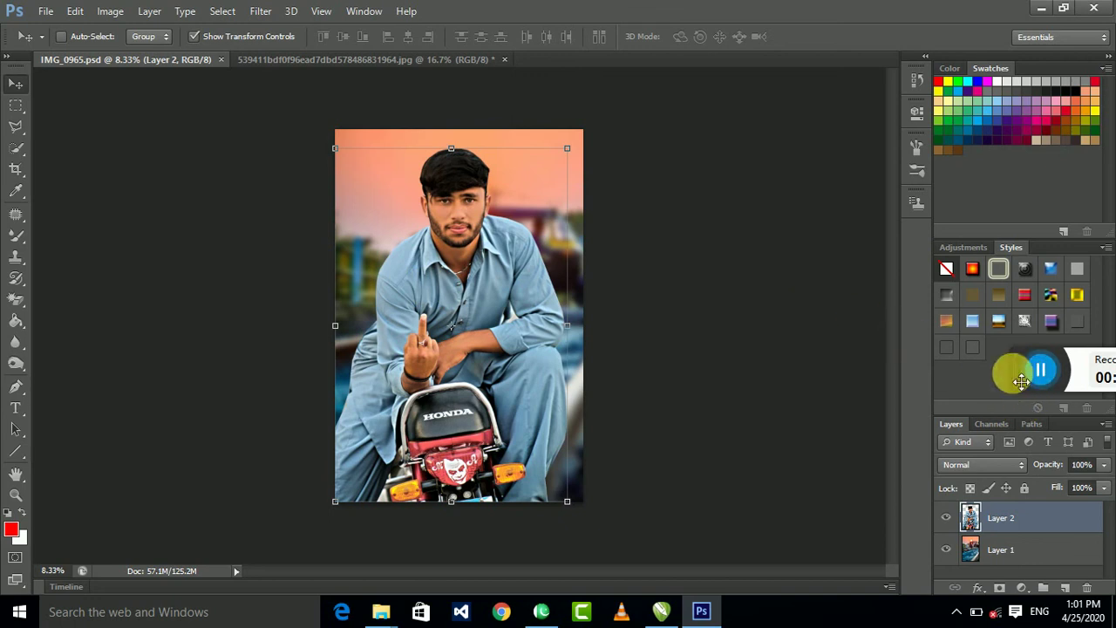
# Merge Layer 1 and Layer 2 into a single layer and save the PSD
pyautogui.moveTo(1020, 380); pyautogui.dragTo(1009, 376)
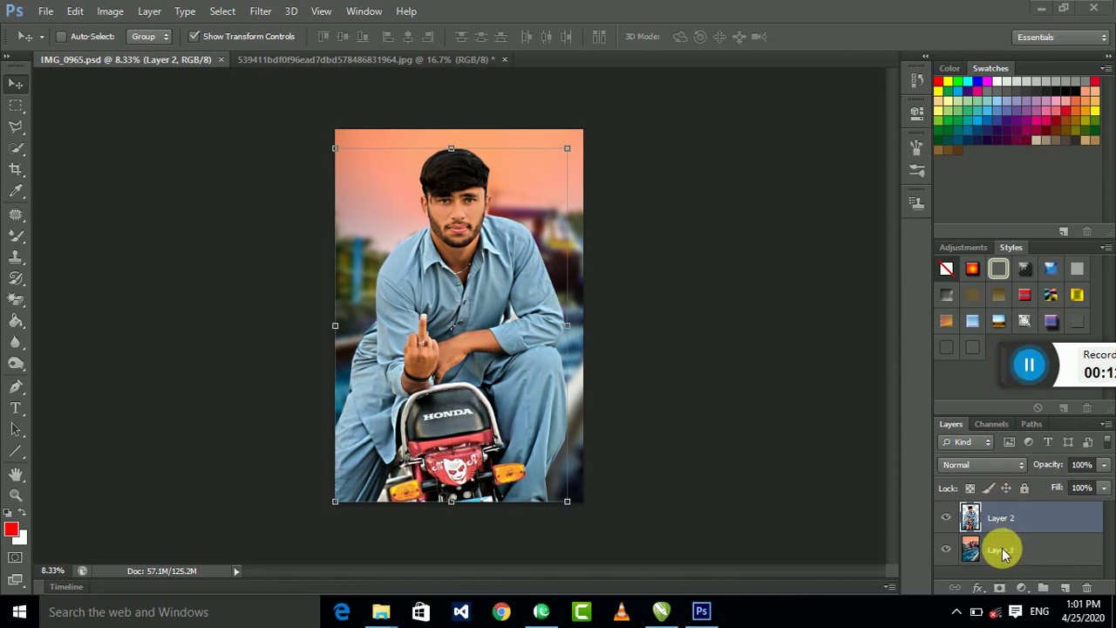
pyautogui.click(1011, 549)
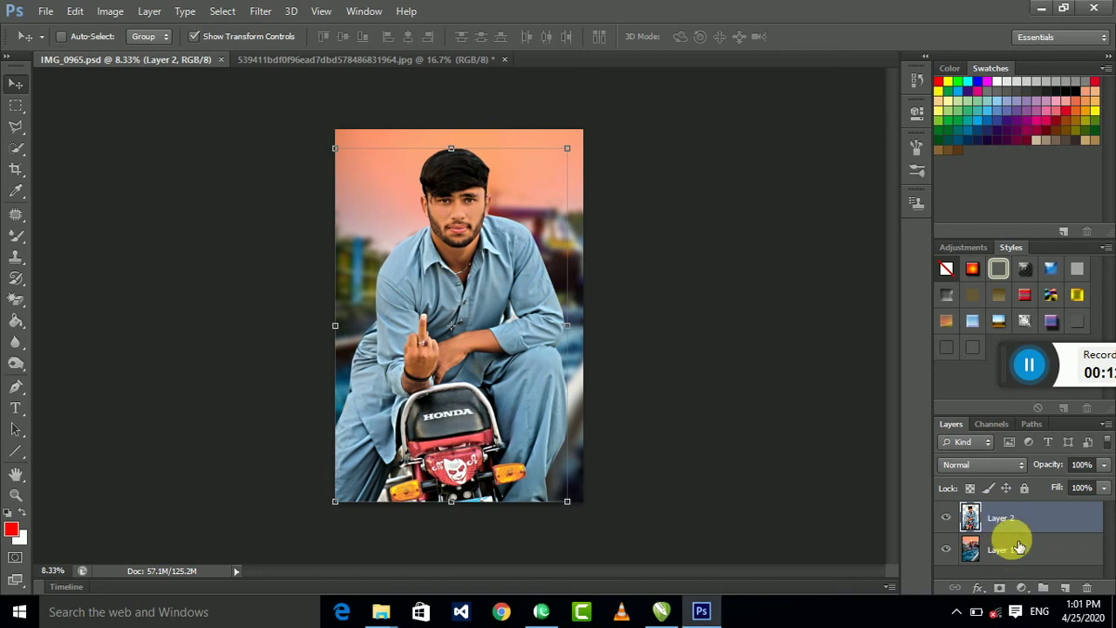
pyautogui.click(1014, 551)
pyautogui.keyDown('ctrl'); pyautogui.click(1026, 526); pyautogui.keyUp('ctrl')
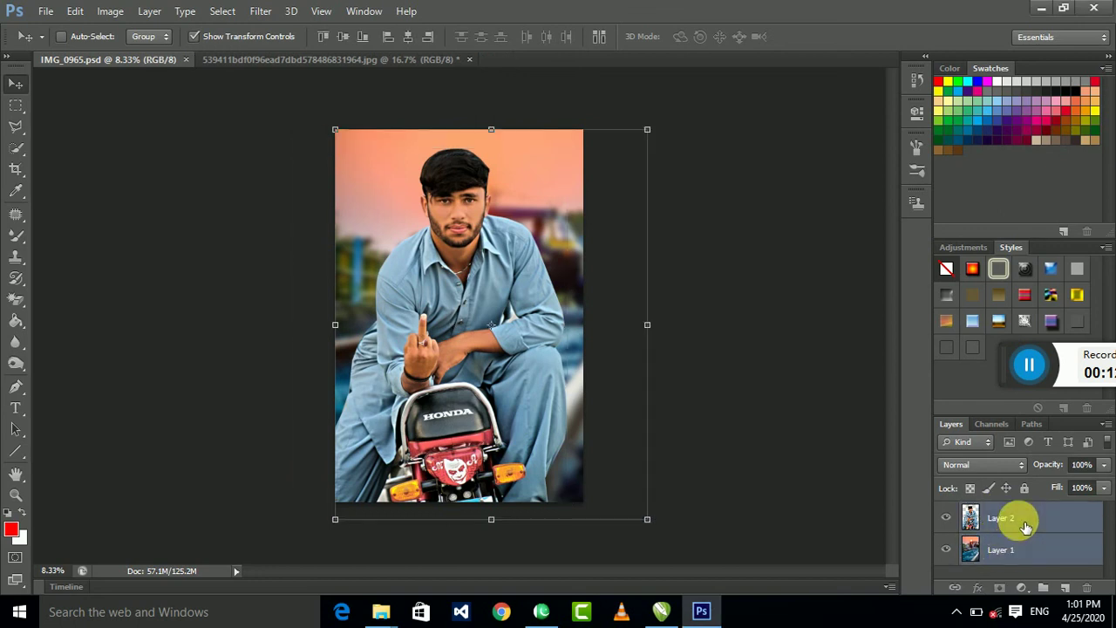
pyautogui.rightClick(1026, 525)
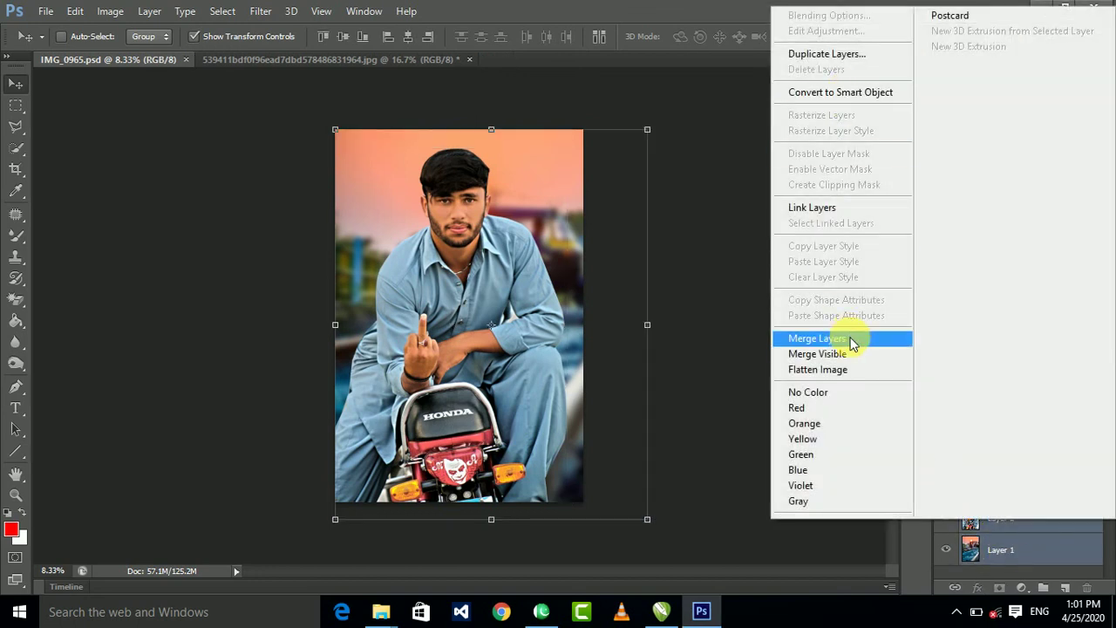
pyautogui.click(850, 336)
pyautogui.click(15, 104)
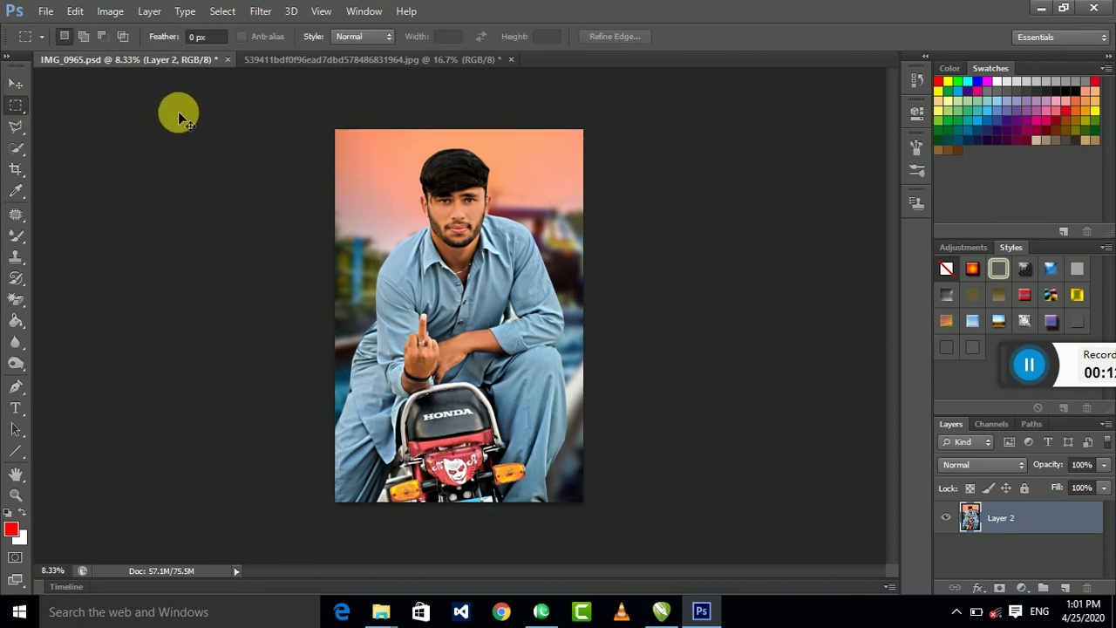
pyautogui.hotkey('ctrl', 's')
# Start saving a copy with Save As and choose the Desktop as the location
pyautogui.click(45, 11)
pyautogui.click(131, 207)
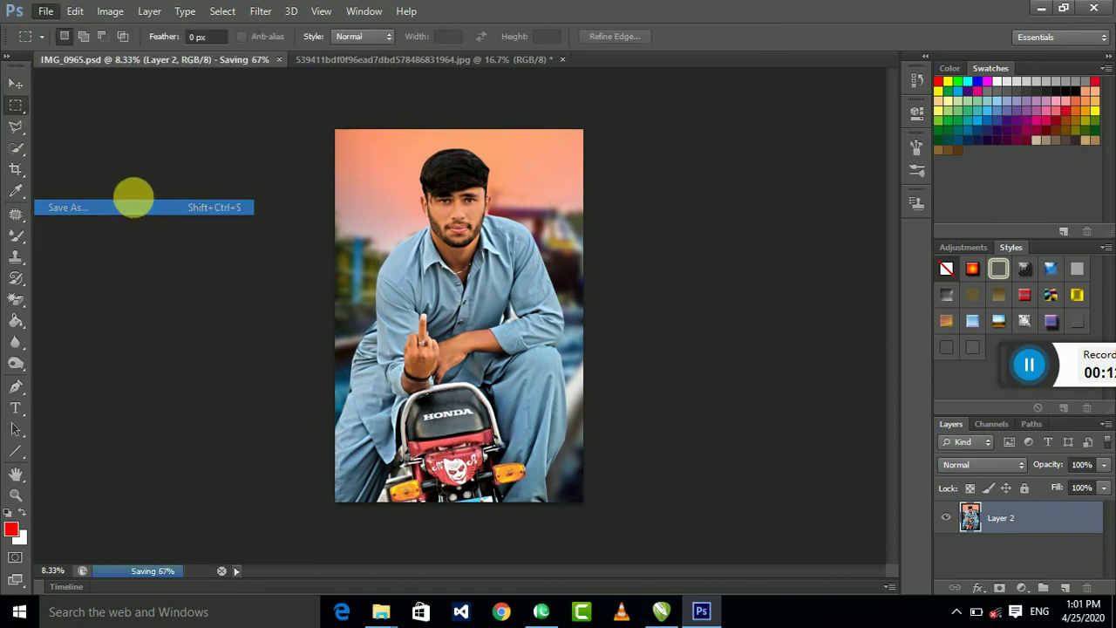
pyautogui.click(546, 262)
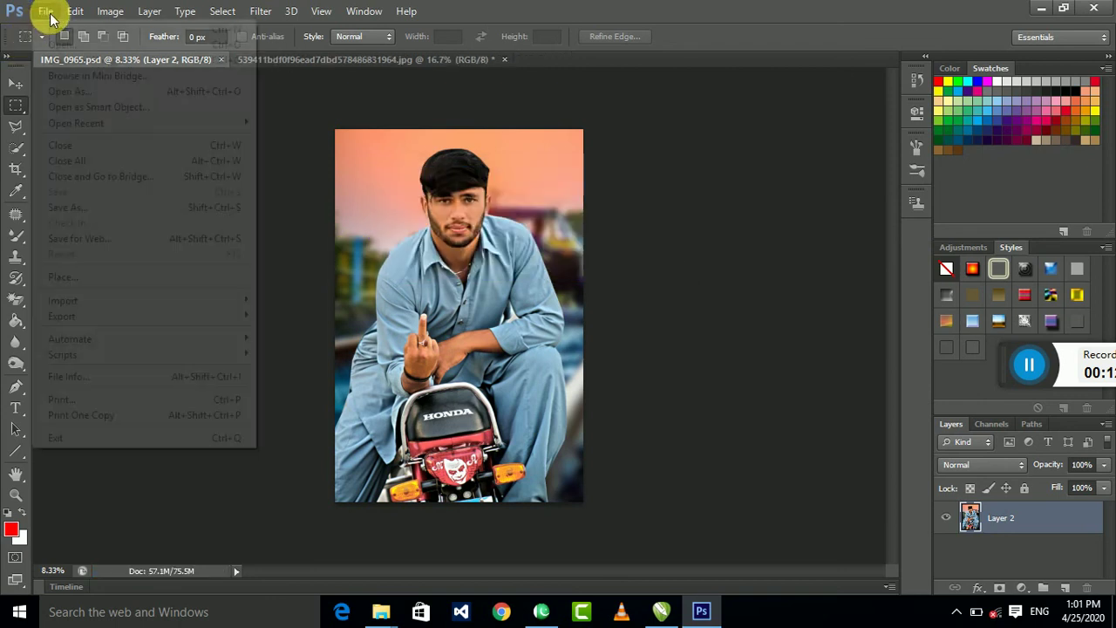
pyautogui.click(46, 10)
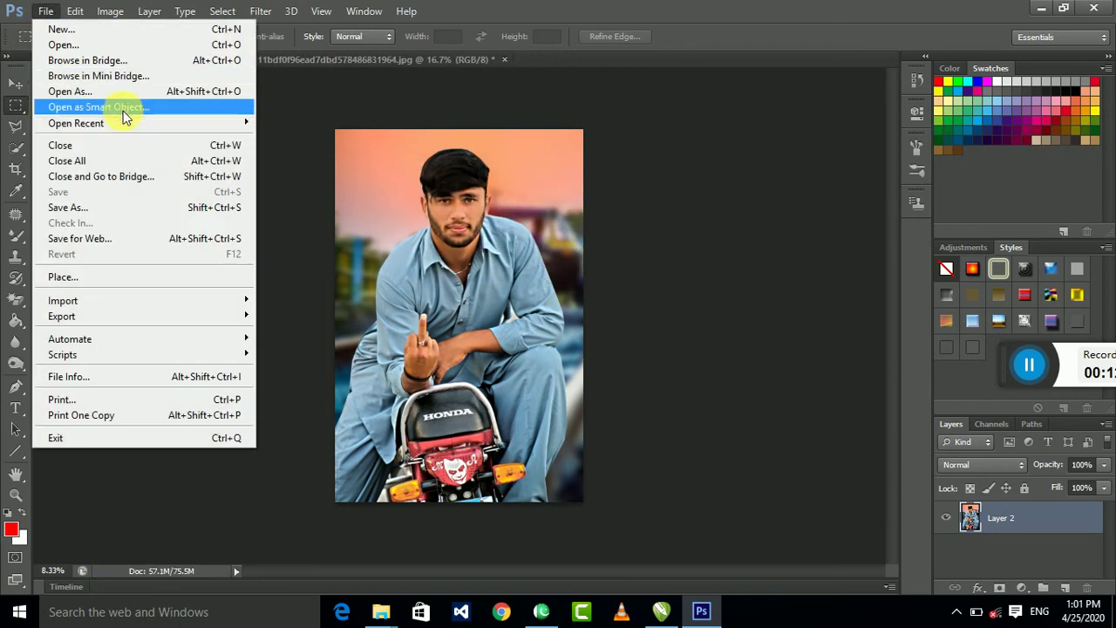
pyautogui.click(112, 206)
pyautogui.click(313, 200)
# Rename the copy and save it as a JPEG at Maximum quality 12
pyautogui.write('234234234')
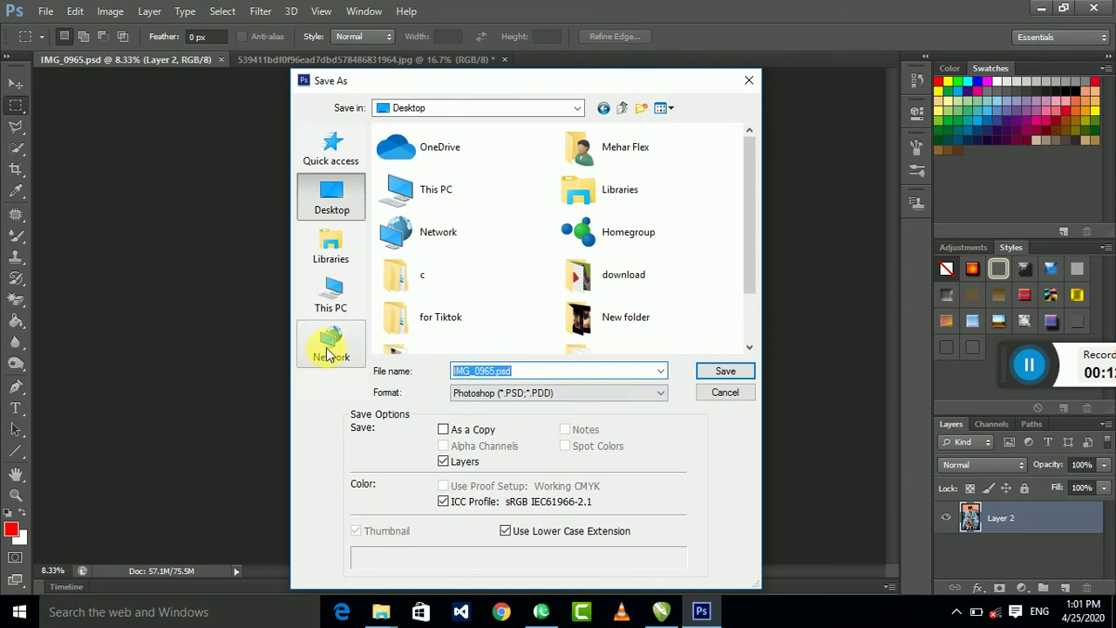
pyautogui.hotkey('ctrl', 'a')
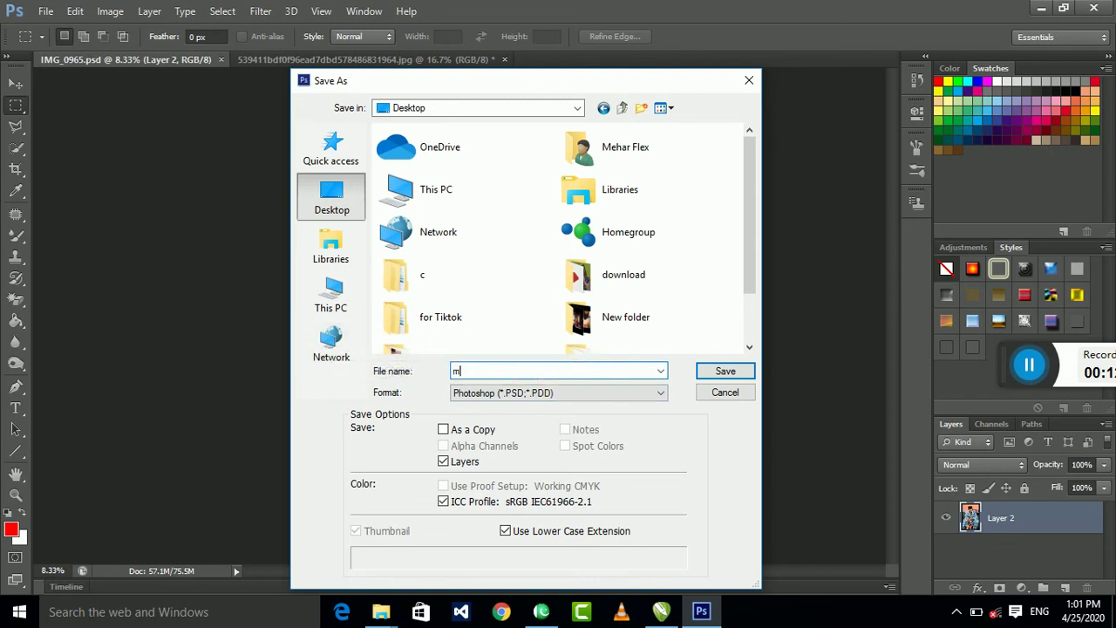
pyautogui.write('unir')
pyautogui.click(575, 391)
pyautogui.press('j')
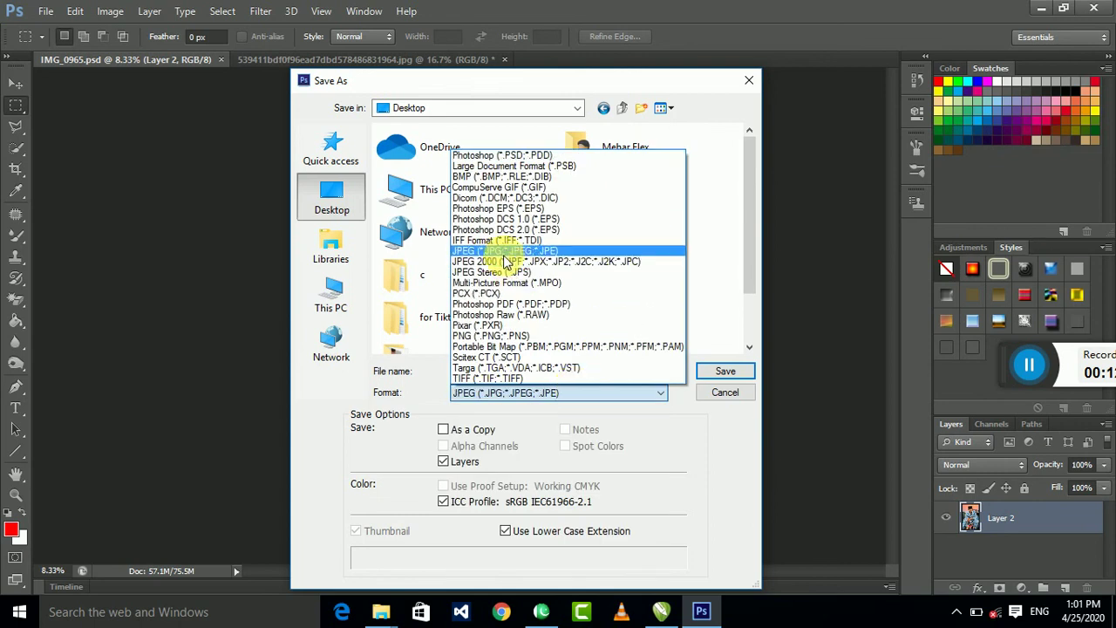
pyautogui.click(510, 251)
pyautogui.click(723, 370)
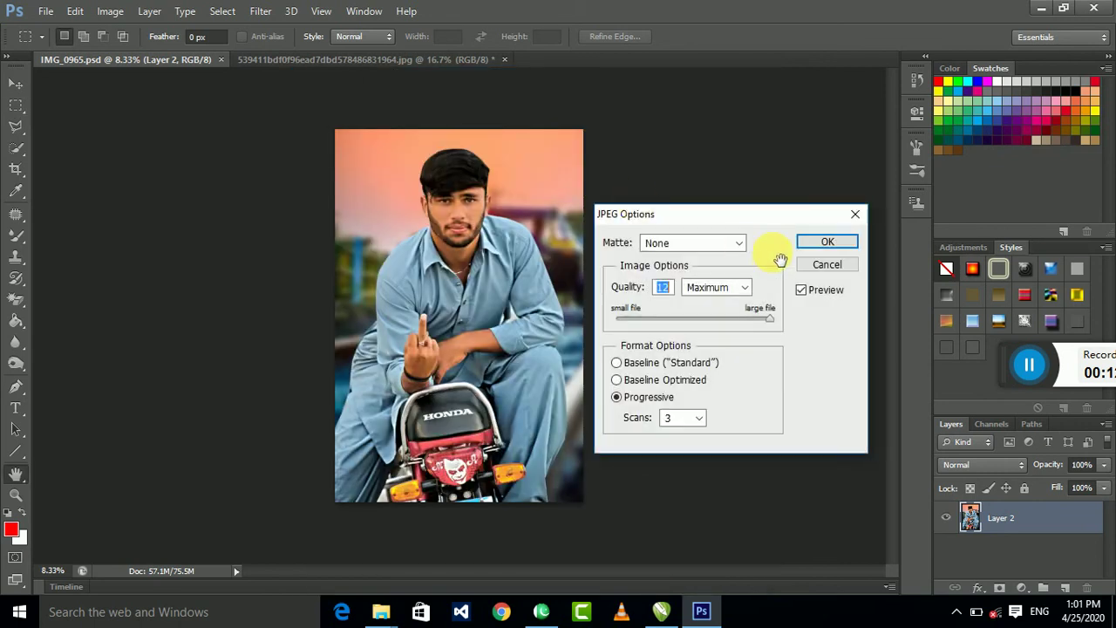
pyautogui.click(828, 242)
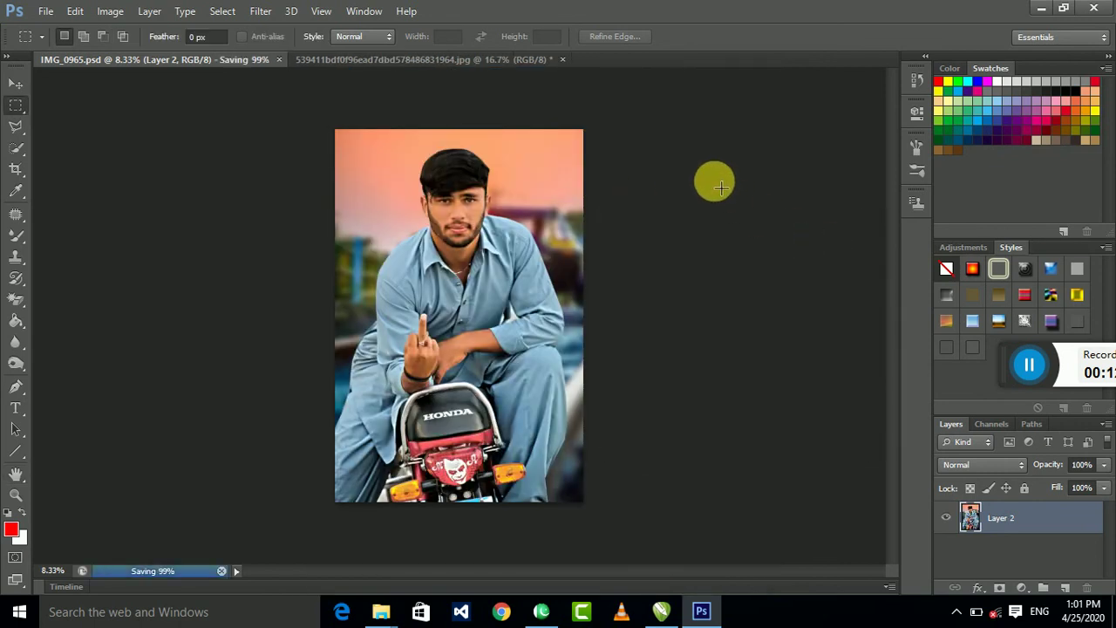
# Minimize Photoshop and refresh the desktop so the new JPEG shows up
pyautogui.click(1041, 6)
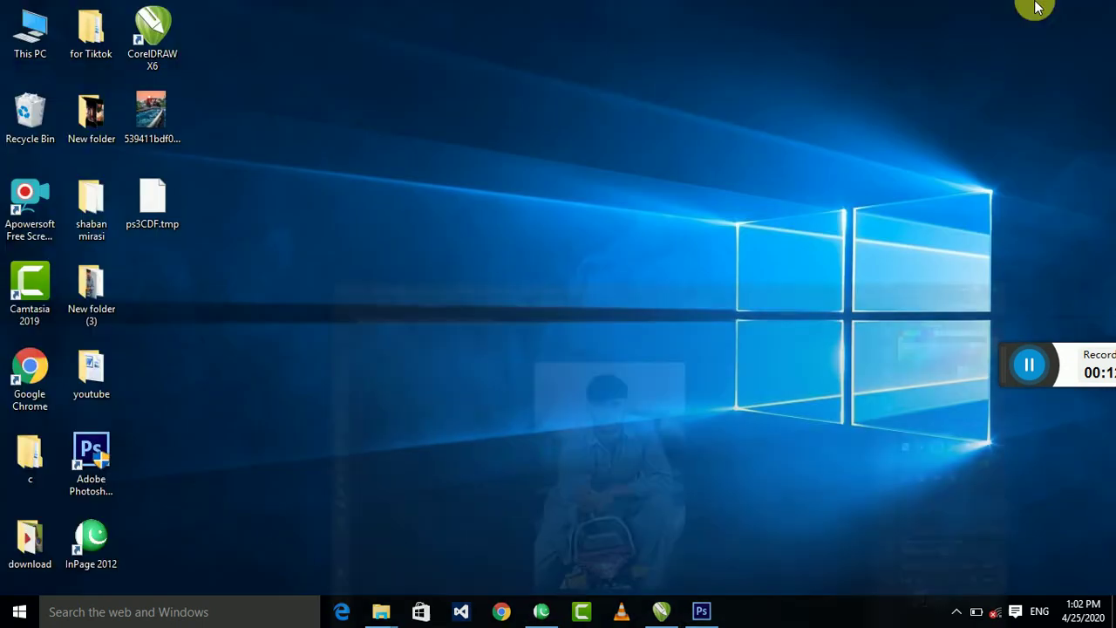
pyautogui.rightClick(308, 256)
pyautogui.rightClick(336, 279)
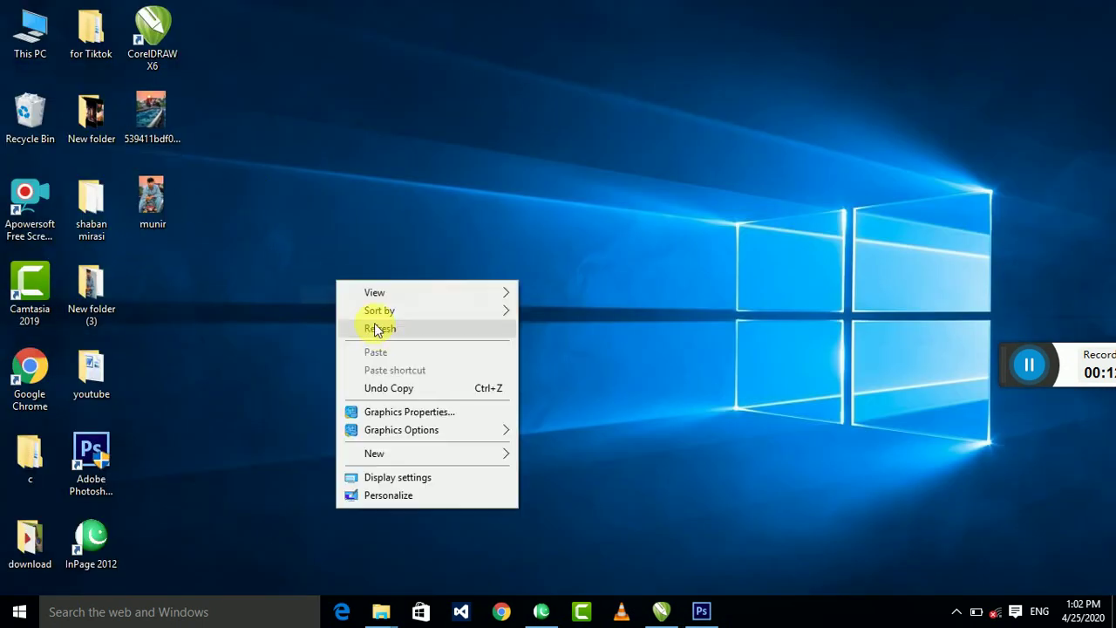
pyautogui.click(378, 333)
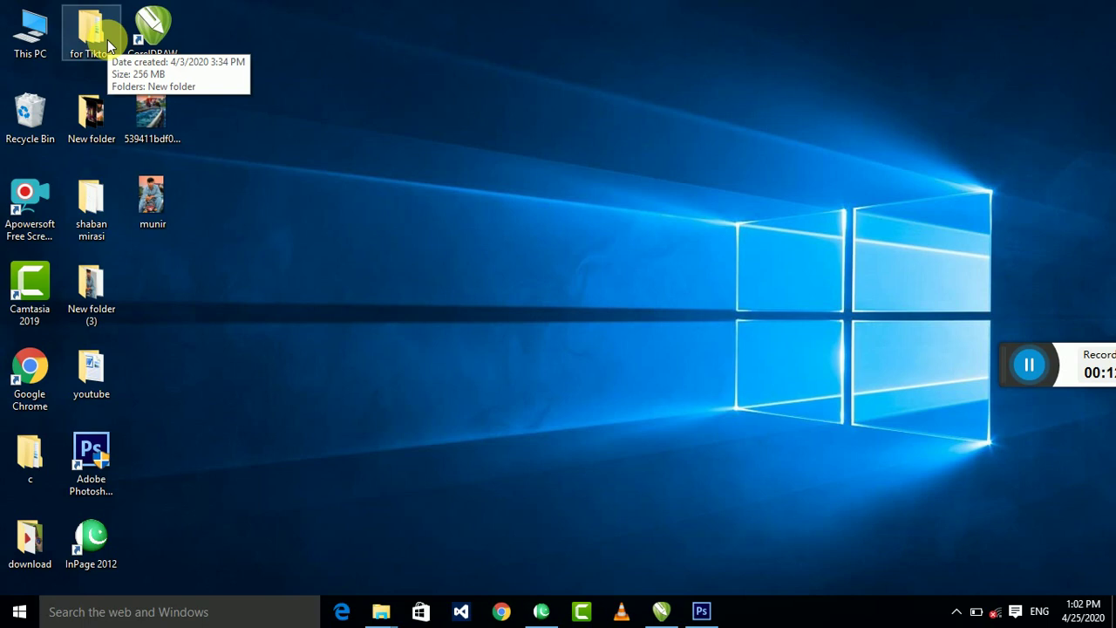
# Drag IMG_0965 out of New folder (3) onto the desktop, then minimize Explorer
pyautogui.doubleClick(111, 275)
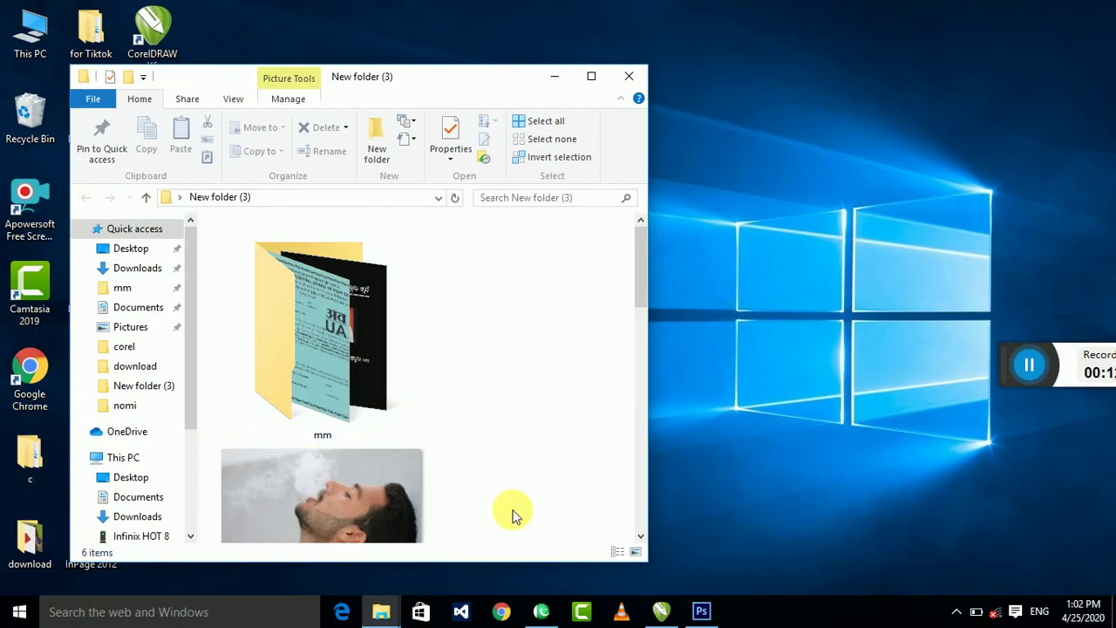
pyautogui.scroll(-3, 502, 466)
pyautogui.scroll(-1, 392, 392)
pyautogui.scroll(-5, 416, 390)
pyautogui.scroll(-3, 416, 390)
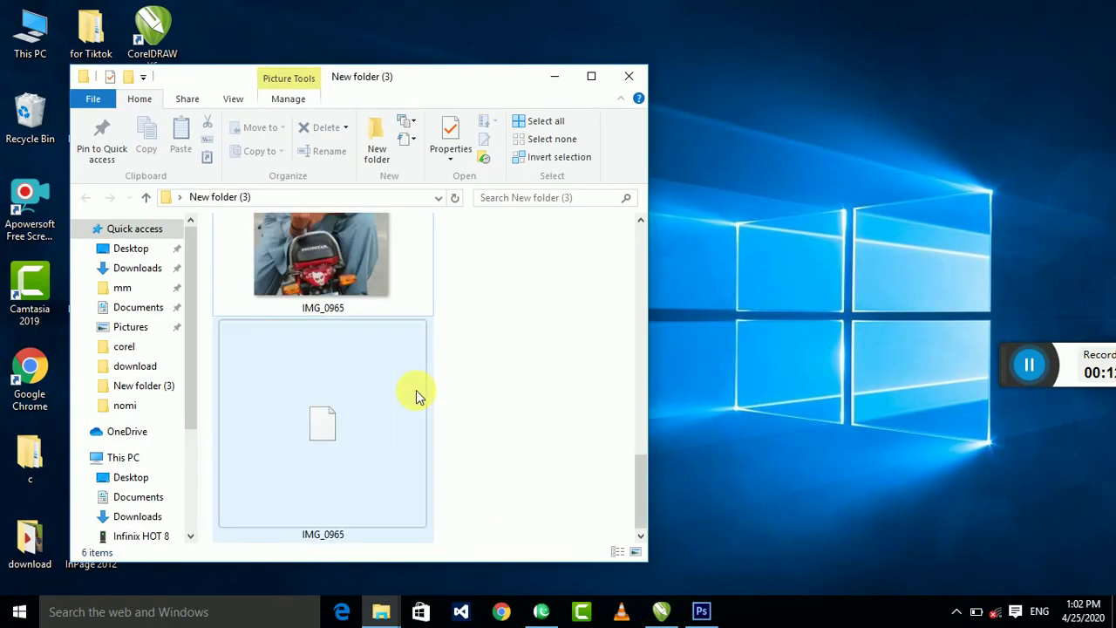
pyautogui.scroll(1, 416, 390)
pyautogui.scroll(-1, 416, 390)
pyautogui.scroll(1, 392, 366)
pyautogui.moveTo(363, 342); pyautogui.dragTo(700, 311)
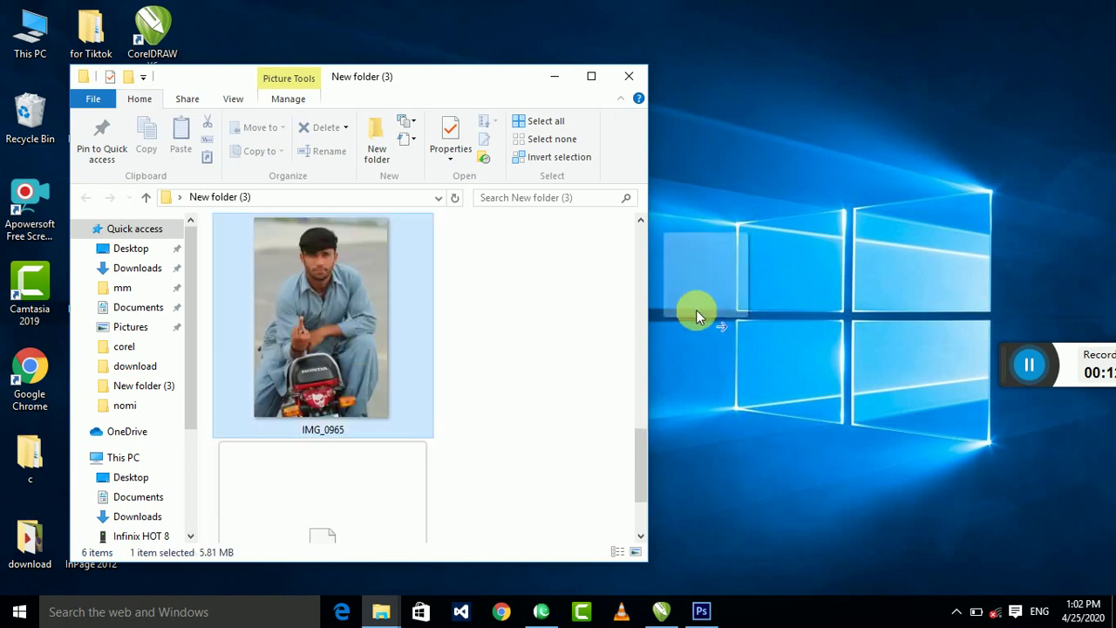
pyautogui.click(550, 78)
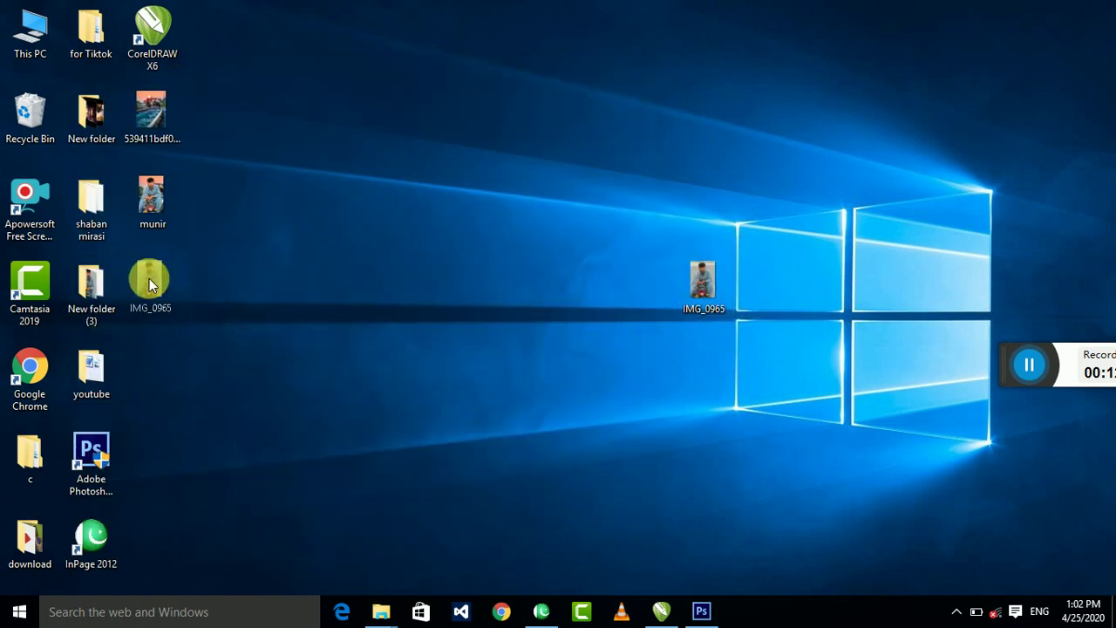
pyautogui.moveTo(149, 278); pyautogui.dragTo(149, 279)
# Open the retouched JPEG and original IMG_0965.JPG in Photos, placing the windows side by side
pyautogui.doubleClick(153, 197)
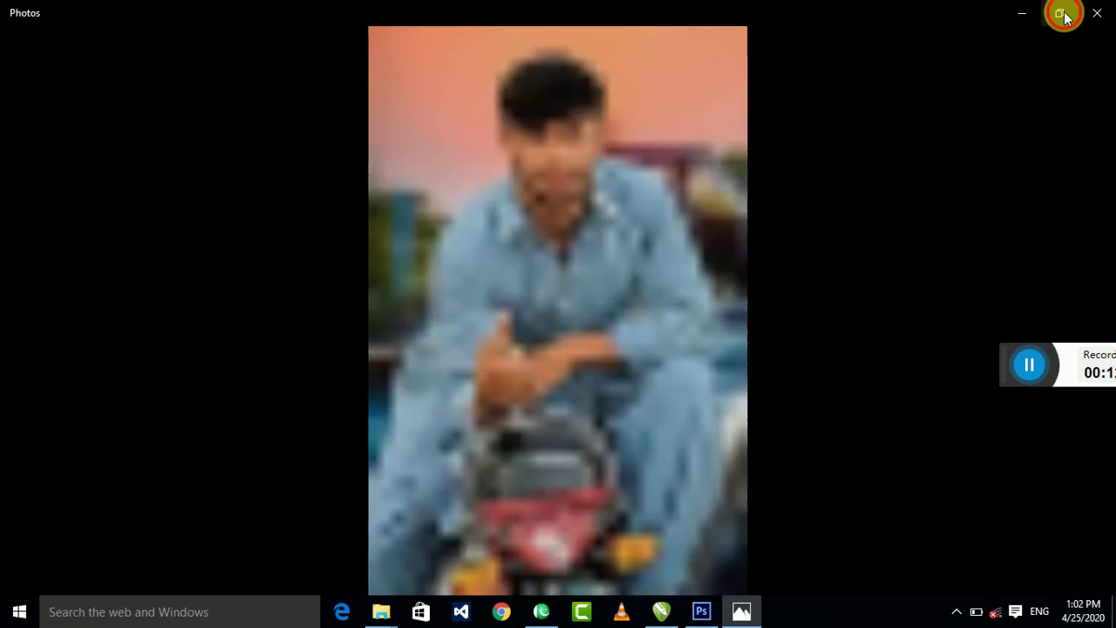
pyautogui.click(1059, 12)
pyautogui.moveTo(452, 48); pyautogui.dragTo(417, 39)
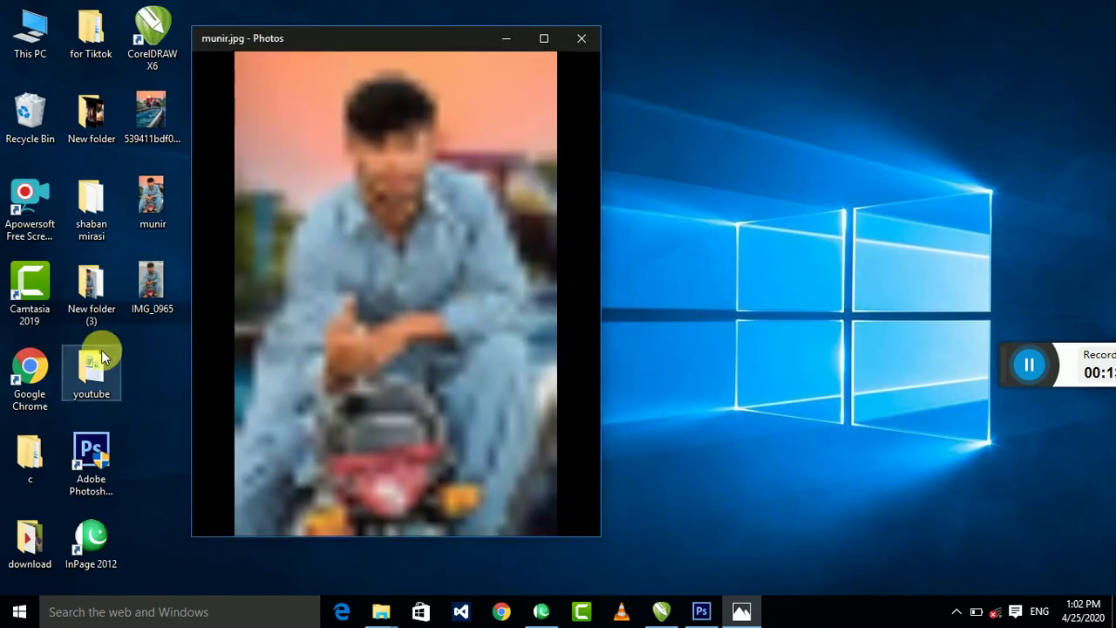
pyautogui.doubleClick(150, 283)
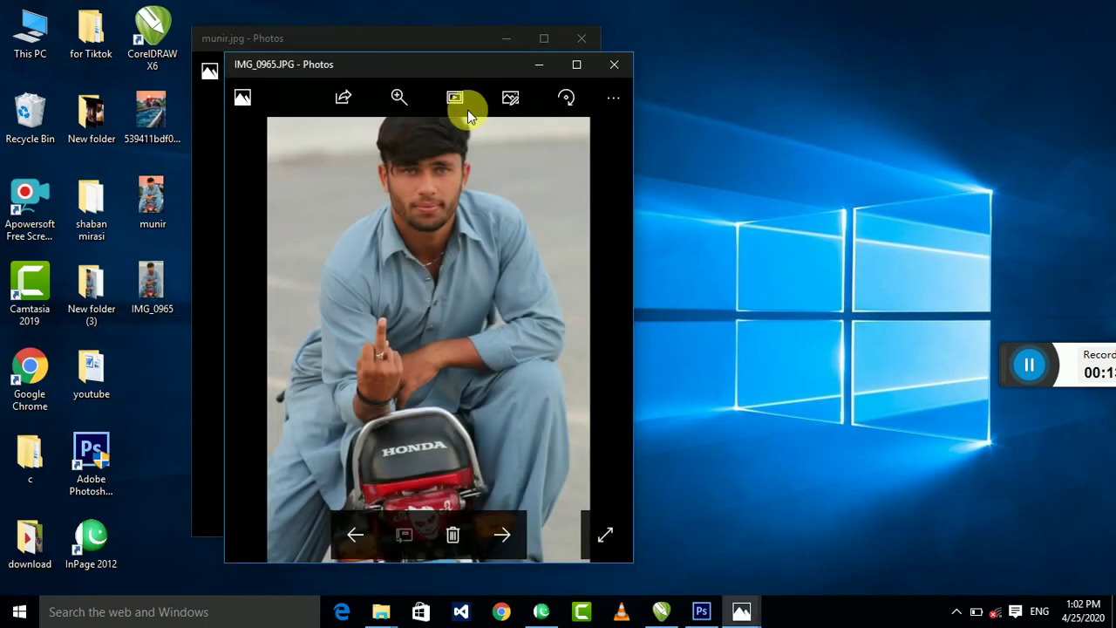
pyautogui.moveTo(404, 59)
pyautogui.mouseDown()
pyautogui.moveTo(860, 50)
pyautogui.moveTo(783, 31)
pyautogui.mouseUp()
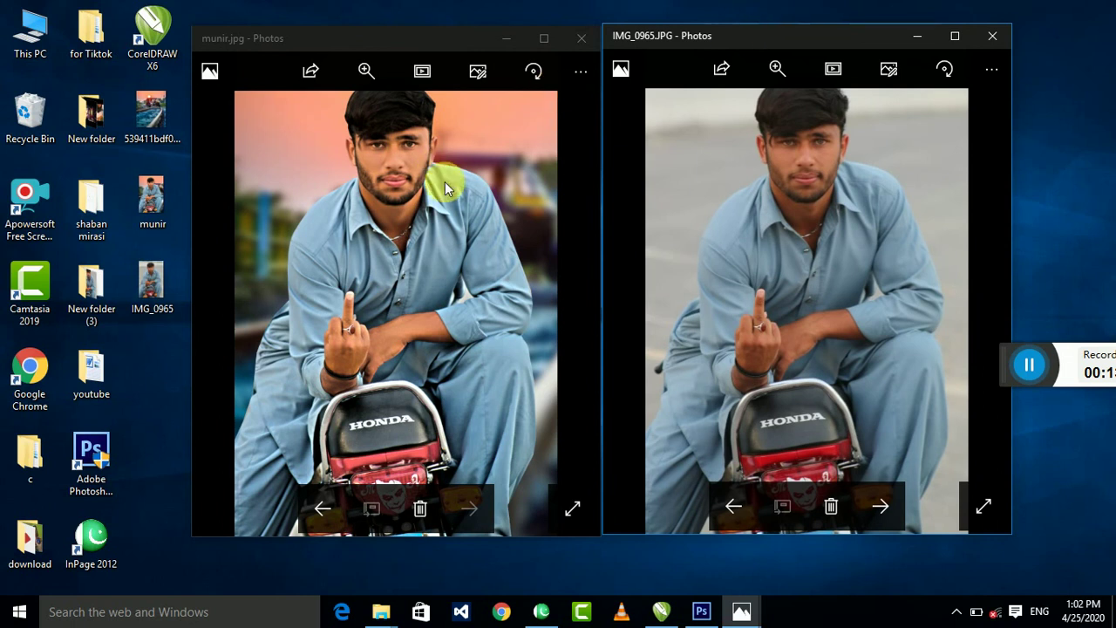